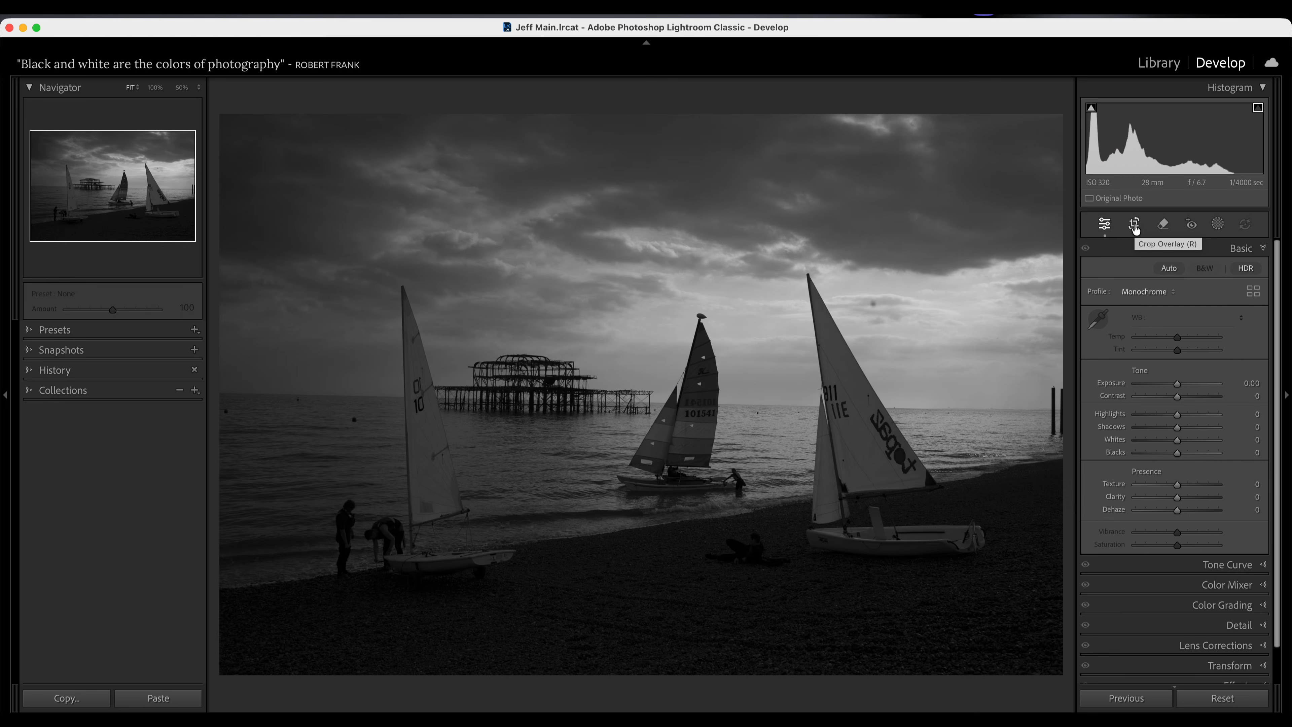
# - Straighten the photo's horizon by rotating the crop to an angle of -1.43 and apply the crop
pyautogui.click(1134, 225)
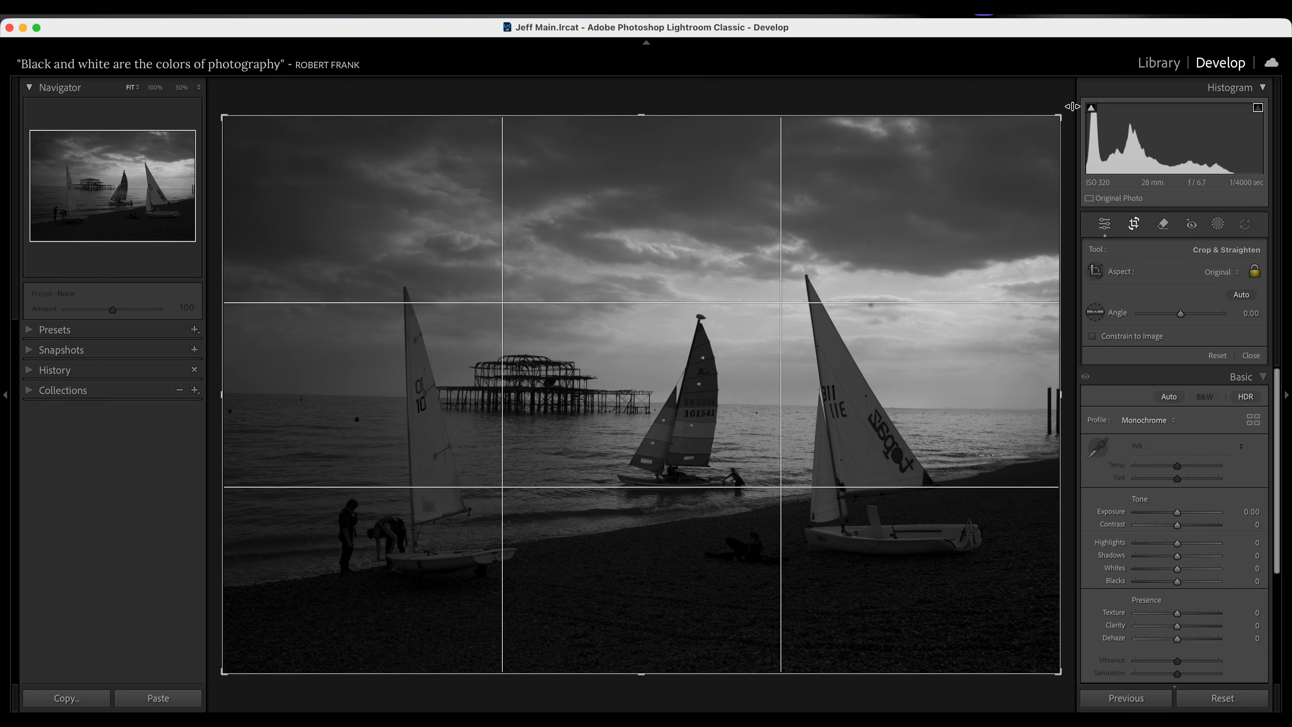
pyautogui.moveTo(1065, 103); pyautogui.dragTo(1058, 94)
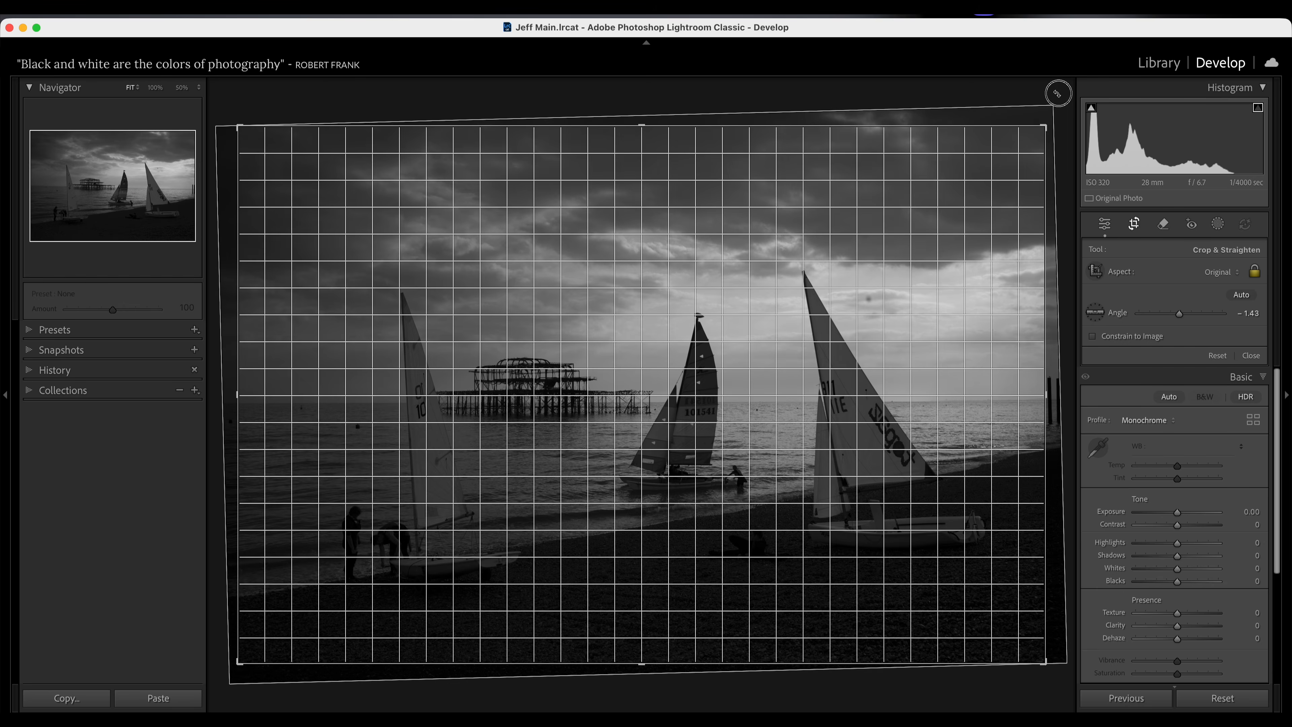
pyautogui.moveTo(1057, 94); pyautogui.dragTo(1057, 93)
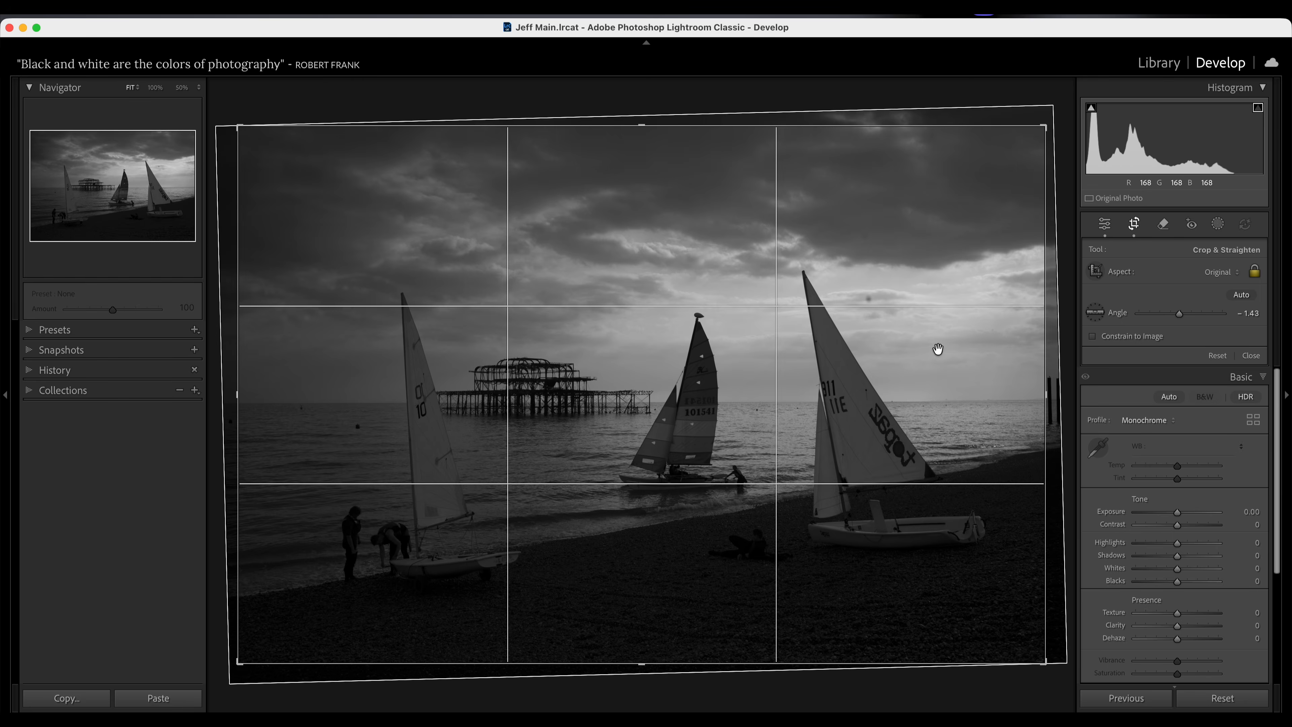
pyautogui.press('Return')
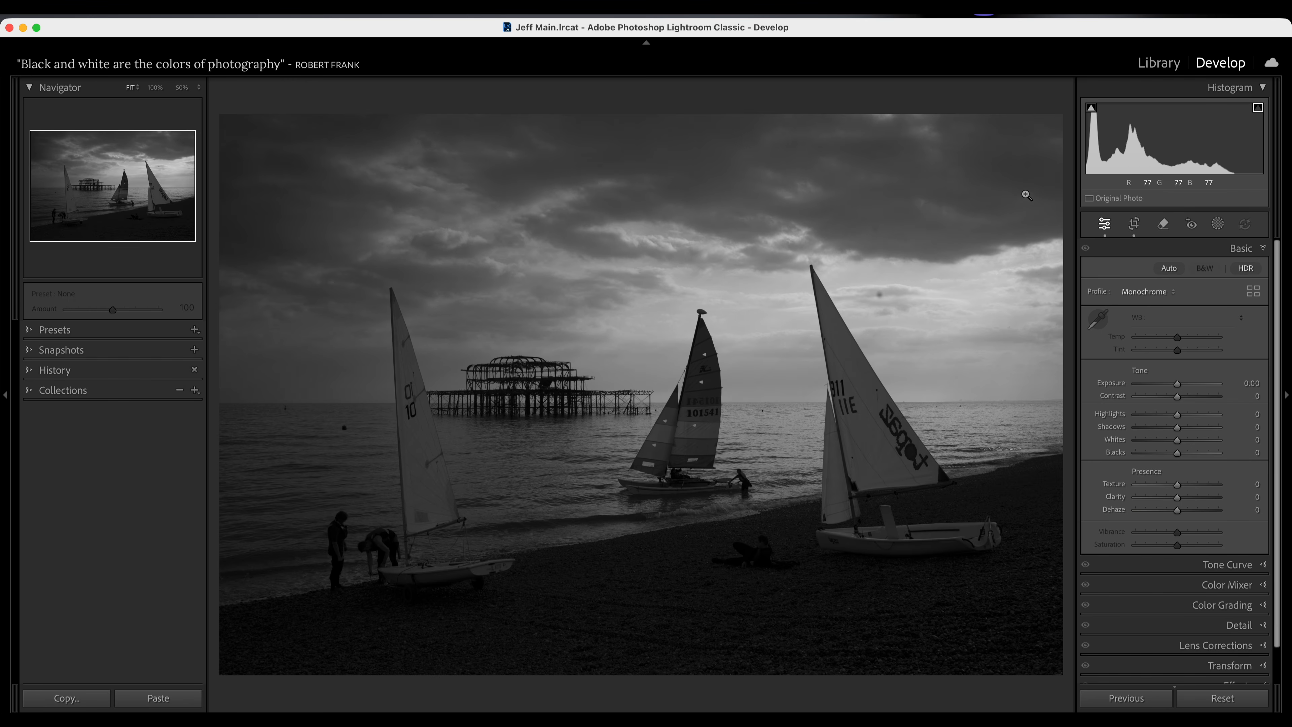
# - Change the photo's profile from Monochrome to P32
pyautogui.click(1169, 292)
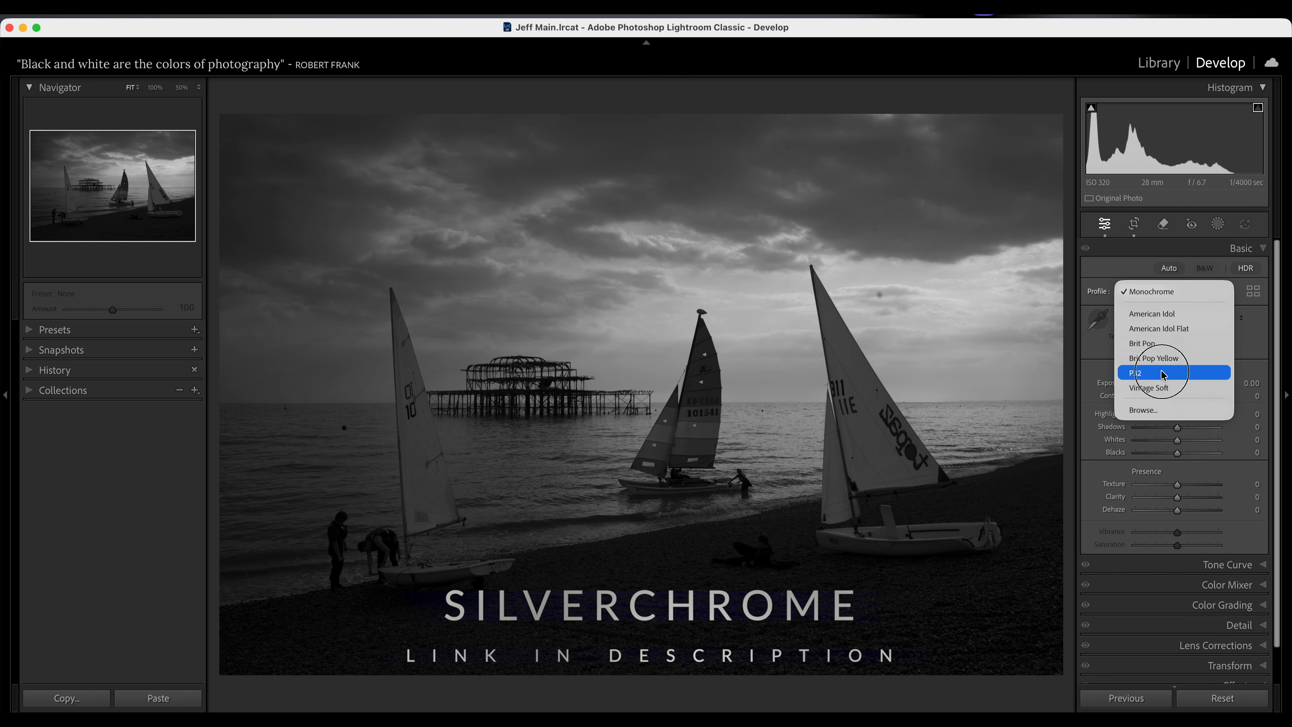
pyautogui.click(1186, 374)
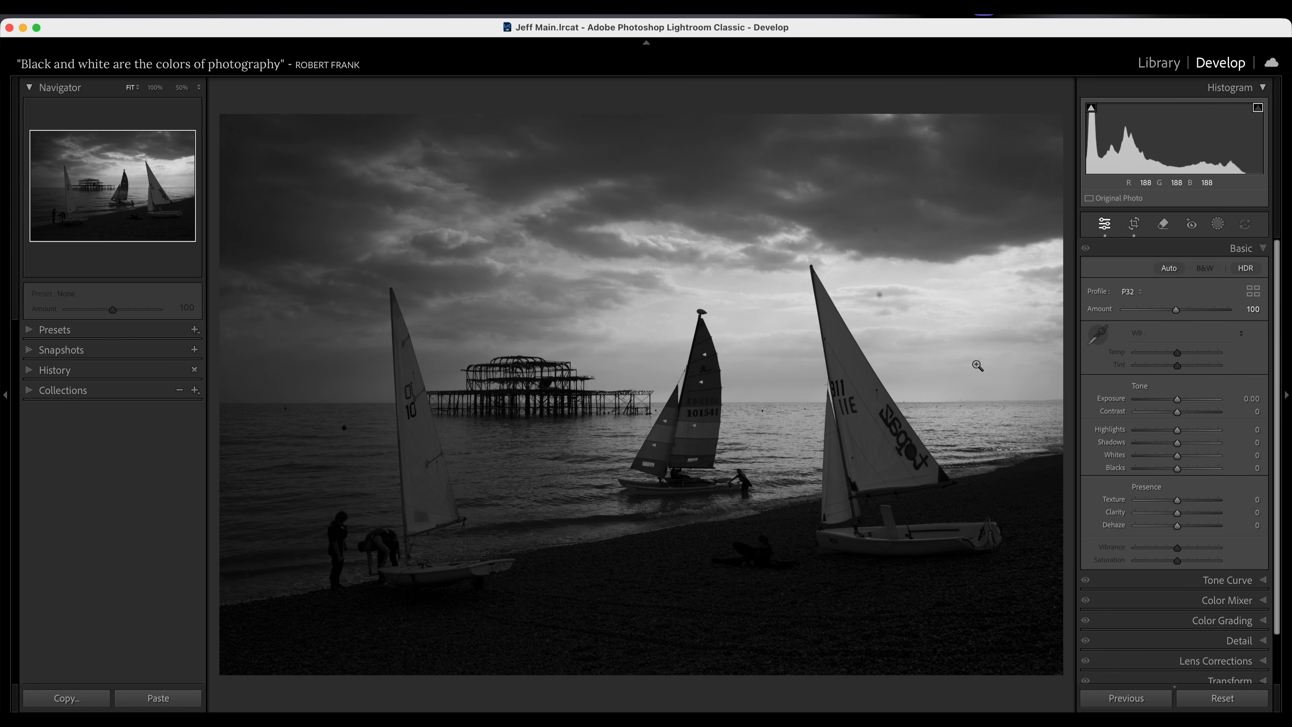
pyautogui.moveTo(1178, 398); pyautogui.dragTo(1177, 398)
pyautogui.doubleClick(1178, 398)
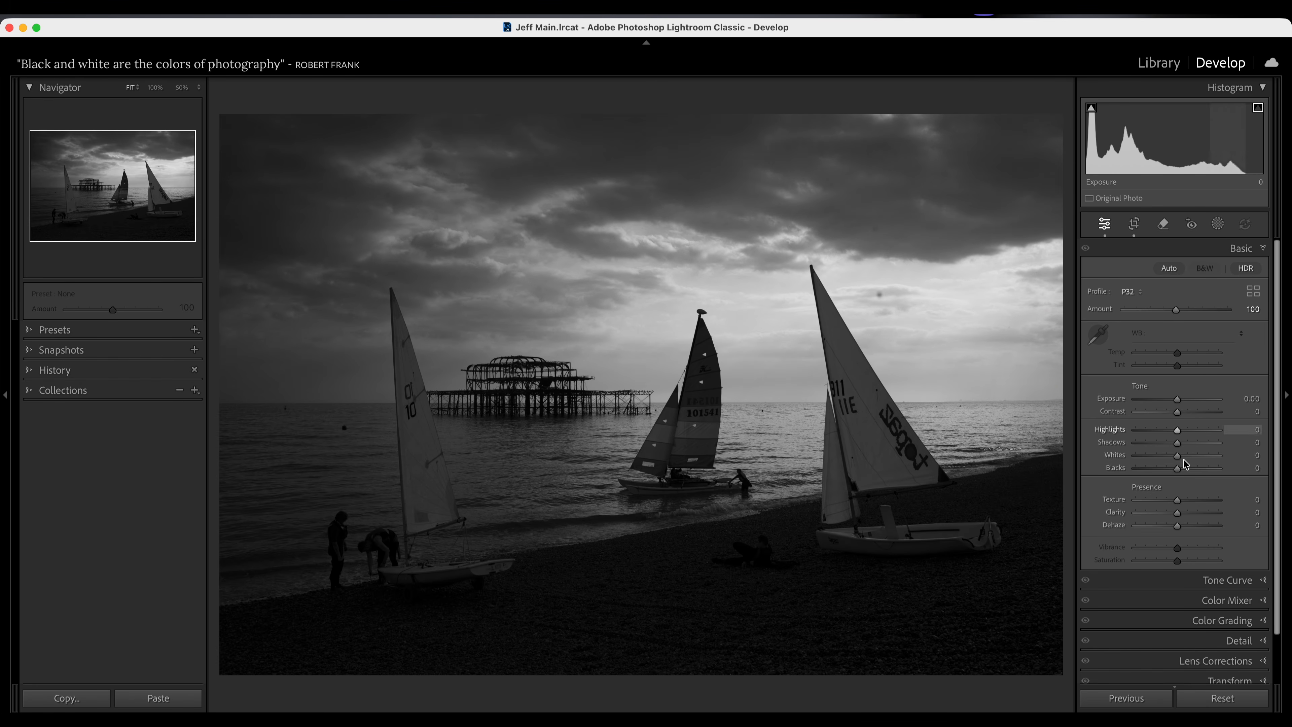
pyautogui.click(1214, 581)
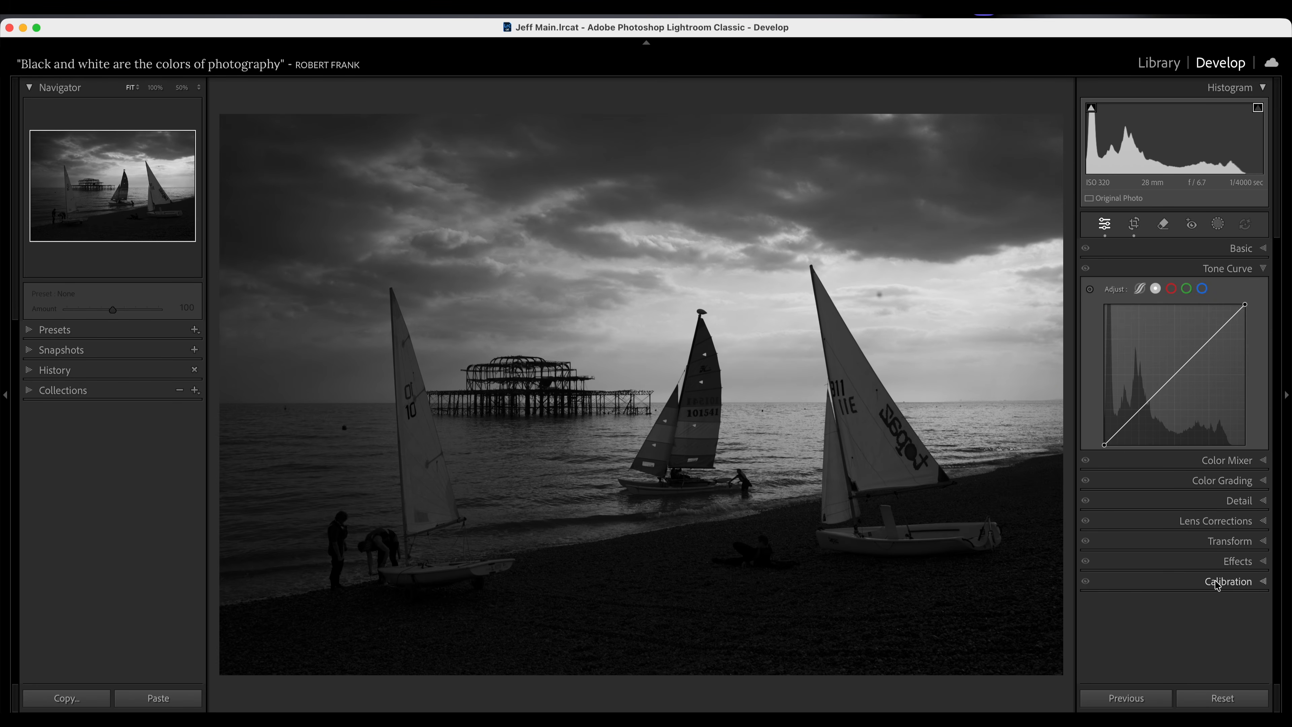
pyautogui.moveTo(1161, 387)
pyautogui.mouseDown()
pyautogui.moveTo(1160, 359)
pyautogui.moveTo(1167, 382)
pyautogui.mouseUp()
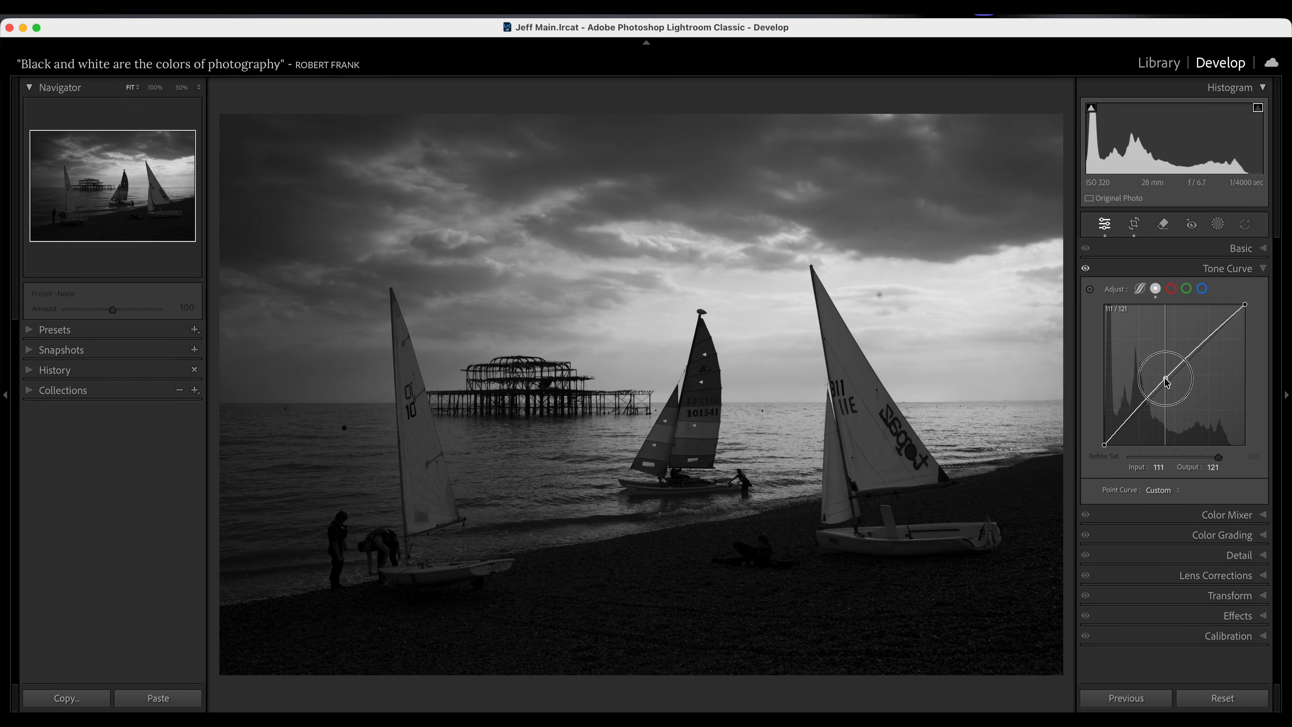
pyautogui.doubleClick(1166, 383)
# - Set the global Exposure to +1.30 and Blacks to -1, using the shadow clipping overlay to judge the black point
pyautogui.click(1244, 253)
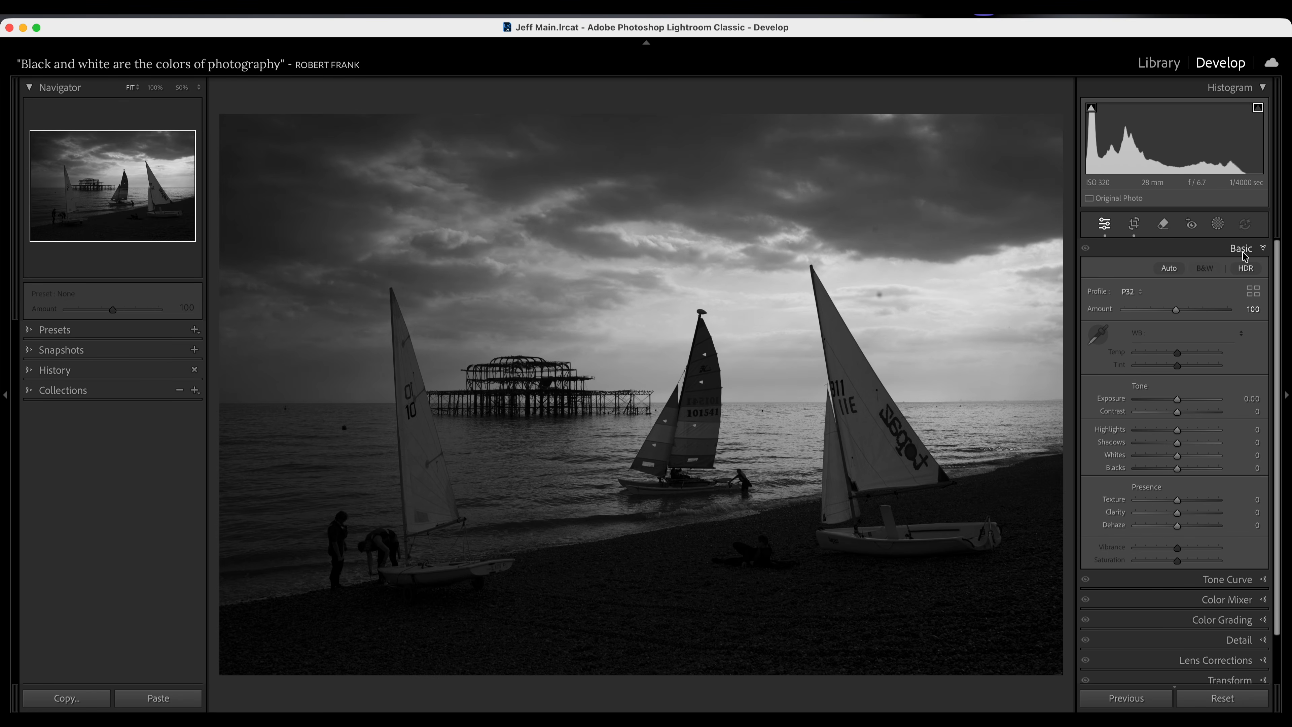
pyautogui.moveTo(1178, 399); pyautogui.dragTo(1189, 396)
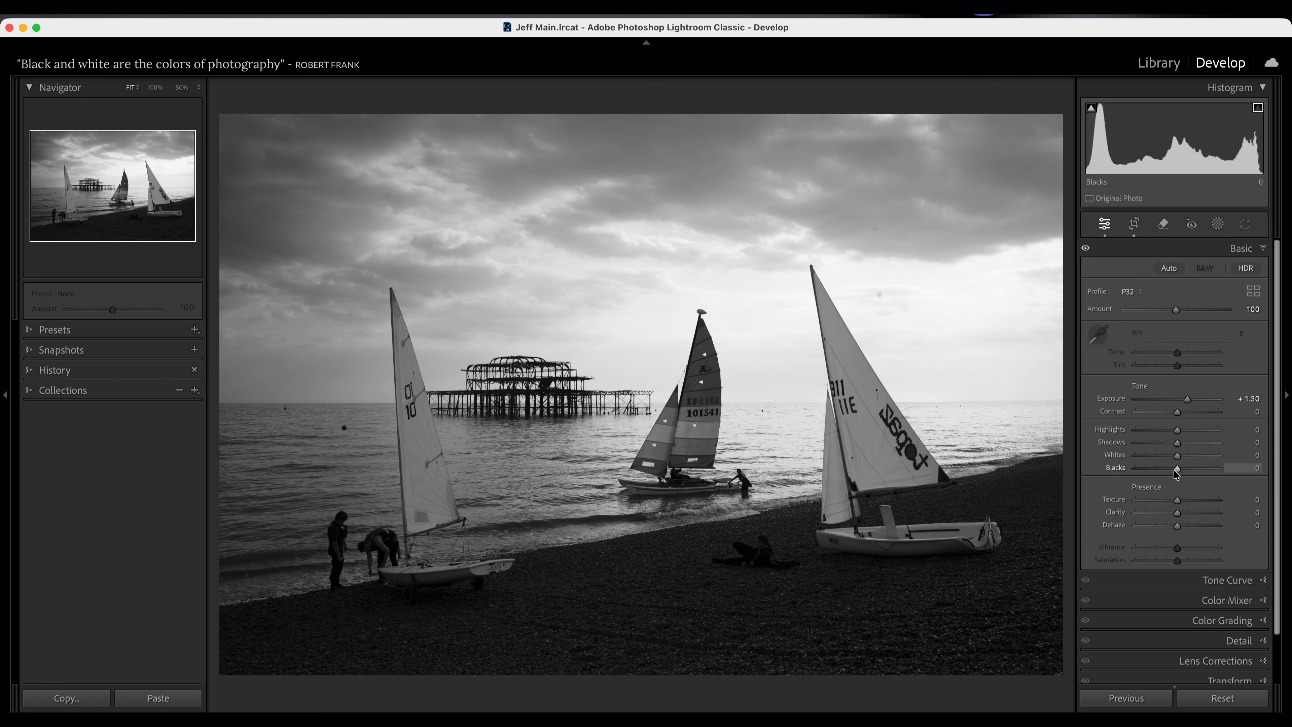
pyautogui.moveTo(1177, 471); pyautogui.dragTo(1171, 469)
pyautogui.click(1090, 108)
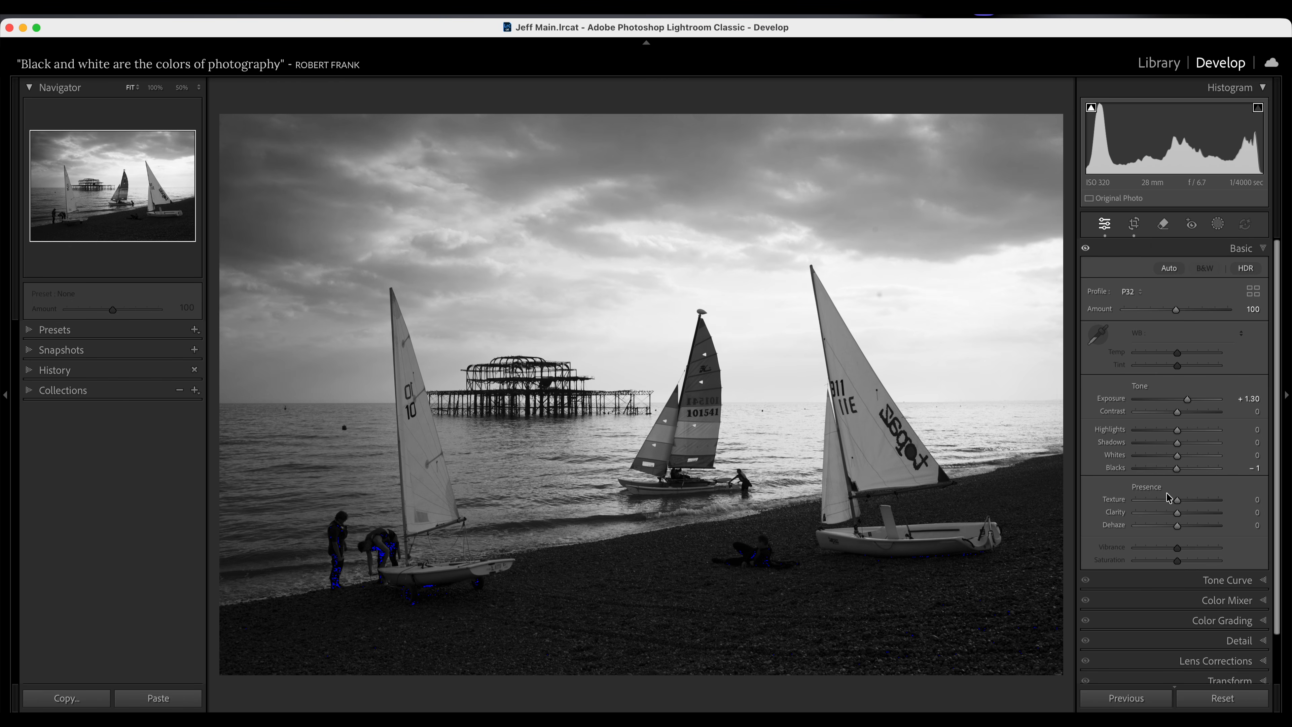
pyautogui.press('j')
# - Lift the darker tones with a tone curve point at input 70, output 97
pyautogui.click(1237, 587)
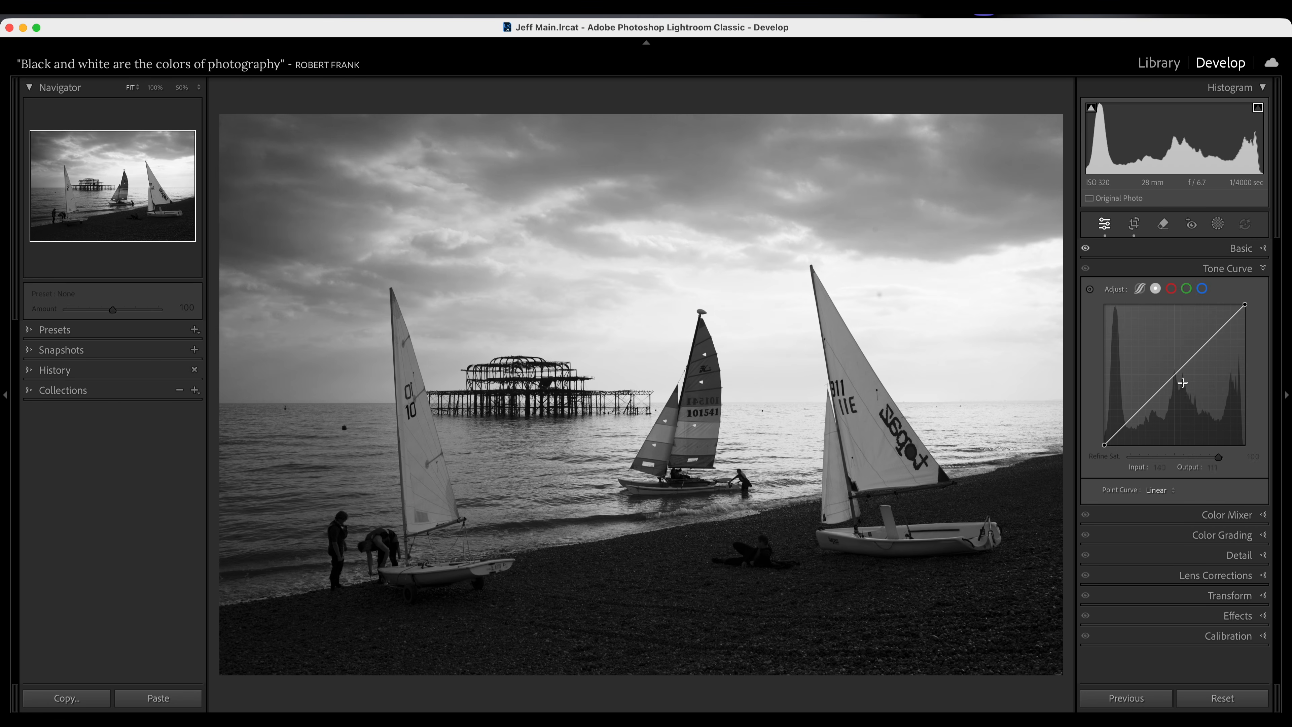
pyautogui.moveTo(1173, 379); pyautogui.dragTo(1143, 392)
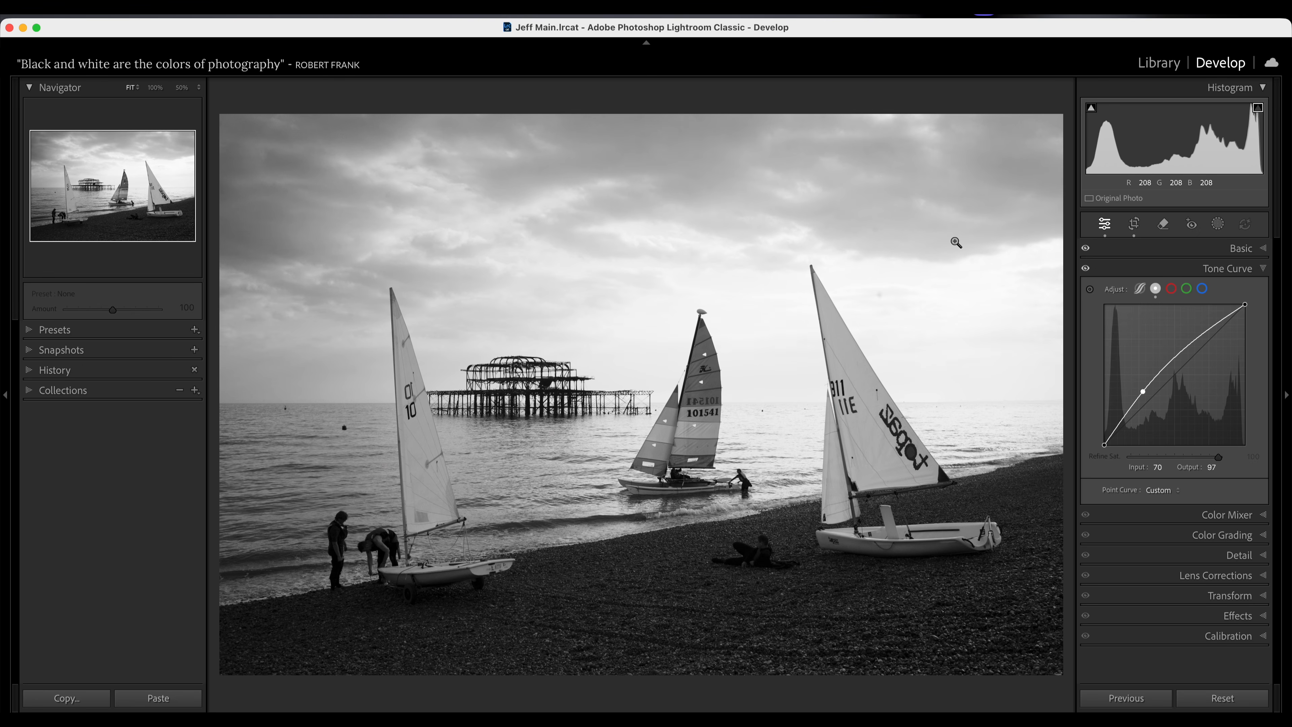
# - Create a Sky mask and set its Exposure to -0.92
pyautogui.click(1217, 224)
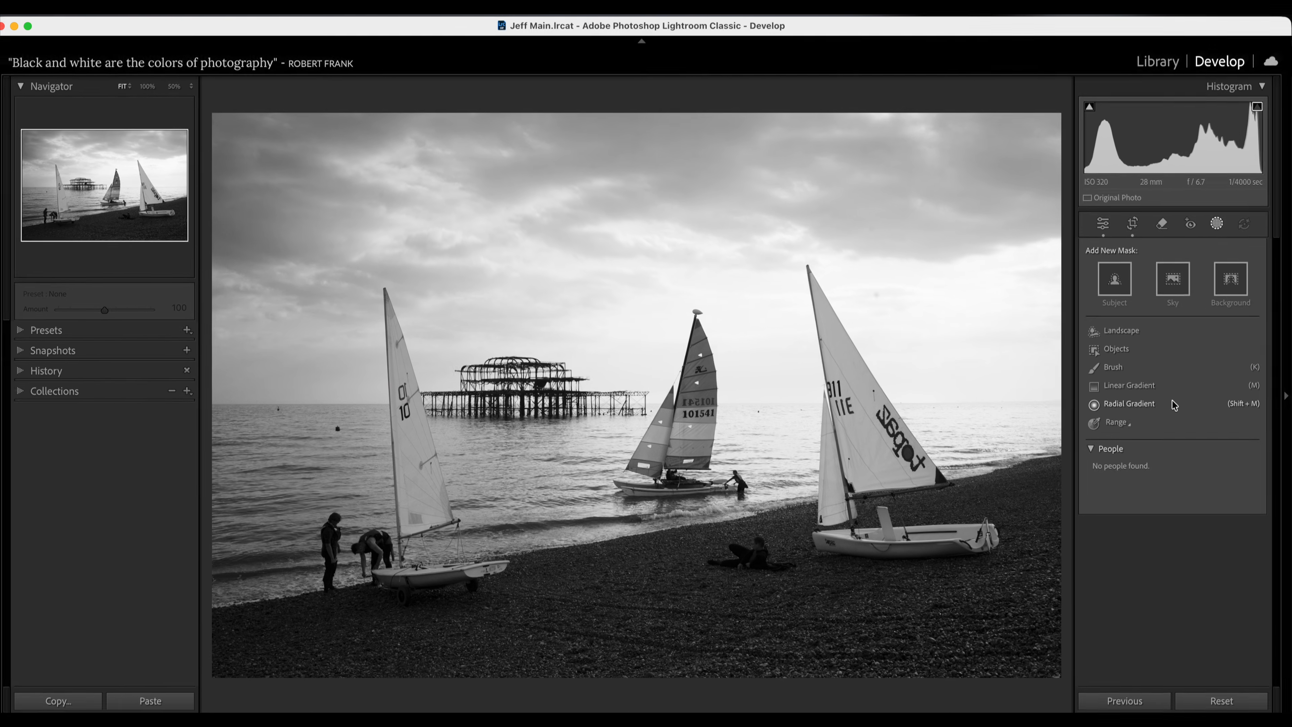
pyautogui.click(1172, 287)
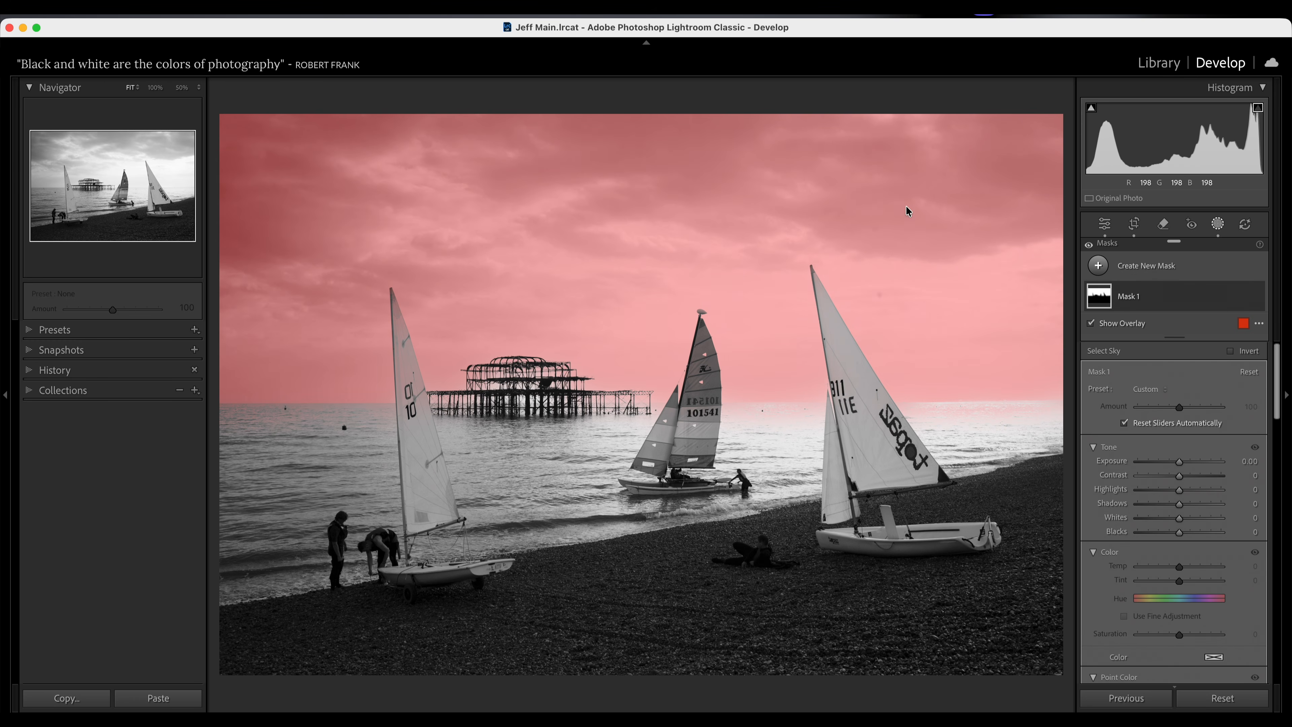
pyautogui.click(1179, 465)
pyautogui.moveTo(1179, 465); pyautogui.dragTo(1168, 468)
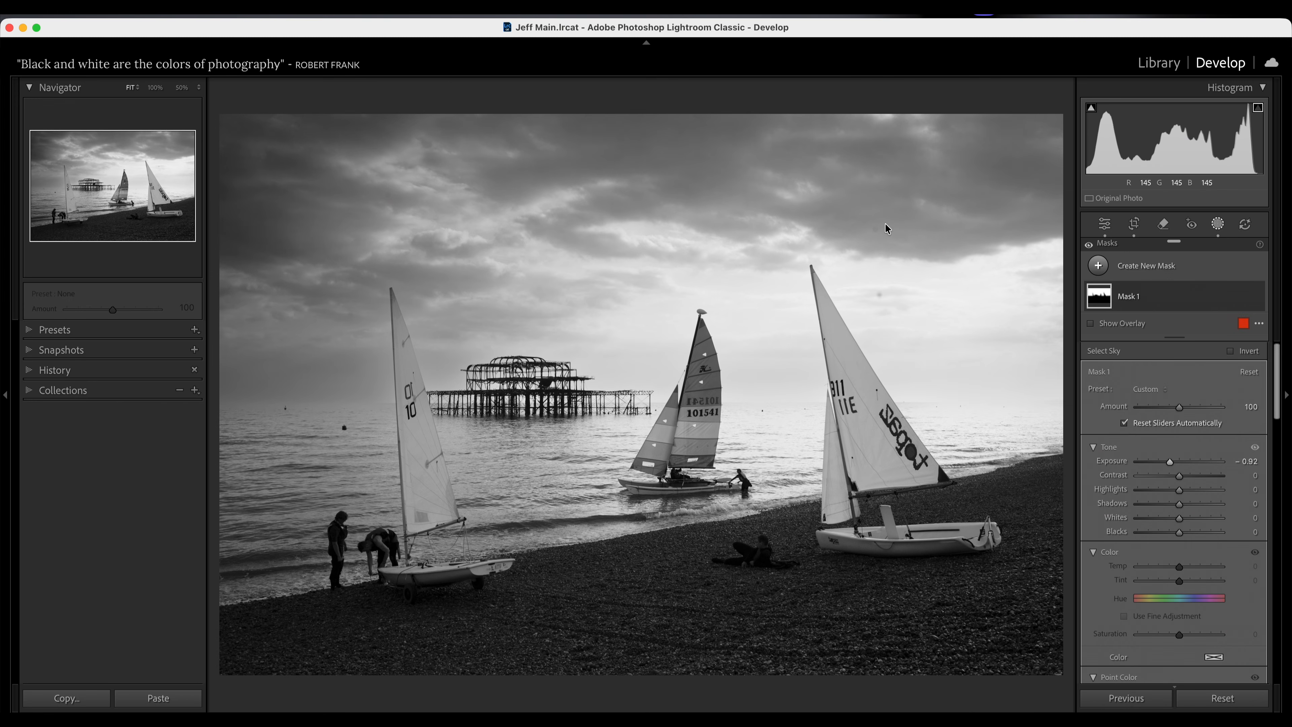
# - Intersect the sky mask with a linear gradient running down from the upper clouds so the darkening fades towards the horizon
pyautogui.click(1244, 295)
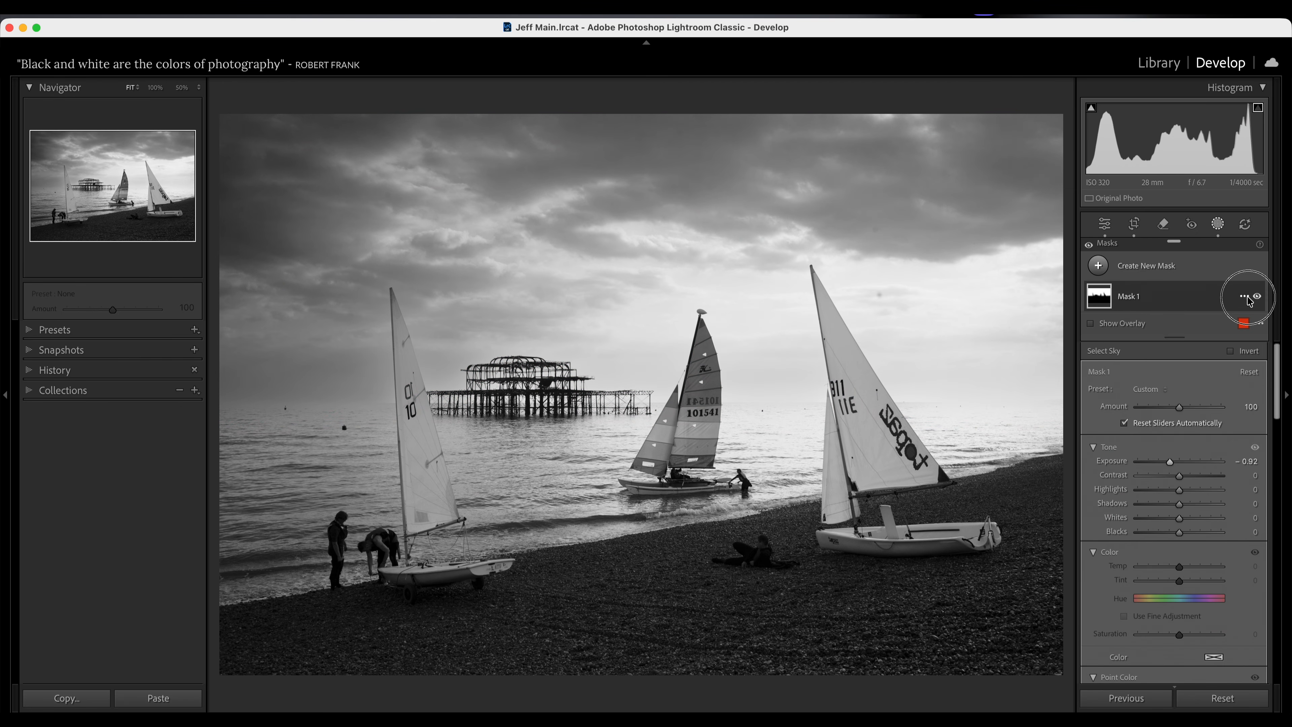
pyautogui.moveTo(1221, 368)
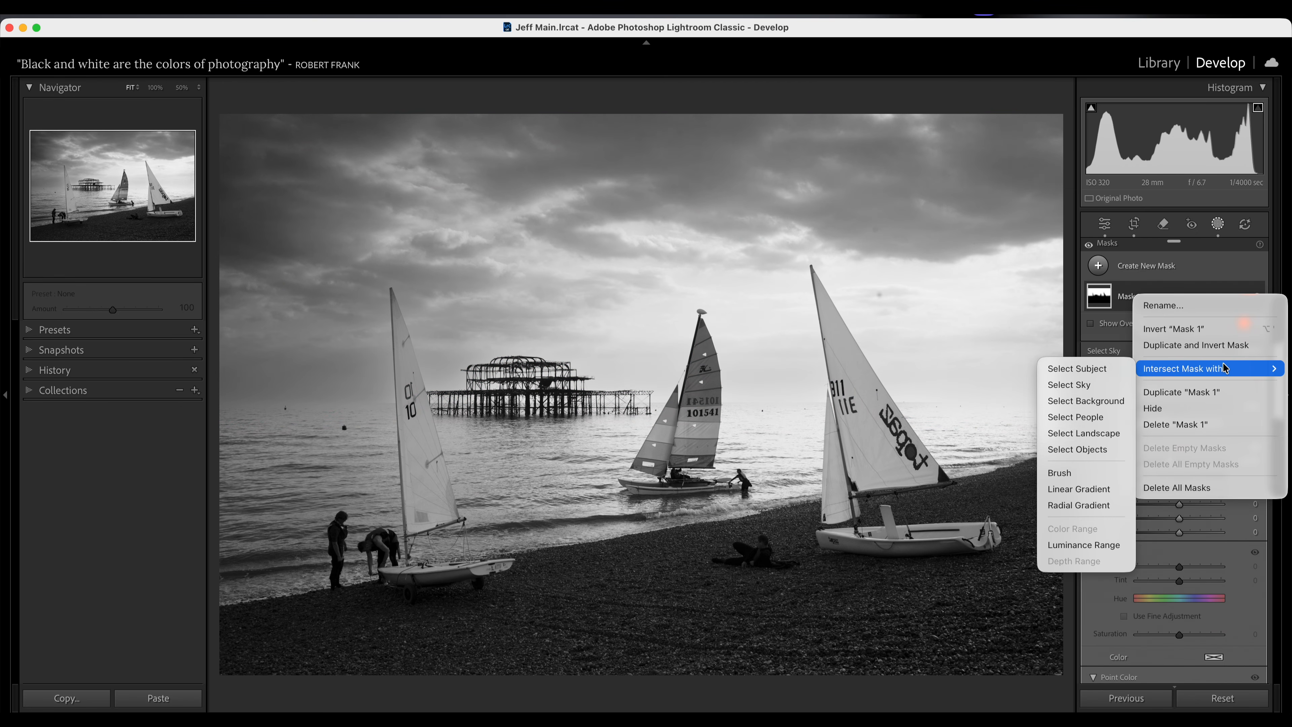
pyautogui.click(1104, 489)
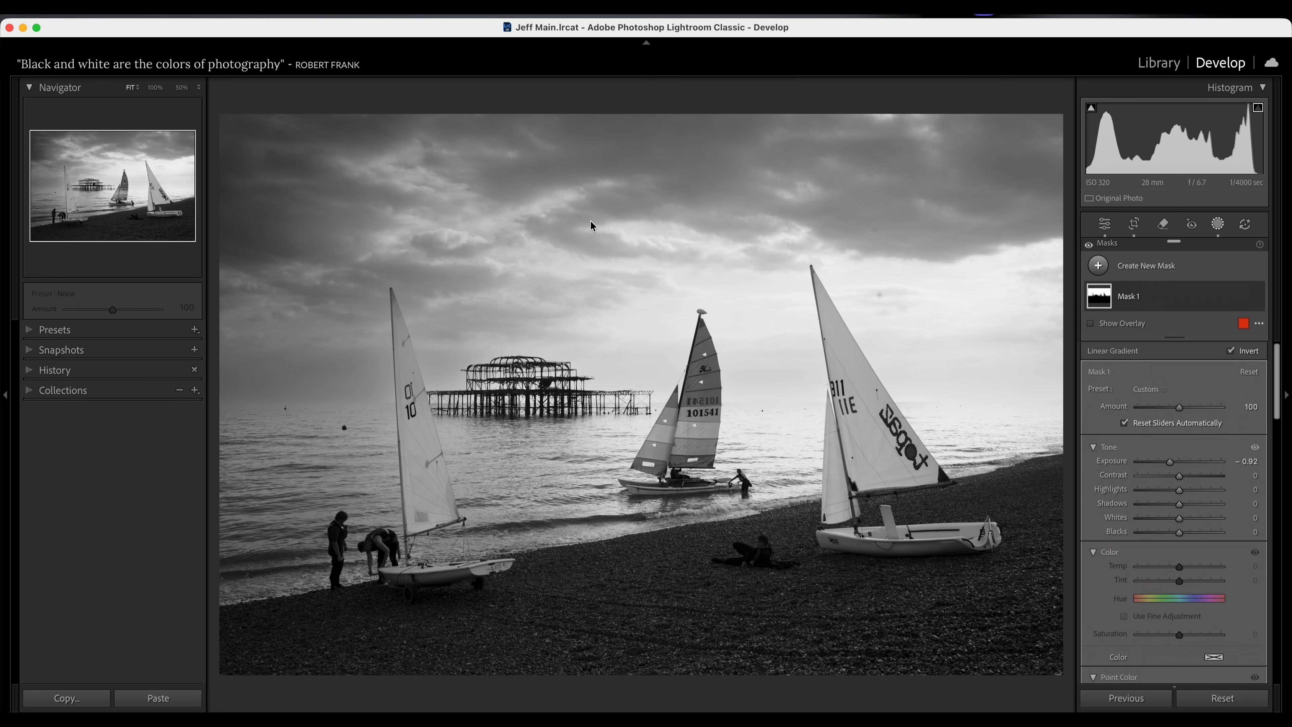
pyautogui.press('shift')
pyautogui.moveTo(602, 217); pyautogui.dragTo(593, 343)
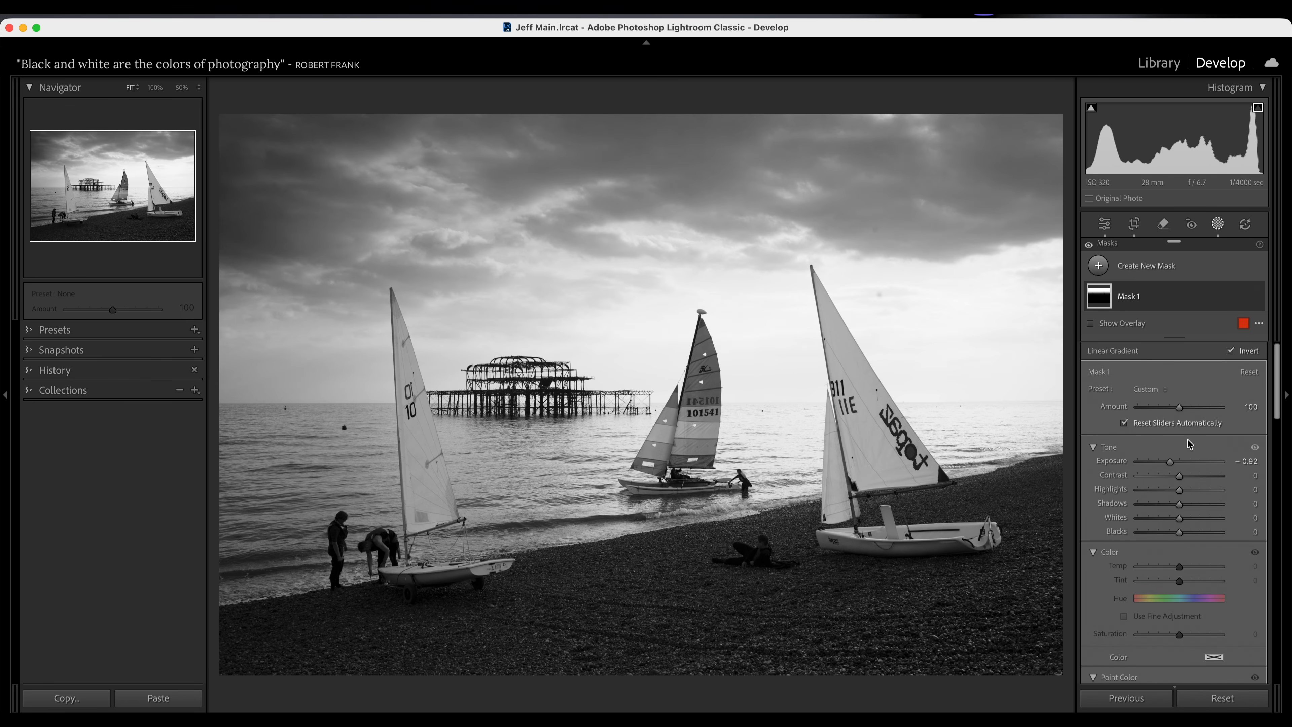
# - Set the photo's global Highlights to -100 and Whites to +1
pyautogui.scroll(-3, 1158, 459)
pyautogui.scroll(3, 1164, 458)
pyautogui.click(1104, 224)
pyautogui.click(1249, 248)
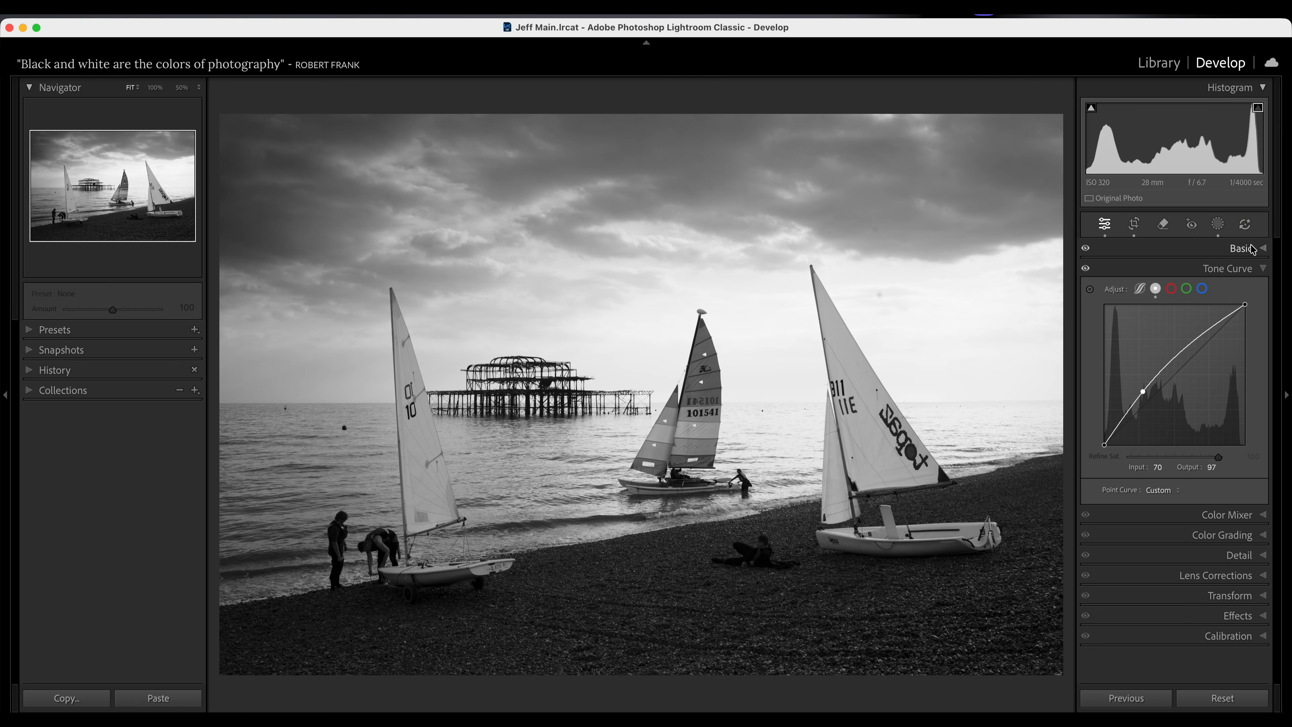
pyautogui.moveTo(1176, 430); pyautogui.dragTo(1141, 432)
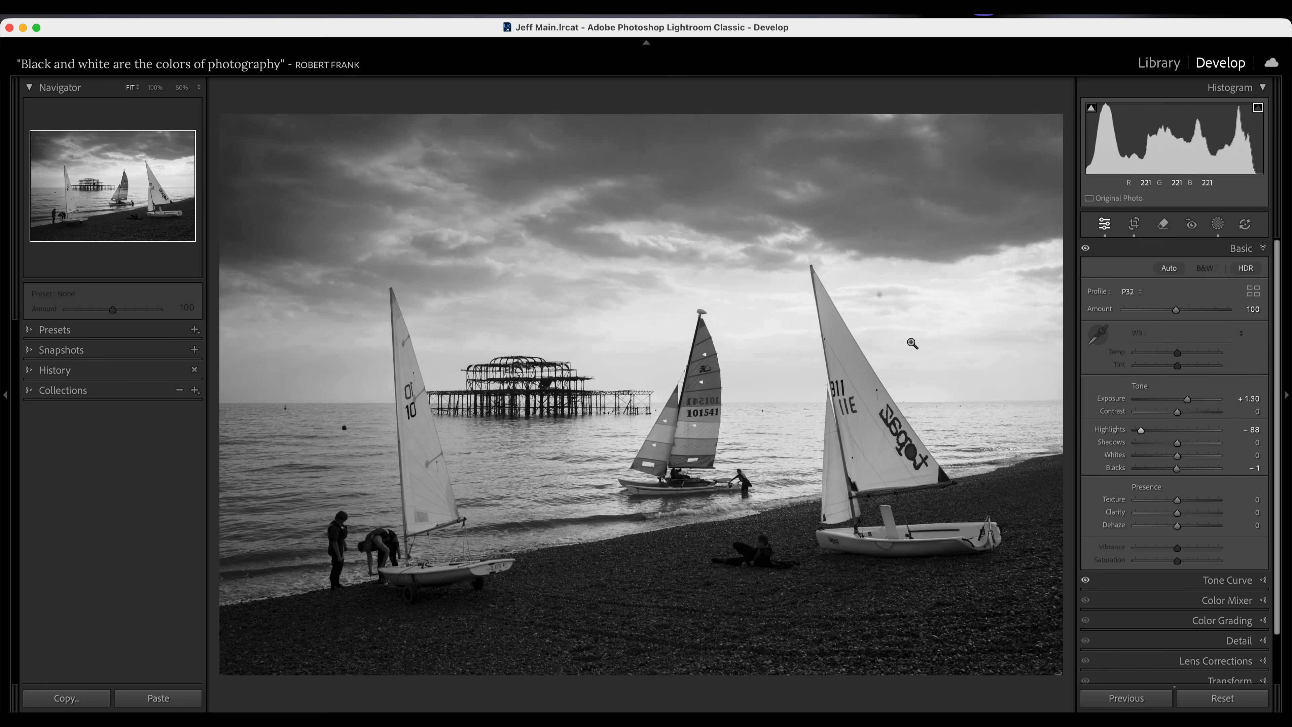
pyautogui.moveTo(1176, 455); pyautogui.dragTo(1135, 430)
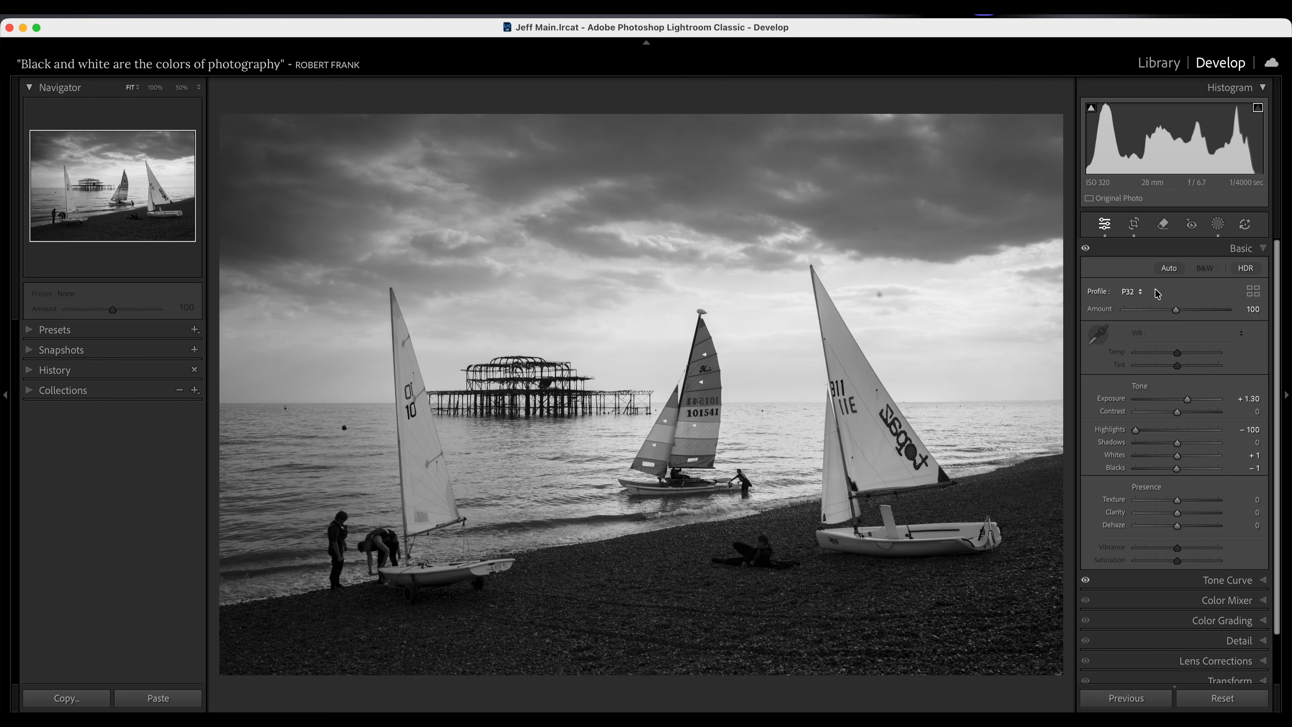
# - Add definition to the clouds by setting the sky mask's Dehaze to 18 and Clarity to 5
pyautogui.click(1217, 224)
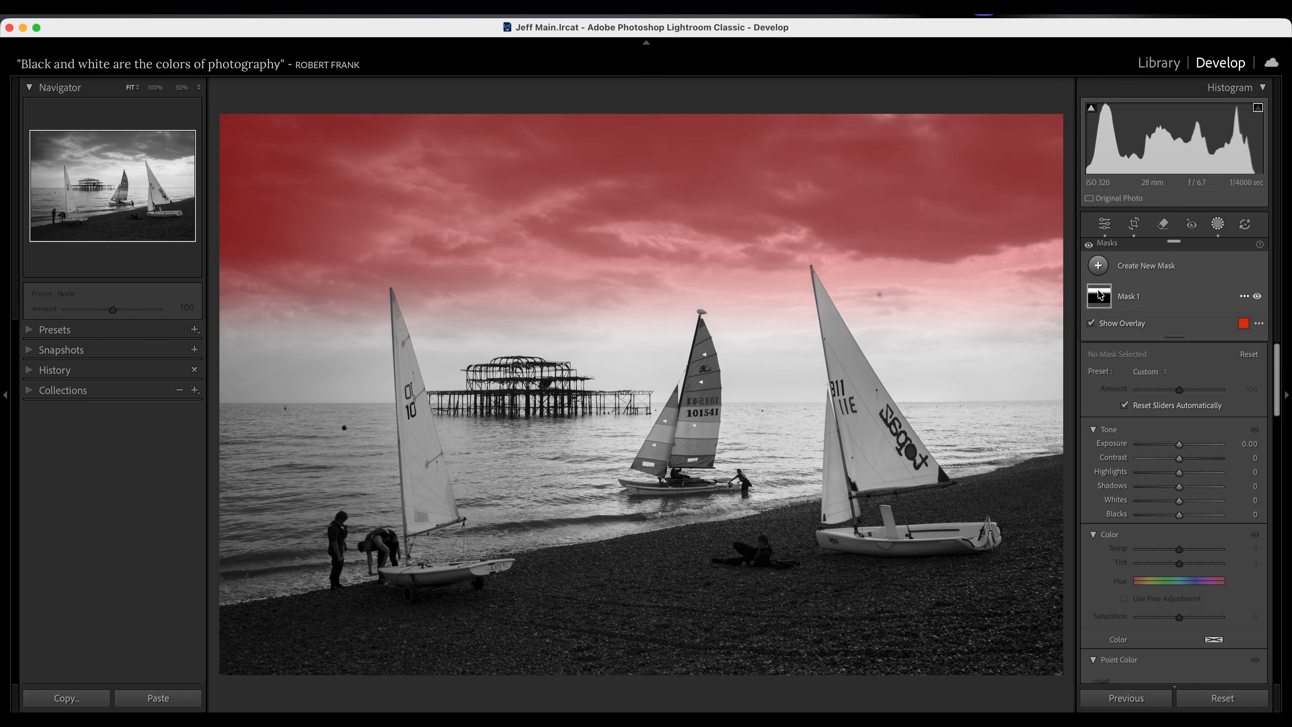
pyautogui.click(1100, 300)
pyautogui.scroll(-6, 1238, 633)
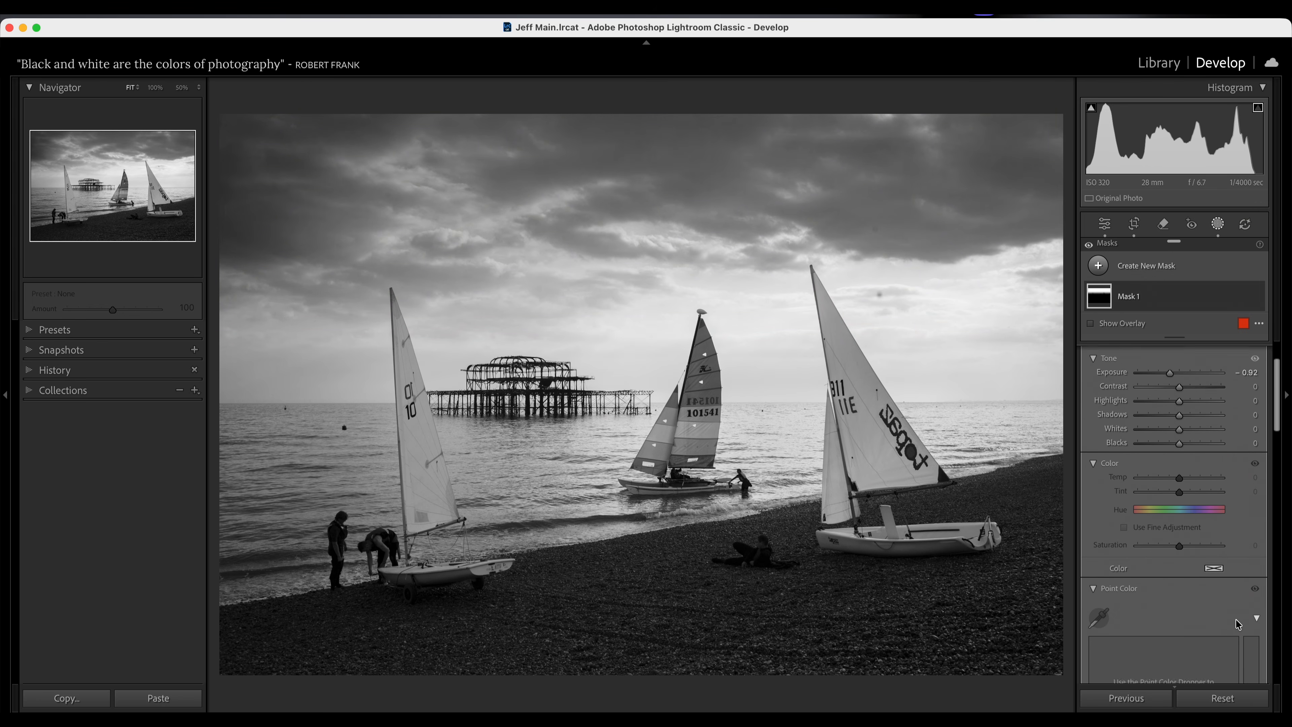
pyautogui.scroll(-8, 1237, 625)
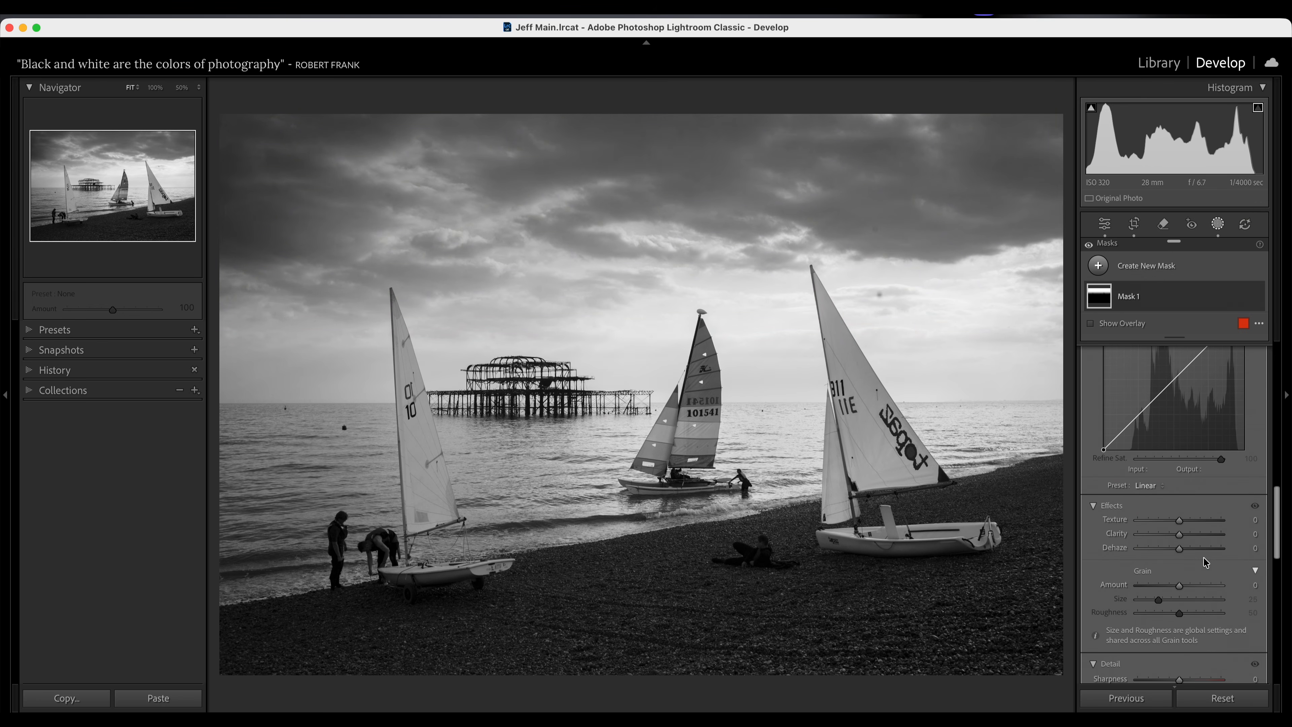
pyautogui.moveTo(1178, 548)
pyautogui.mouseDown()
pyautogui.moveTo(1189, 554)
pyautogui.moveTo(1182, 534)
pyautogui.mouseUp()
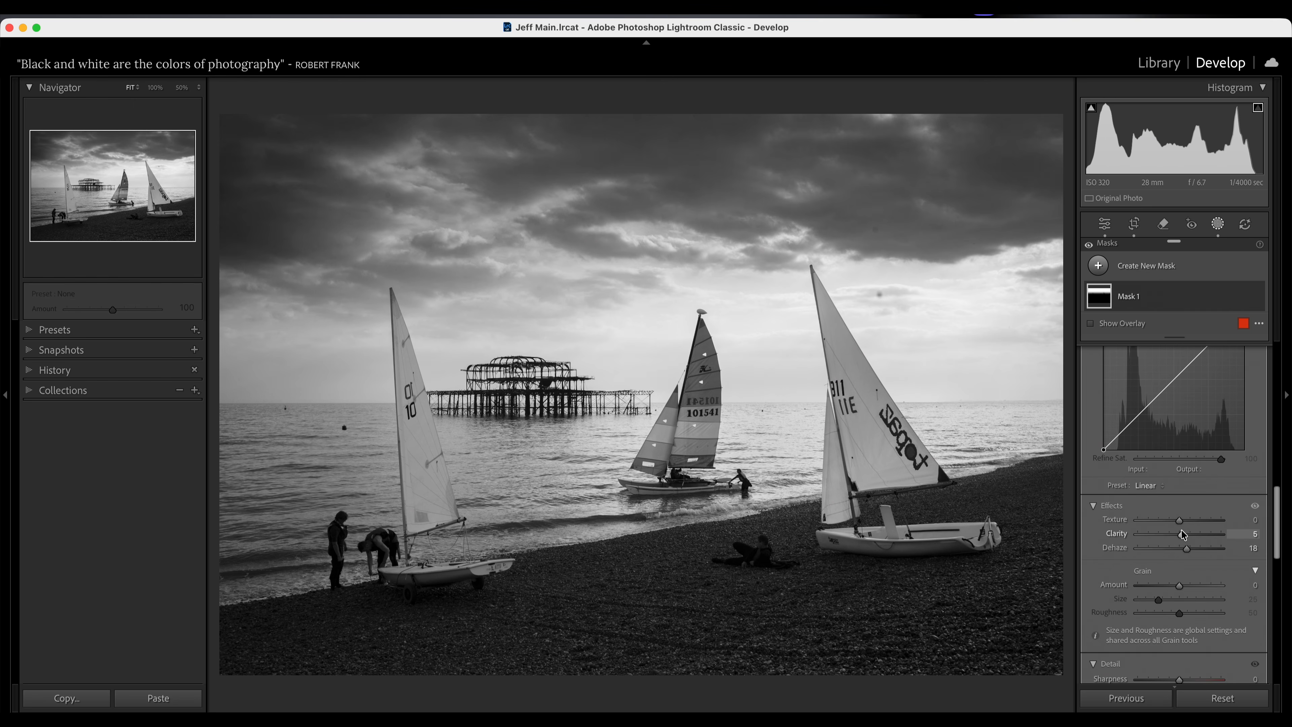
# - Brush a new mask over the shingle beach and brighten it with a curve point at input 40, output 70
pyautogui.press('k')
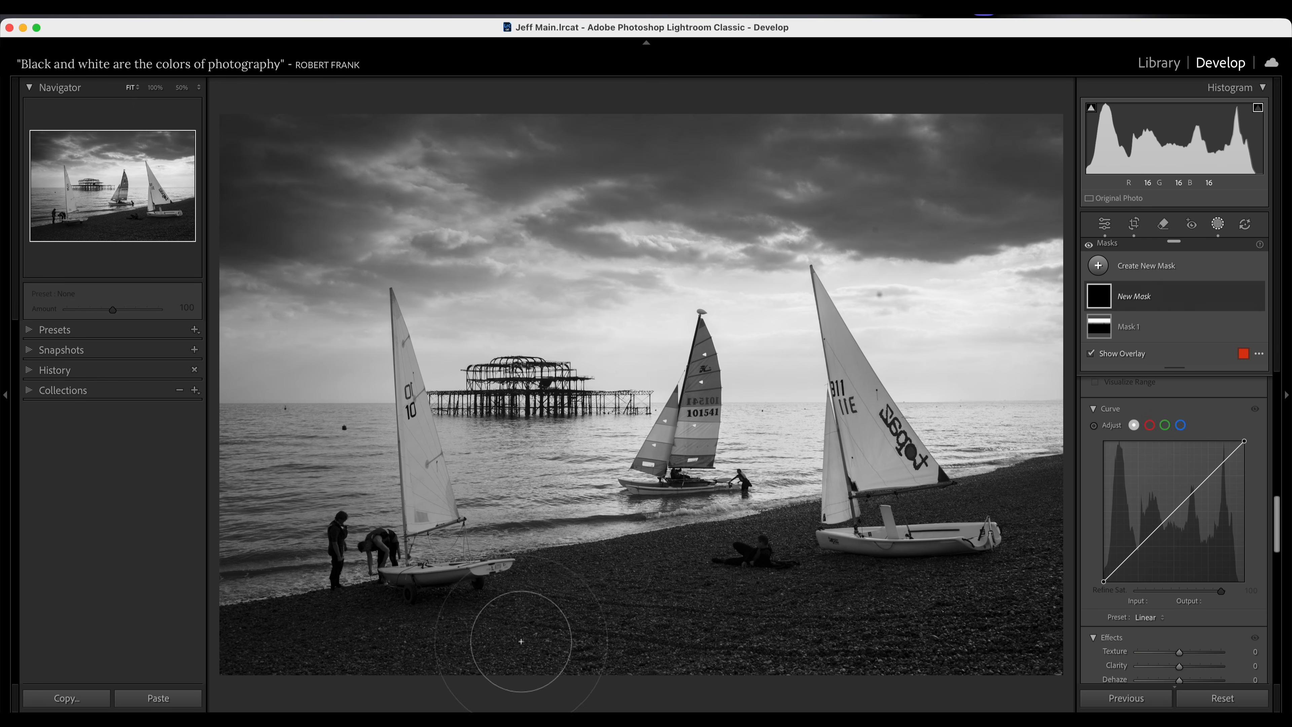
pyautogui.moveTo(251, 664)
pyautogui.mouseDown()
pyautogui.moveTo(420, 653)
pyautogui.moveTo(794, 573)
pyautogui.moveTo(770, 573)
pyautogui.moveTo(889, 621)
pyautogui.moveTo(978, 602)
pyautogui.moveTo(849, 609)
pyautogui.moveTo(1027, 530)
pyautogui.moveTo(1043, 604)
pyautogui.moveTo(1033, 644)
pyautogui.moveTo(840, 613)
pyautogui.moveTo(773, 620)
pyautogui.moveTo(779, 607)
pyautogui.moveTo(305, 704)
pyautogui.mouseUp()
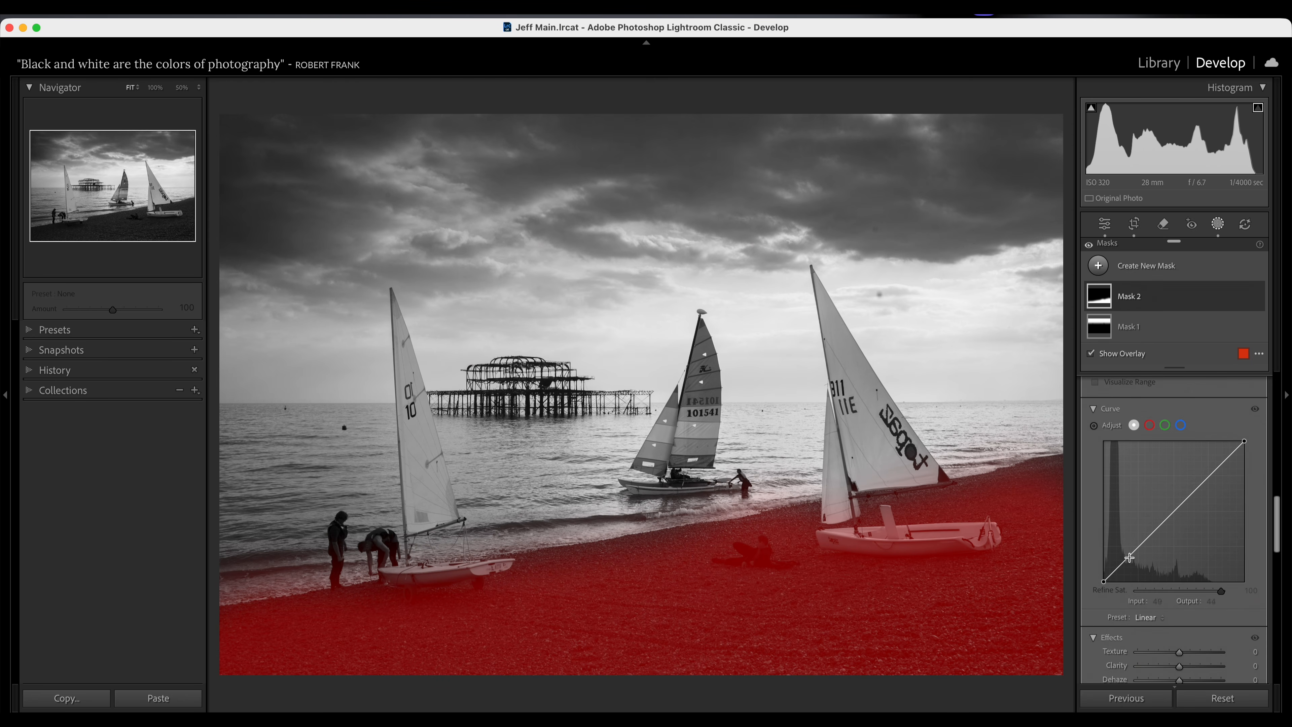
pyautogui.click(1129, 556)
pyautogui.moveTo(1129, 560); pyautogui.dragTo(1126, 546)
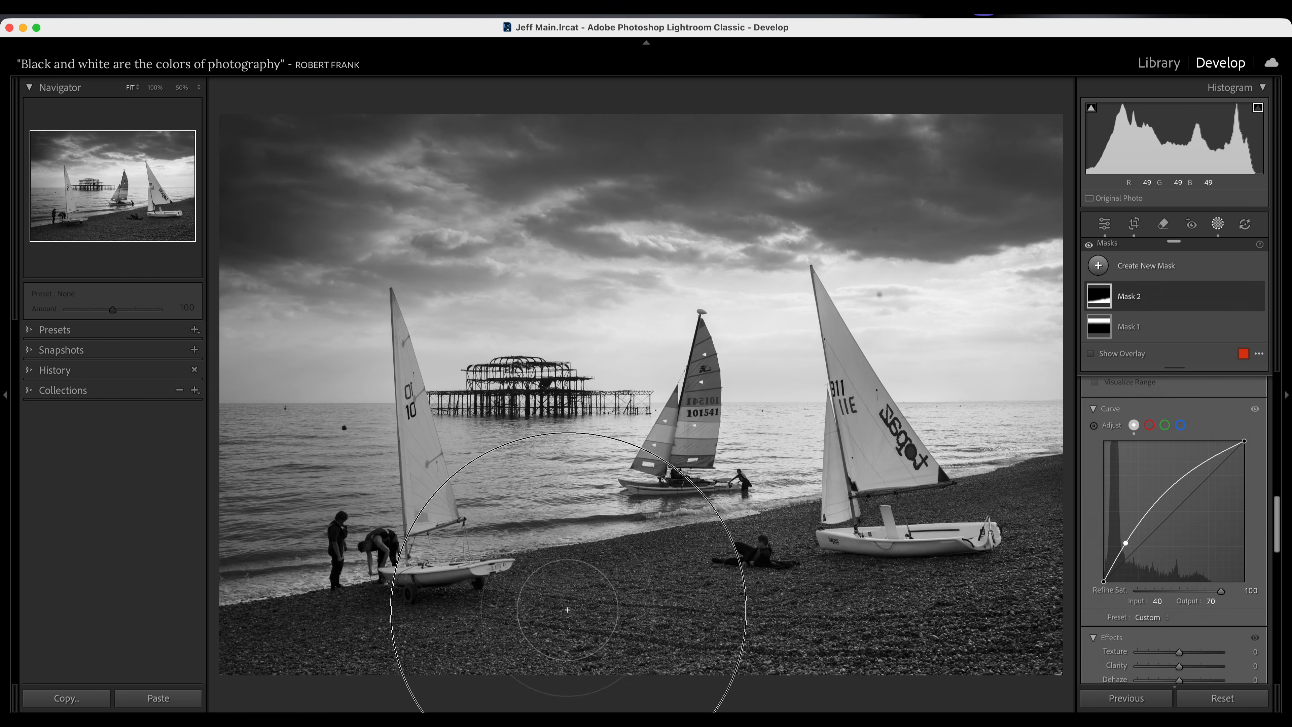
# - Set the beach mask's Texture to 19, checking the pebbles at 100% and the whole photo fitted to view
pyautogui.click(154, 88)
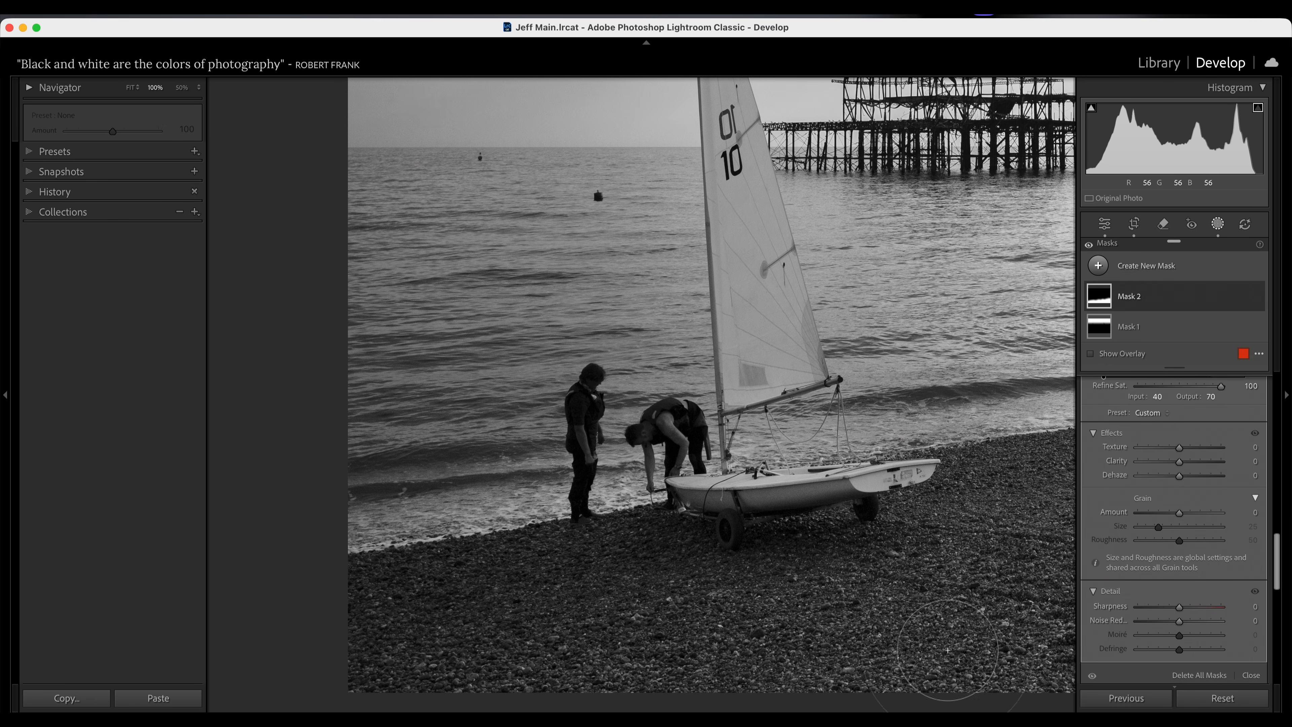
pyautogui.press('space')
pyautogui.moveTo(914, 609); pyautogui.dragTo(248, 557)
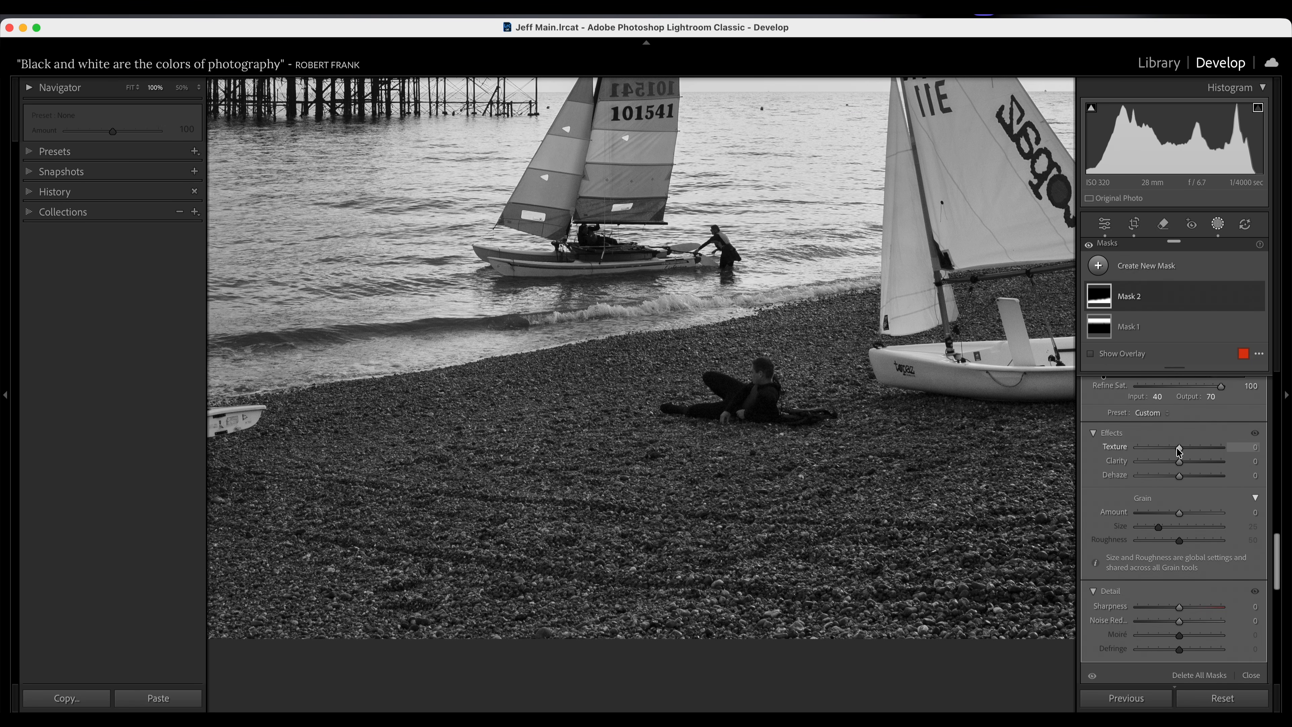
pyautogui.moveTo(1177, 448); pyautogui.dragTo(1185, 451)
pyautogui.press('z')
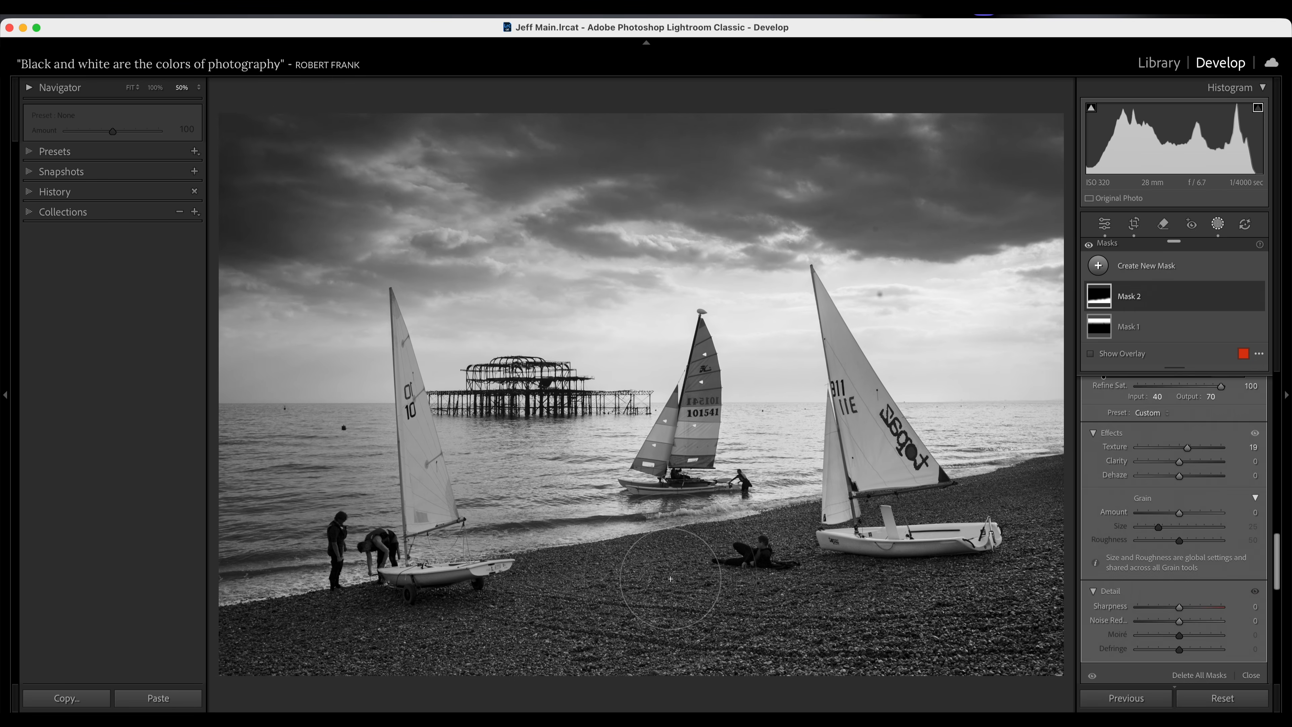
pyautogui.click(128, 90)
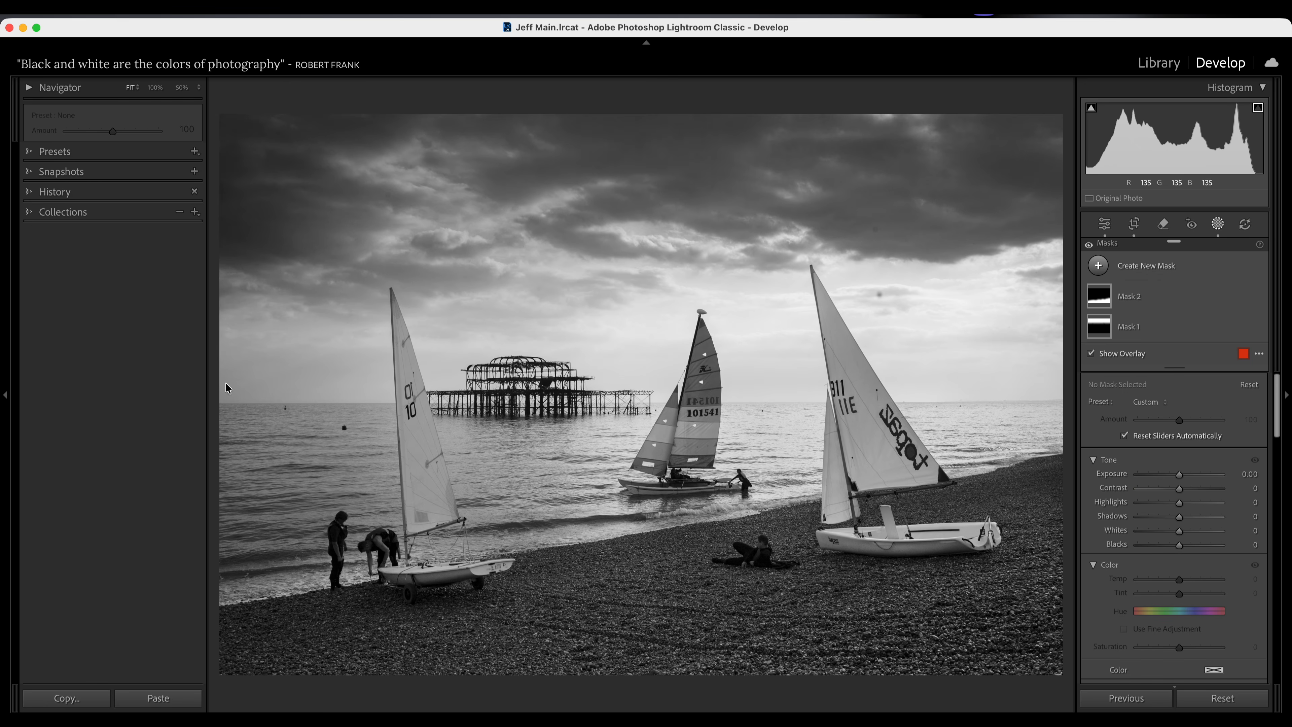
# - Brush a new size 53 mask over the two people standing beside the left sailboat
pyautogui.click(155, 88)
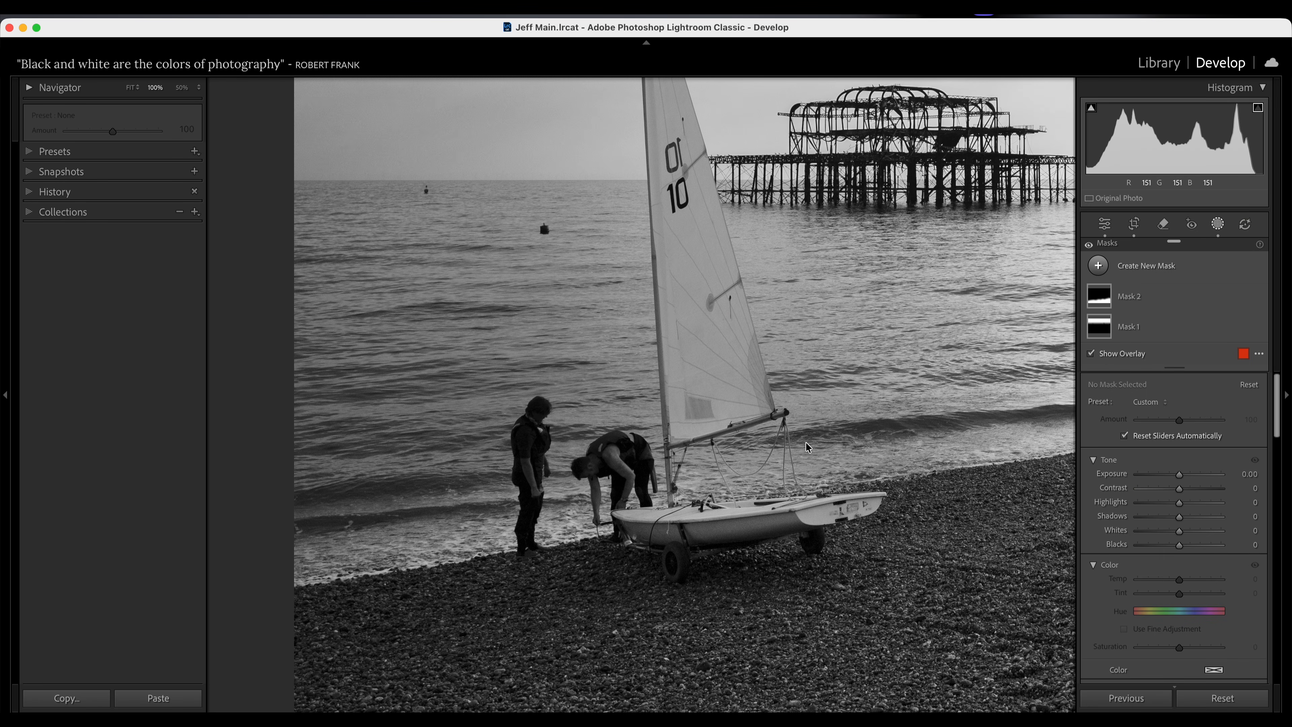
pyautogui.press('k')
pyautogui.scroll(5, 610, 456)
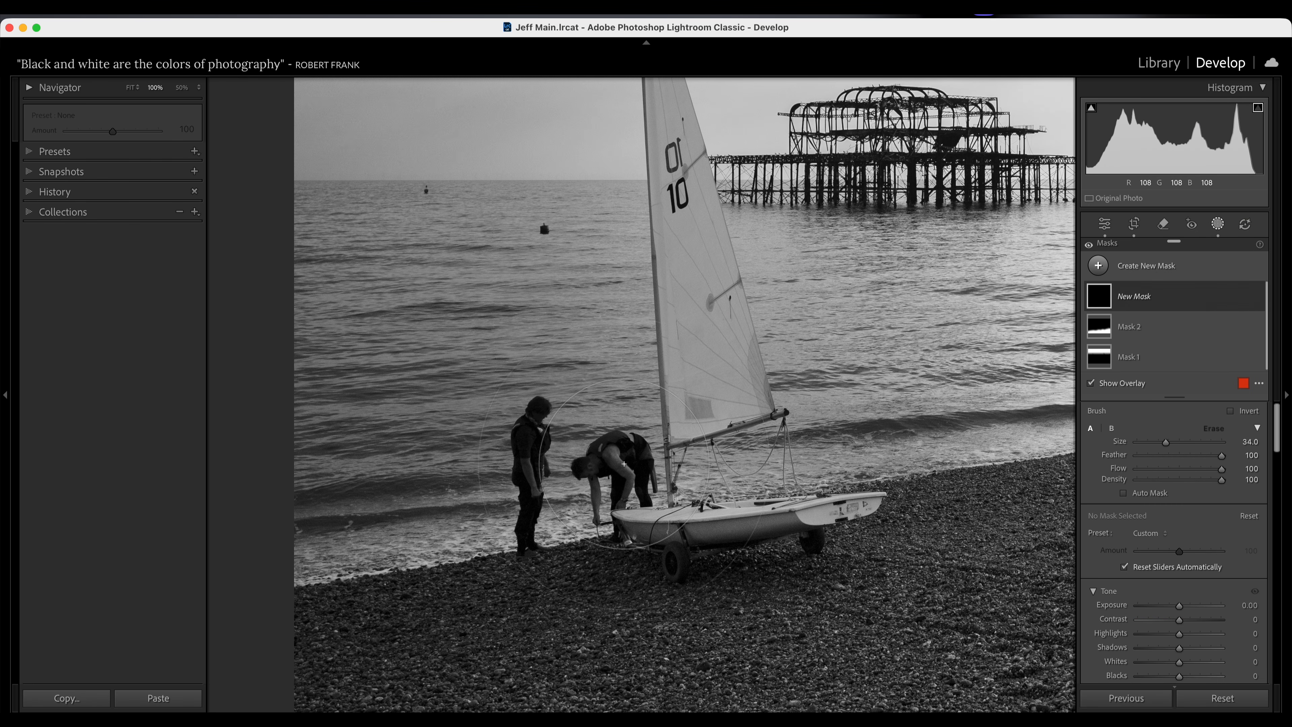
pyautogui.click(610, 457)
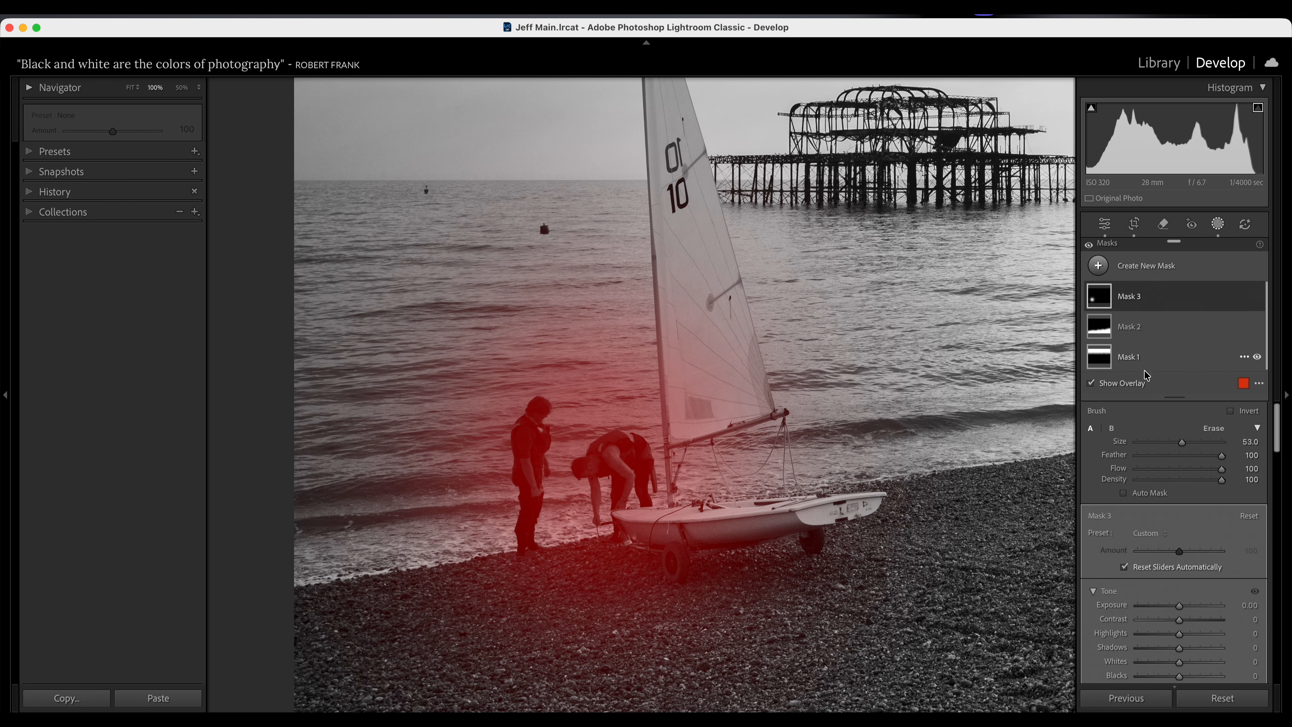
# - Shape the people mask's curve with a point at input 47, output 63 and the black point at input 7, output 0
pyautogui.scroll(-10, 1179, 509)
pyautogui.scroll(-10, 1197, 552)
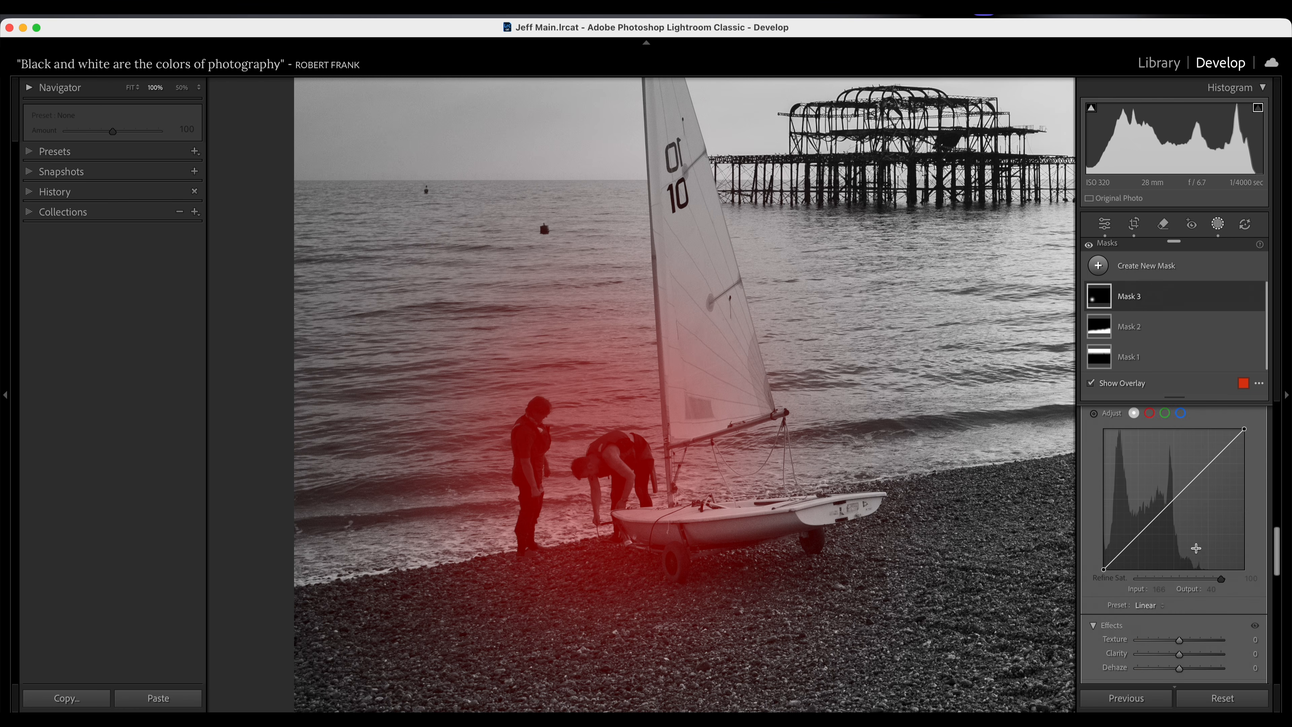
pyautogui.click(1135, 536)
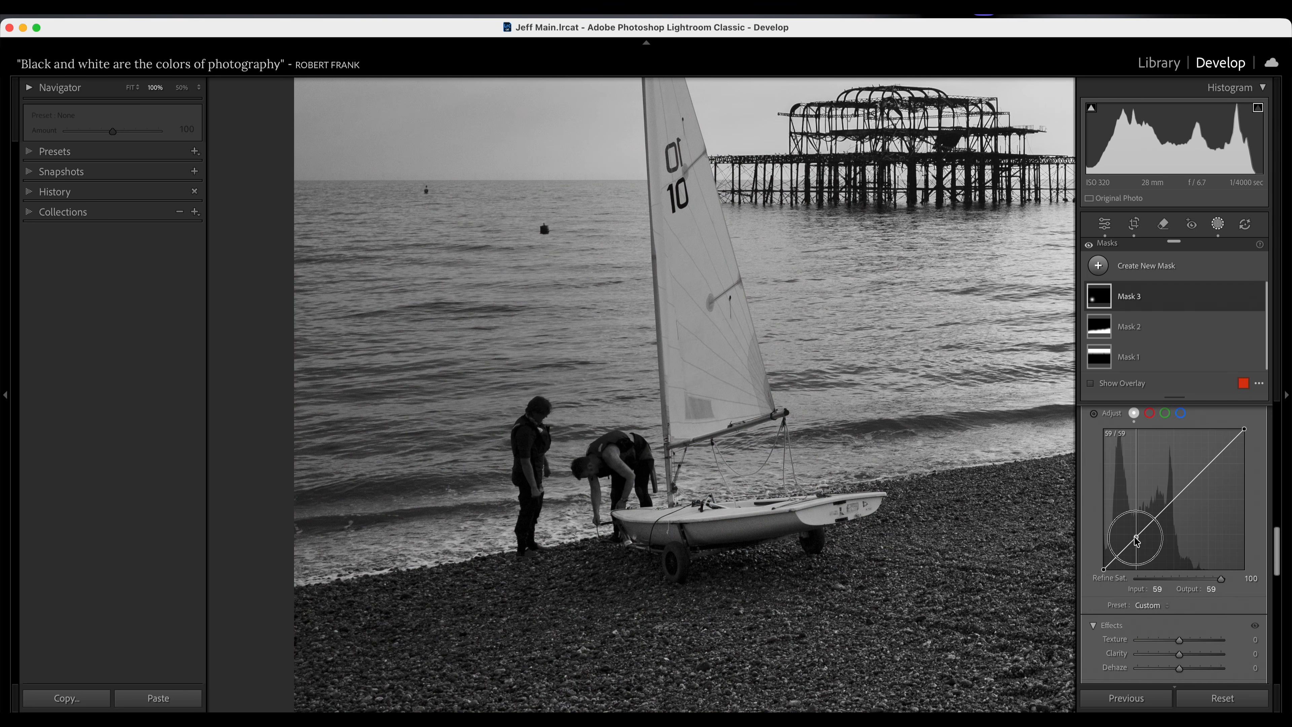
pyautogui.moveTo(1136, 540); pyautogui.dragTo(1130, 540)
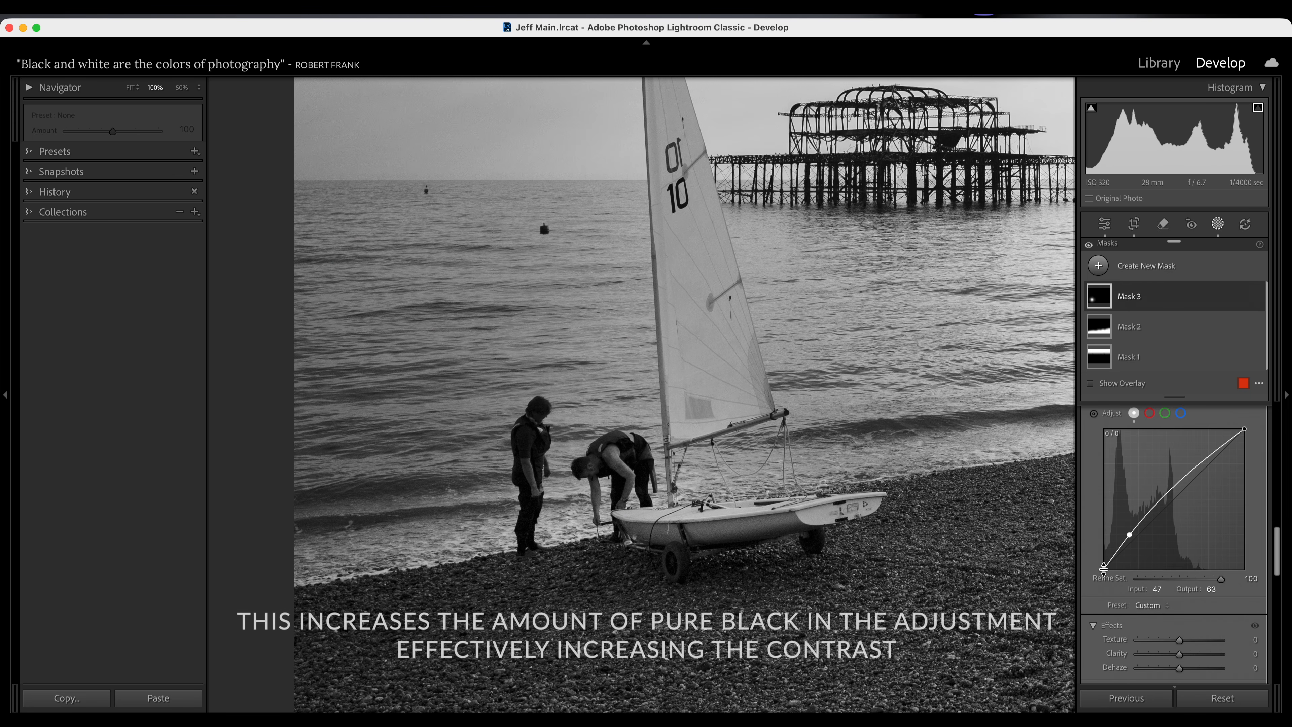
pyautogui.moveTo(1104, 570); pyautogui.dragTo(1107, 571)
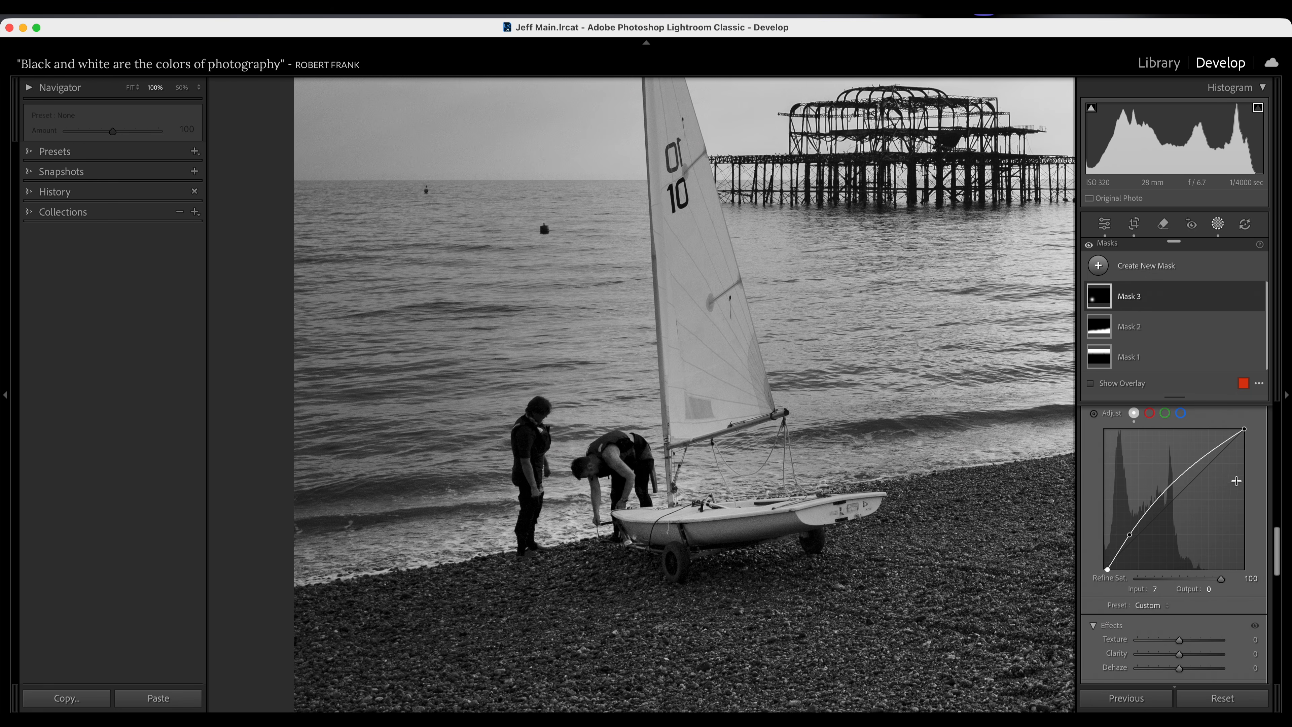
# - Compare the photo with the people mask's curve adjustment switched off and on
pyautogui.scroll(3, 1235, 481)
pyautogui.click(1255, 484)
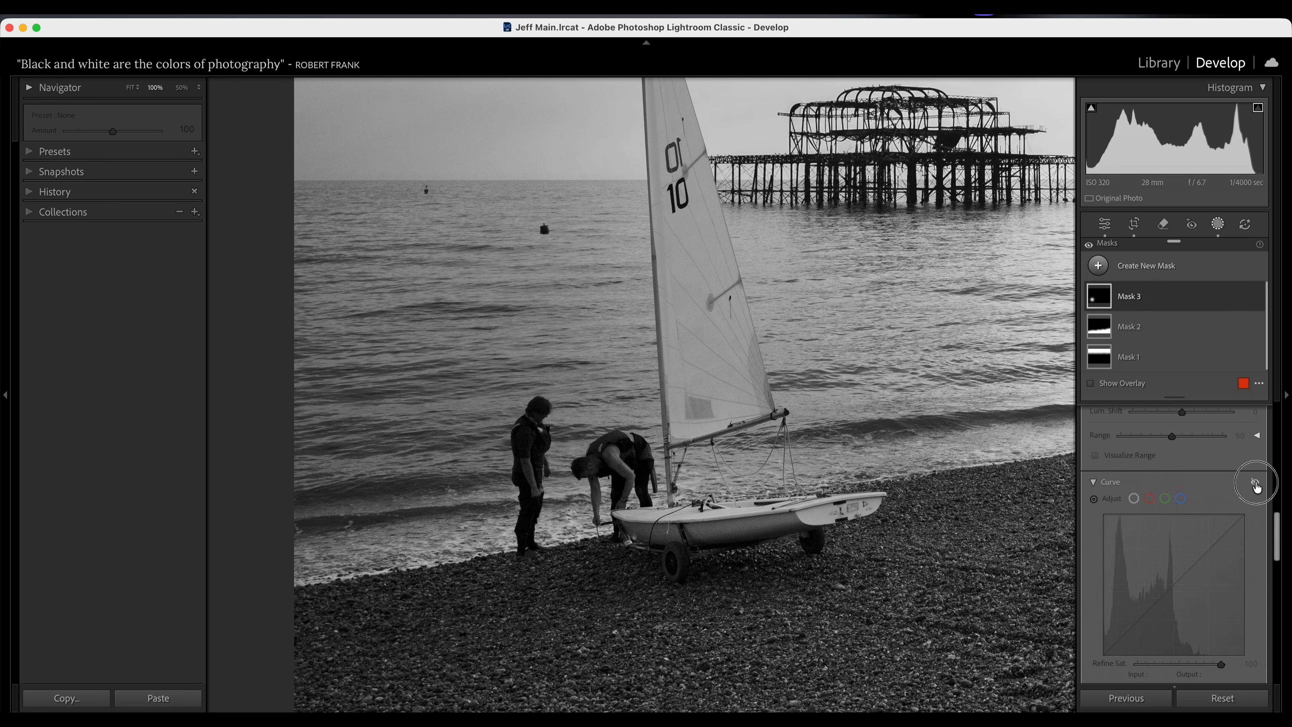
pyautogui.click(1255, 485)
pyautogui.click(1256, 484)
pyautogui.click(1256, 484)
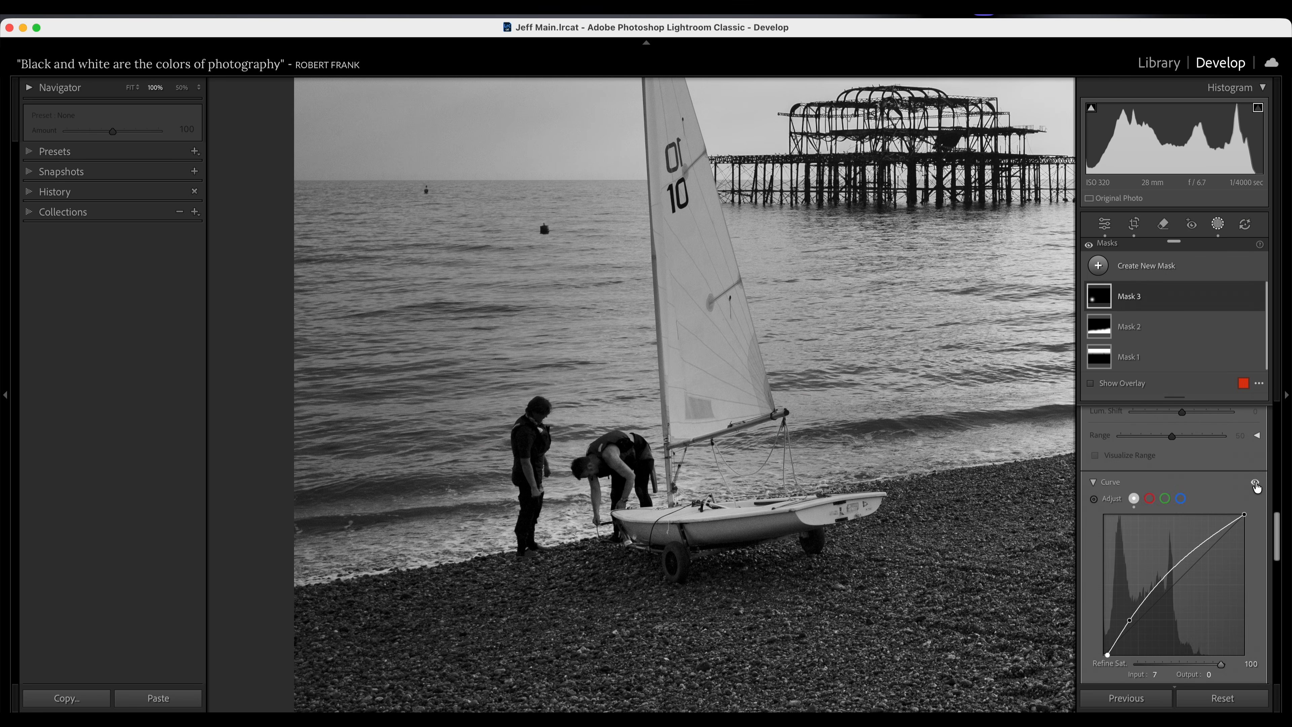
pyautogui.click(1255, 484)
pyautogui.click(1256, 484)
# - Brush a new mask around the photo's edges and darken it with a curve point at input 131, output 115
pyautogui.click(130, 89)
pyautogui.scroll(-10, 358, 536)
pyautogui.scroll(-4, 445, 538)
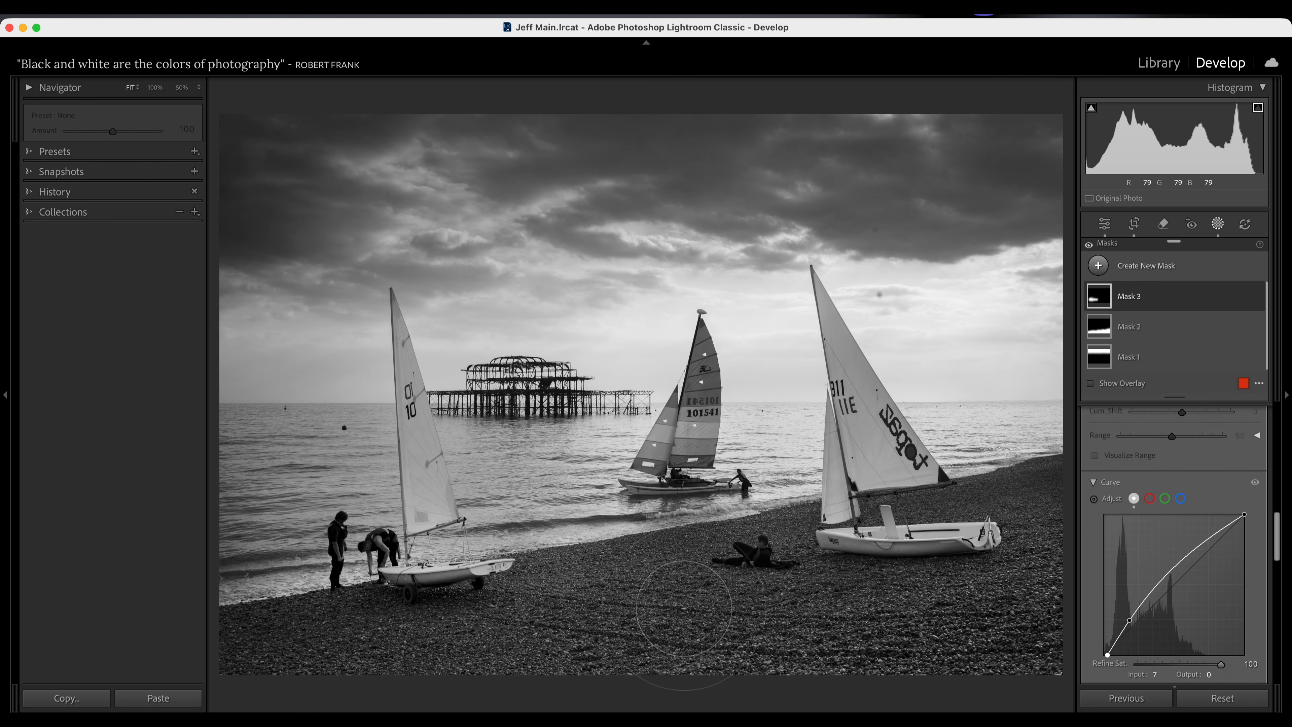
pyautogui.press('k')
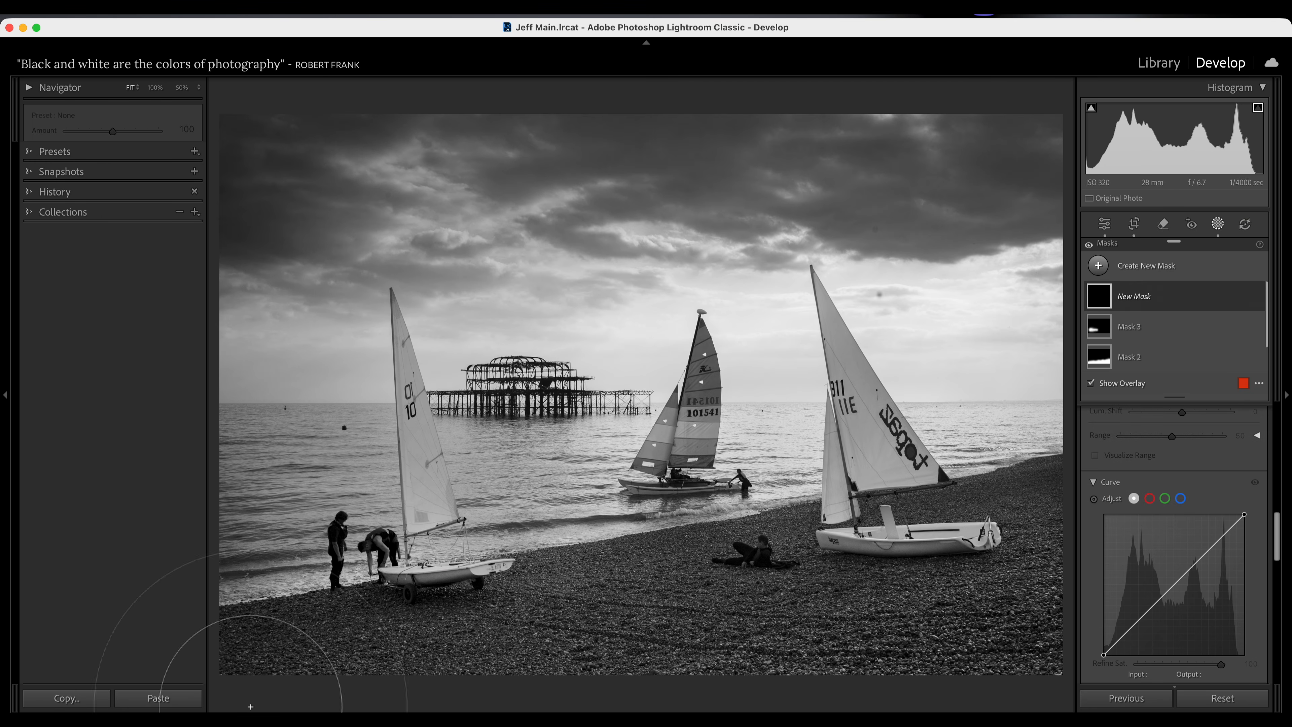
pyautogui.moveTo(301, 662)
pyautogui.mouseDown()
pyautogui.moveTo(443, 702)
pyautogui.moveTo(1170, 611)
pyautogui.moveTo(1222, 653)
pyautogui.mouseUp()
pyautogui.moveTo(1171, 589); pyautogui.dragTo(1176, 591)
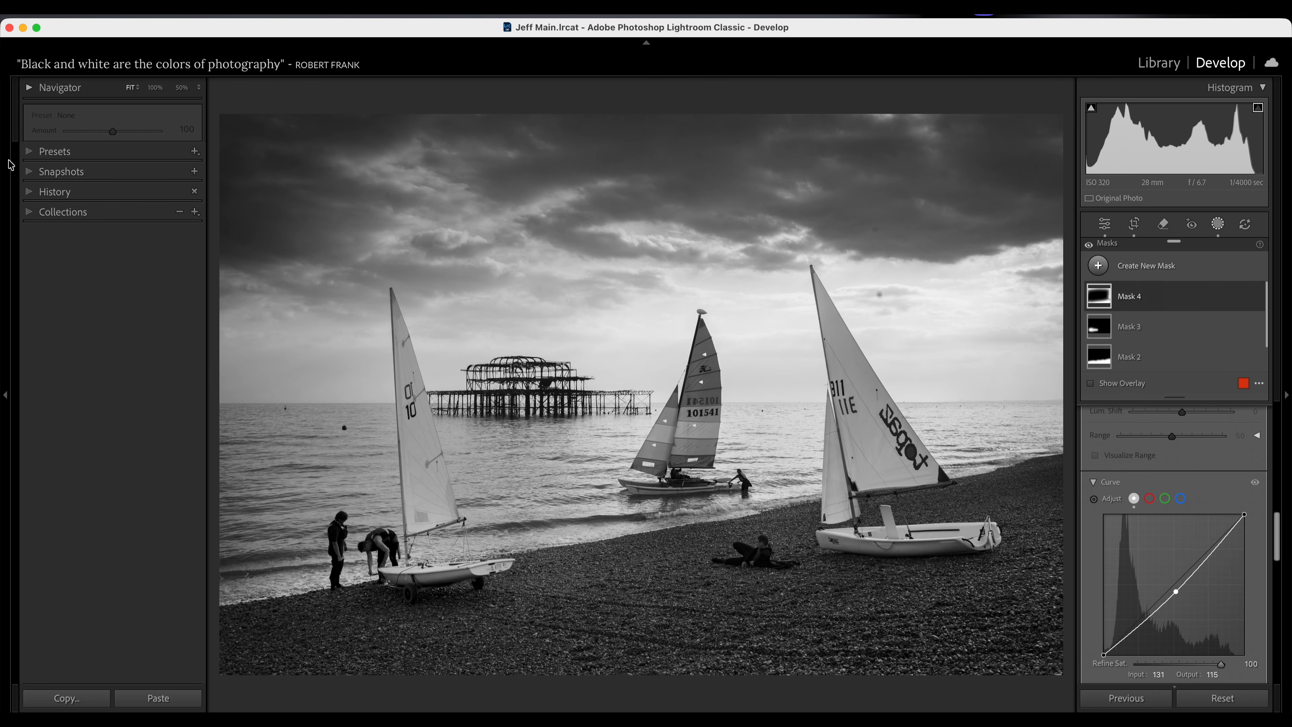
# - Apply the 006. SilverChrome MEDIUM grain preset and inspect the grain at 100%
pyautogui.click(34, 152)
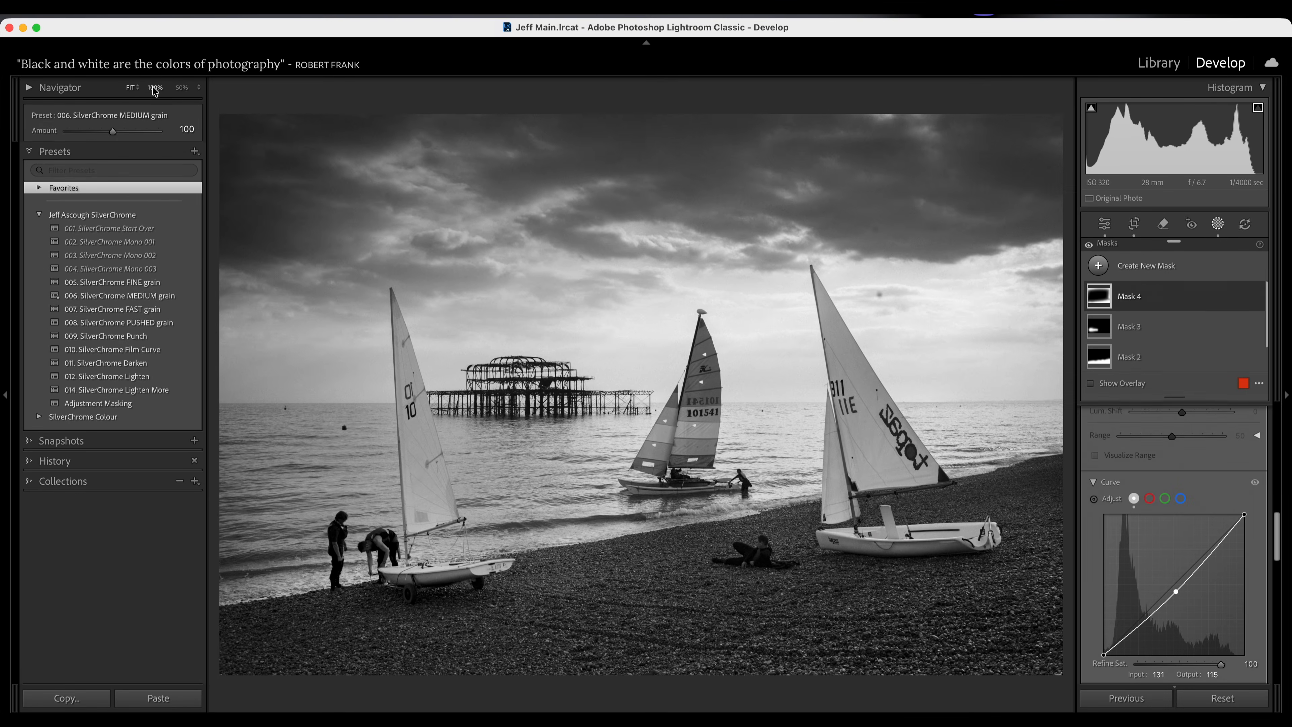
pyautogui.click(155, 88)
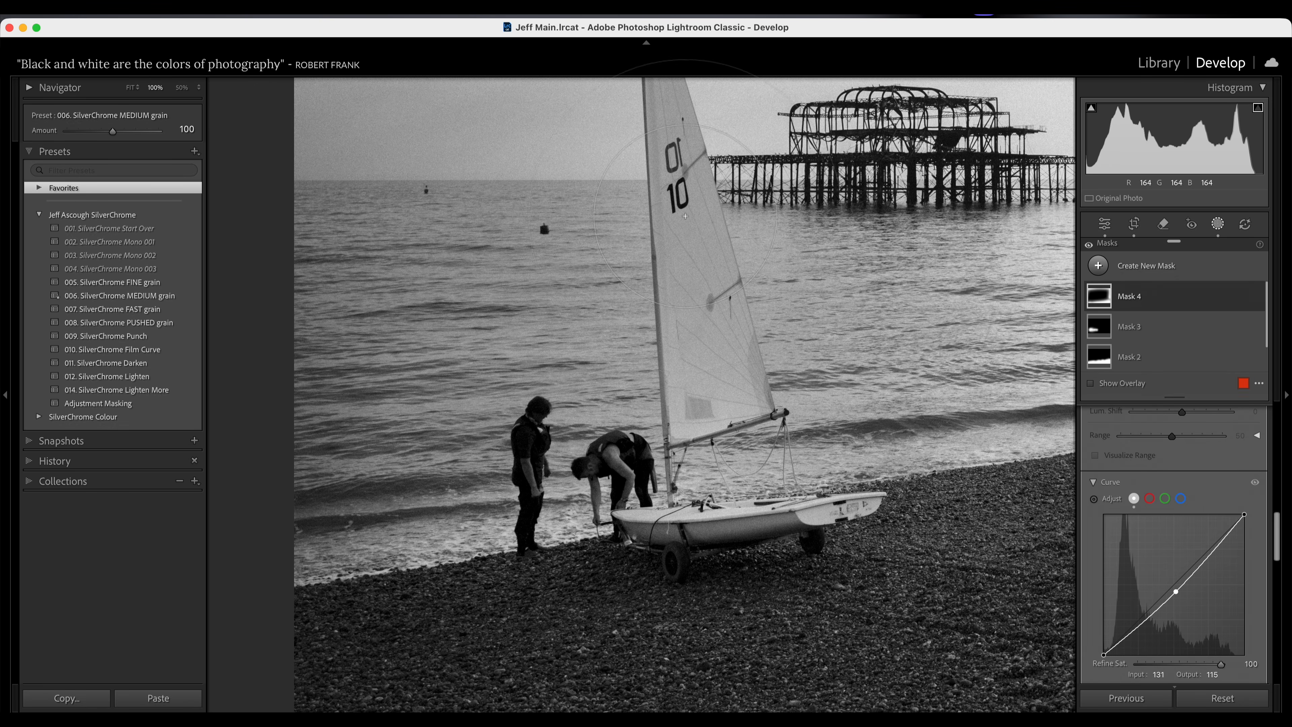
# - Heal the two dark dust spots in the sky near the right sailboat's mast, sampling from matching cloud beside each
pyautogui.moveTo(843, 236); pyautogui.dragTo(370, 411)
pyautogui.moveTo(656, 337); pyautogui.dragTo(458, 440)
pyautogui.click(1165, 229)
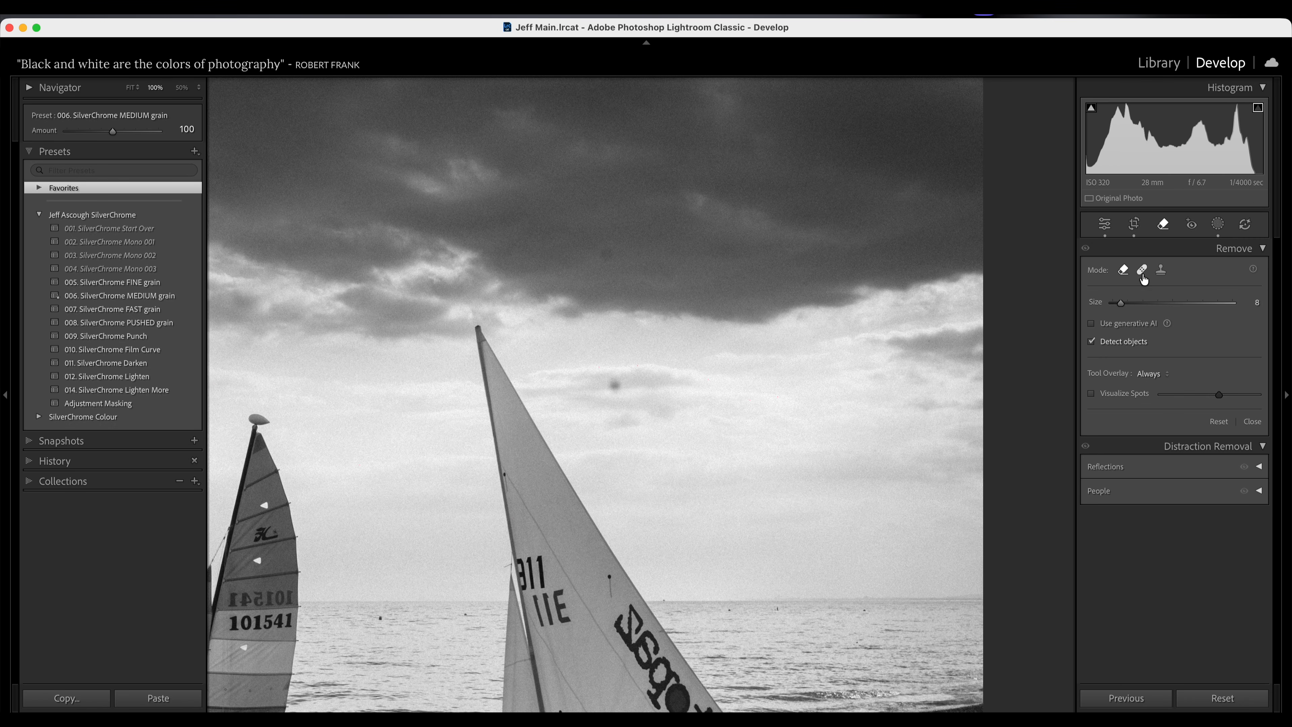
pyautogui.click(1142, 275)
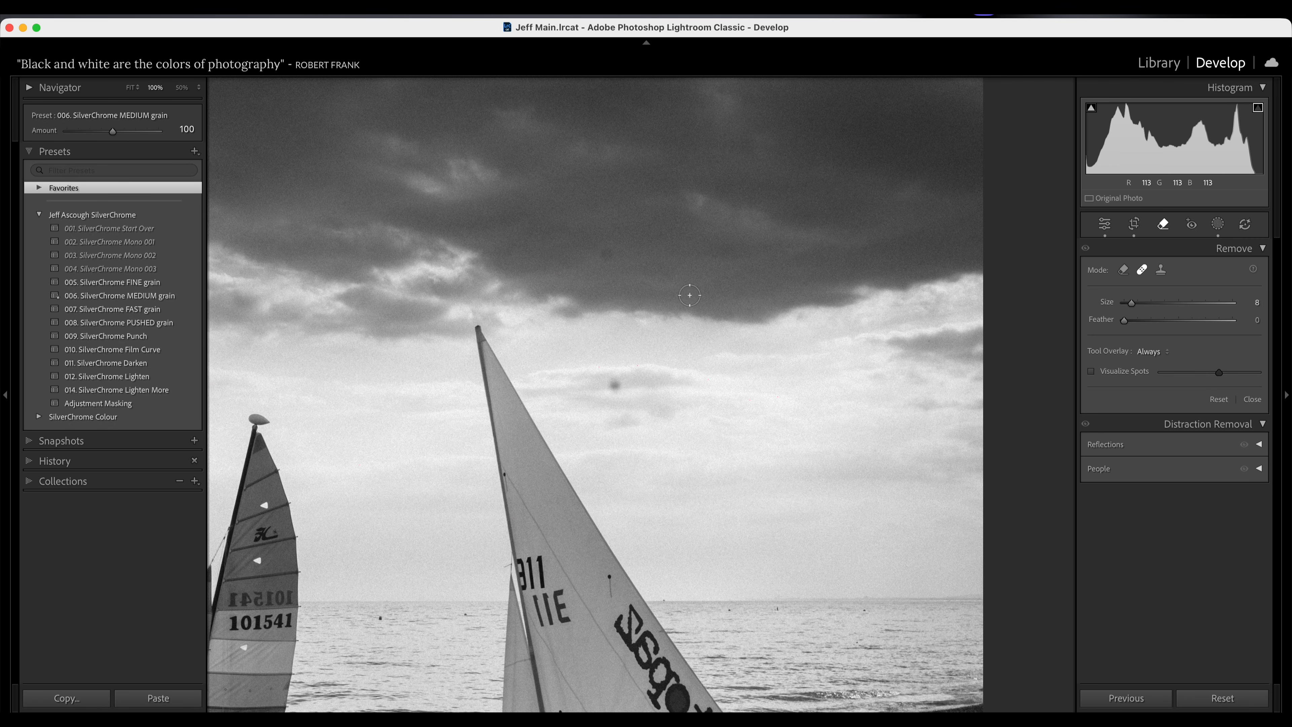
pyautogui.click(608, 253)
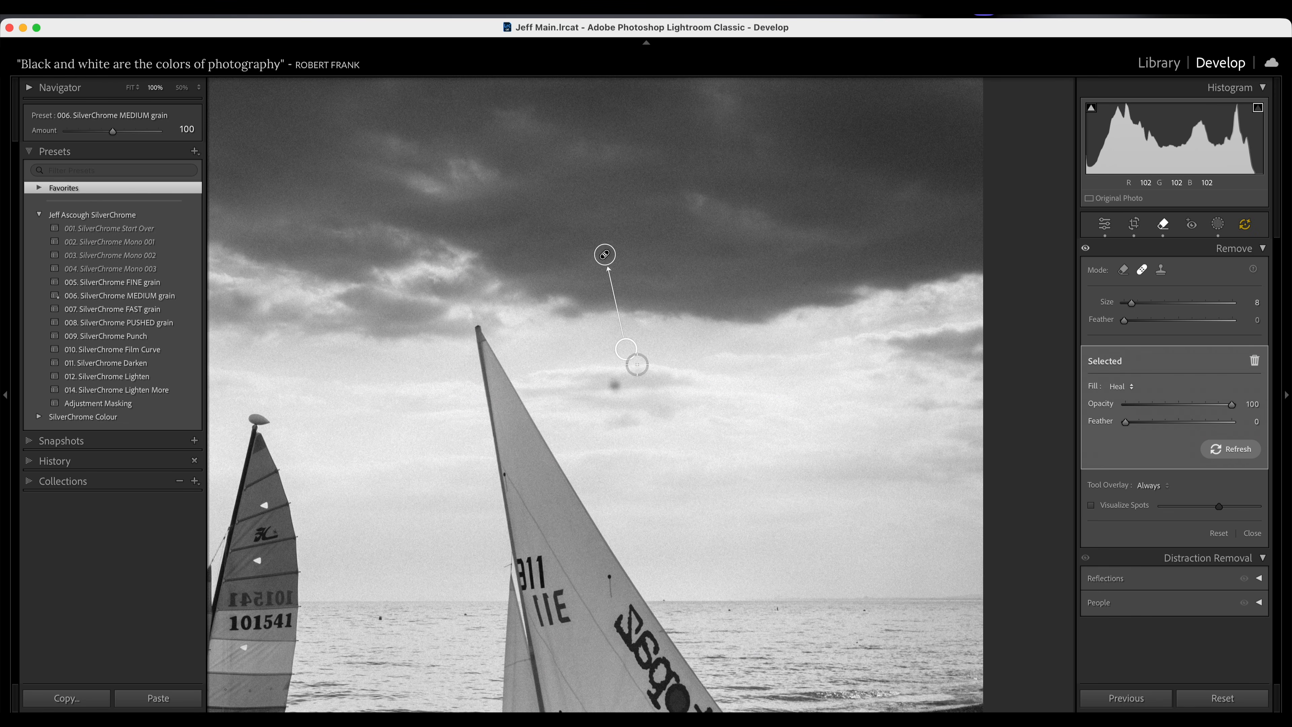
pyautogui.moveTo(626, 349)
pyautogui.mouseDown()
pyautogui.moveTo(652, 292)
pyautogui.moveTo(641, 266)
pyautogui.mouseUp()
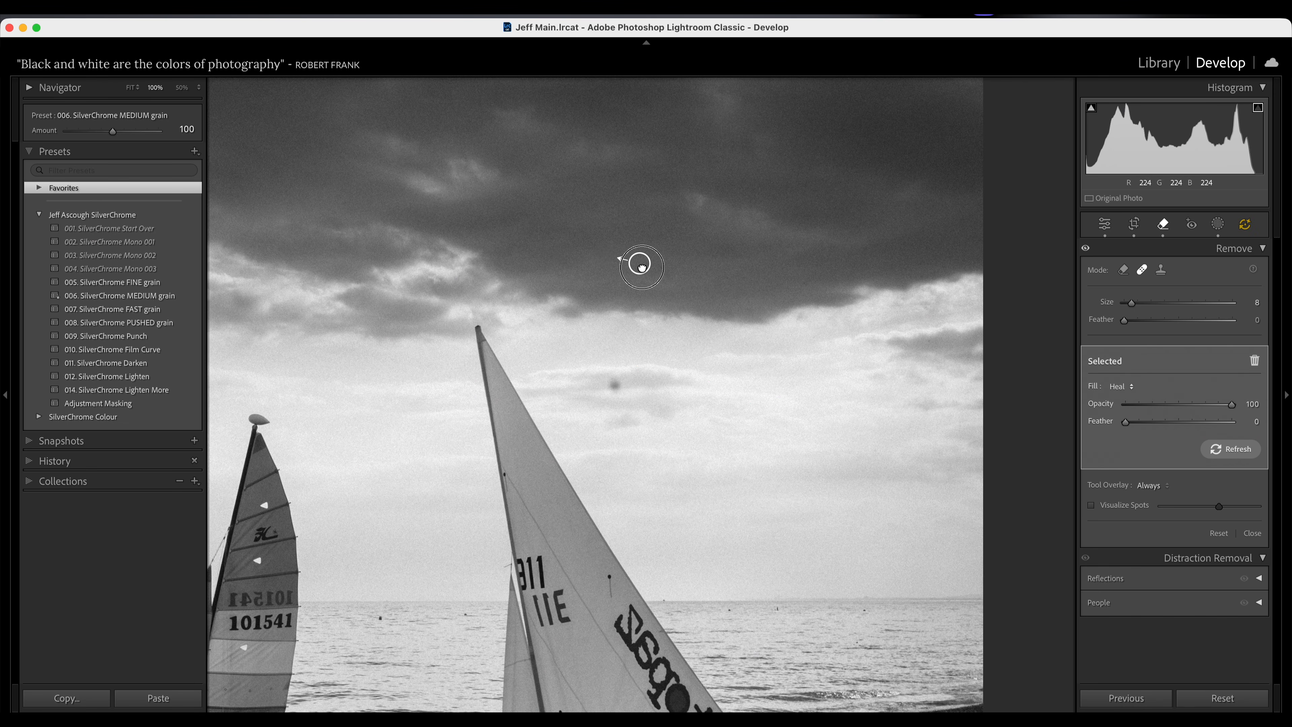
pyautogui.click(613, 383)
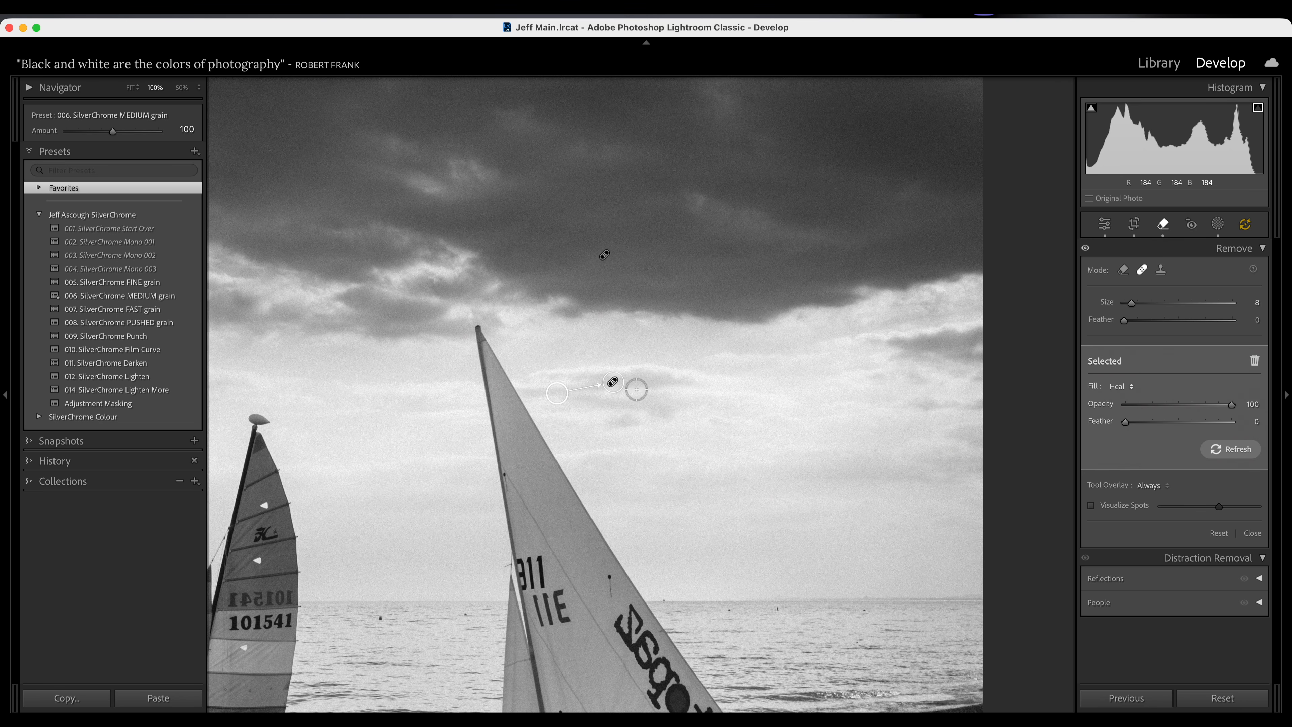
pyautogui.moveTo(563, 395)
pyautogui.mouseDown()
pyautogui.moveTo(573, 380)
pyautogui.moveTo(594, 413)
pyautogui.mouseUp()
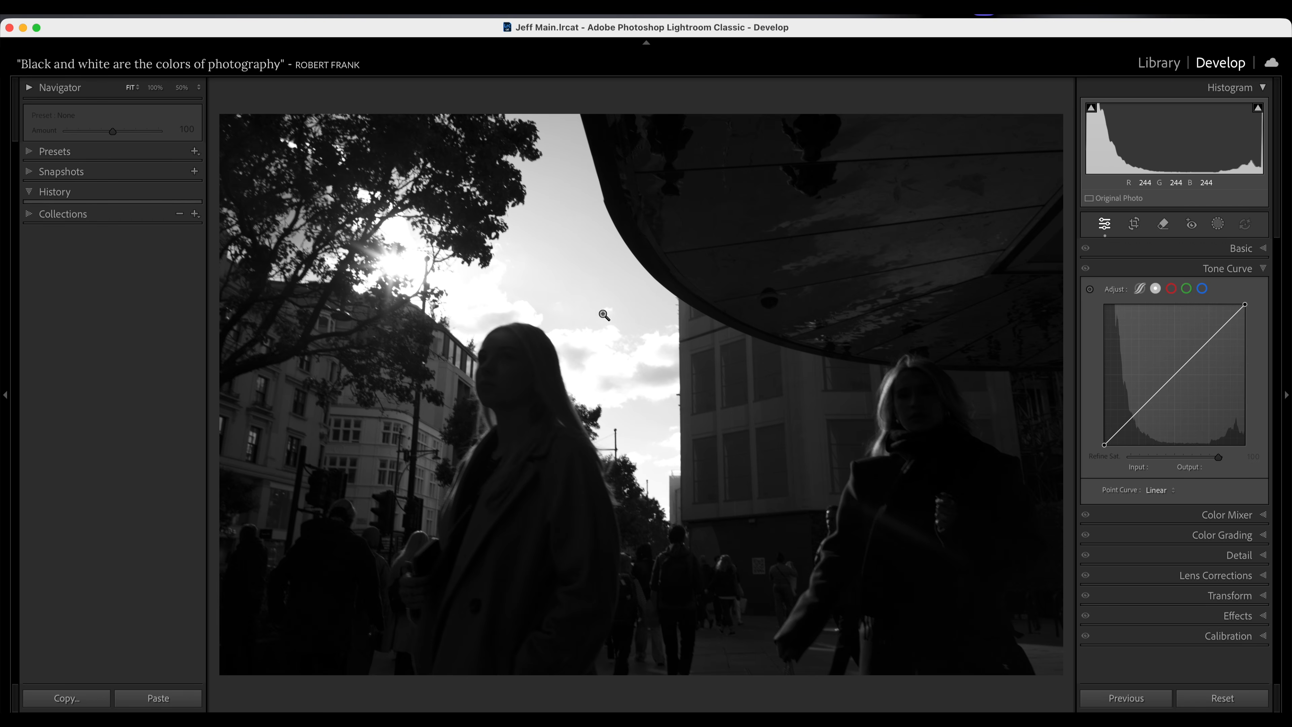
# - Set the street photo's Exposure to +3.20 and switch its profile to P32
pyautogui.click(1241, 248)
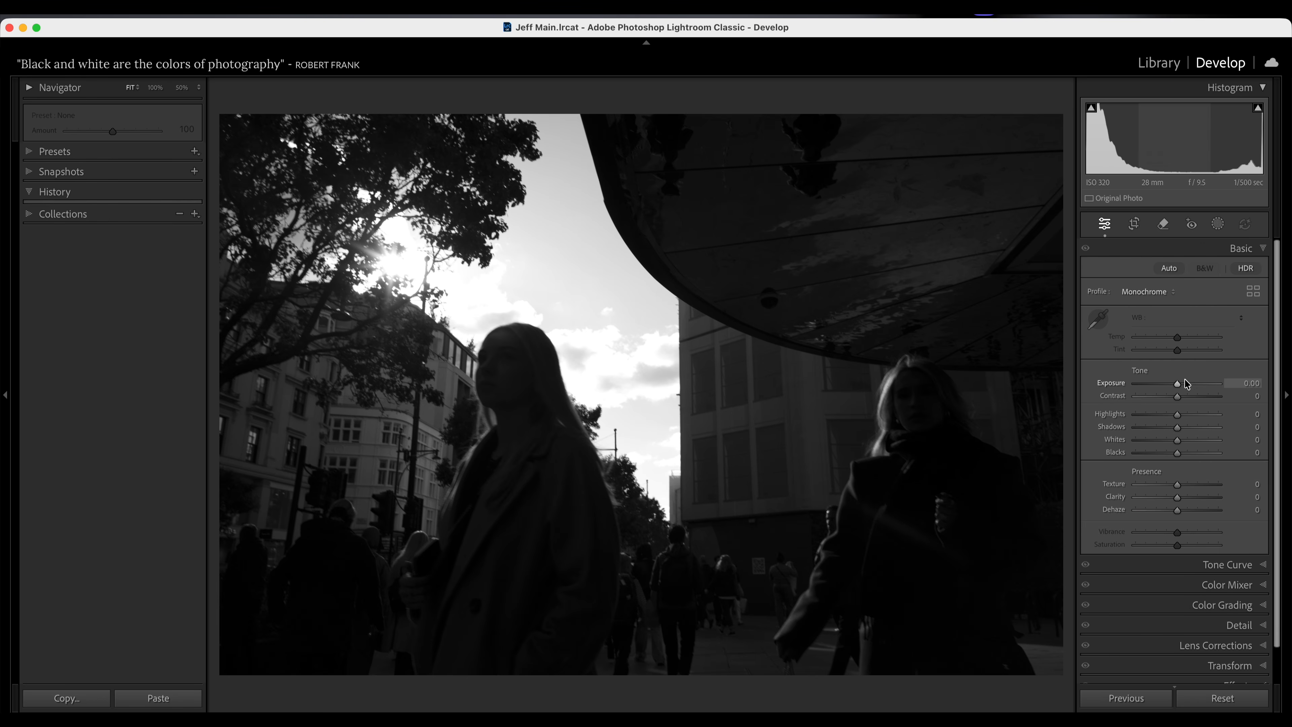
pyautogui.moveTo(1176, 382); pyautogui.dragTo(1203, 382)
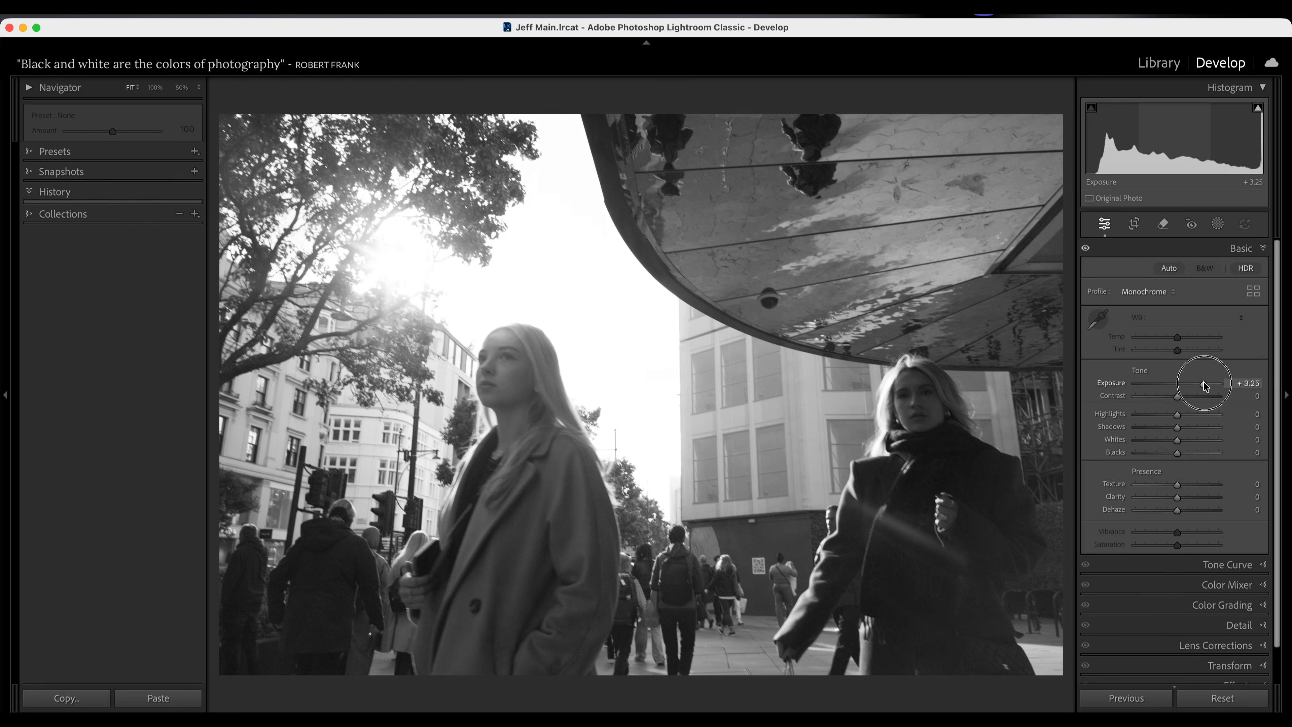
pyautogui.click(1174, 294)
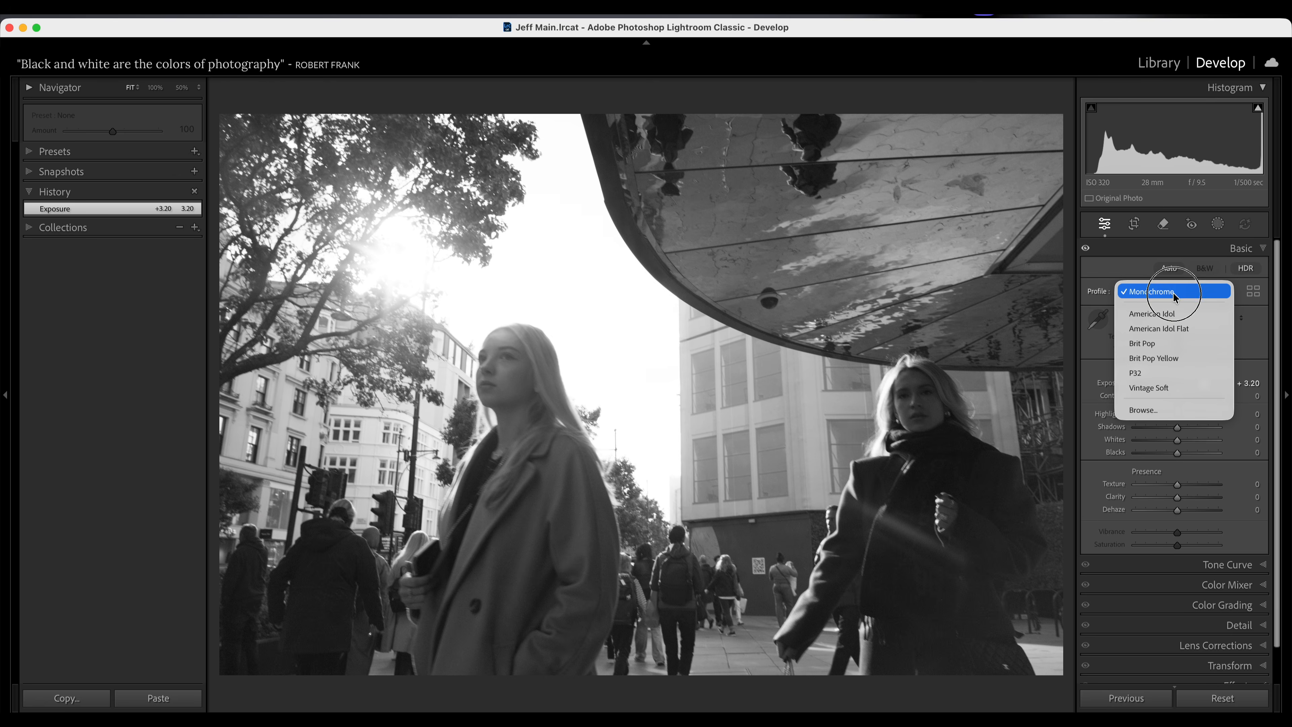
pyautogui.click(1165, 371)
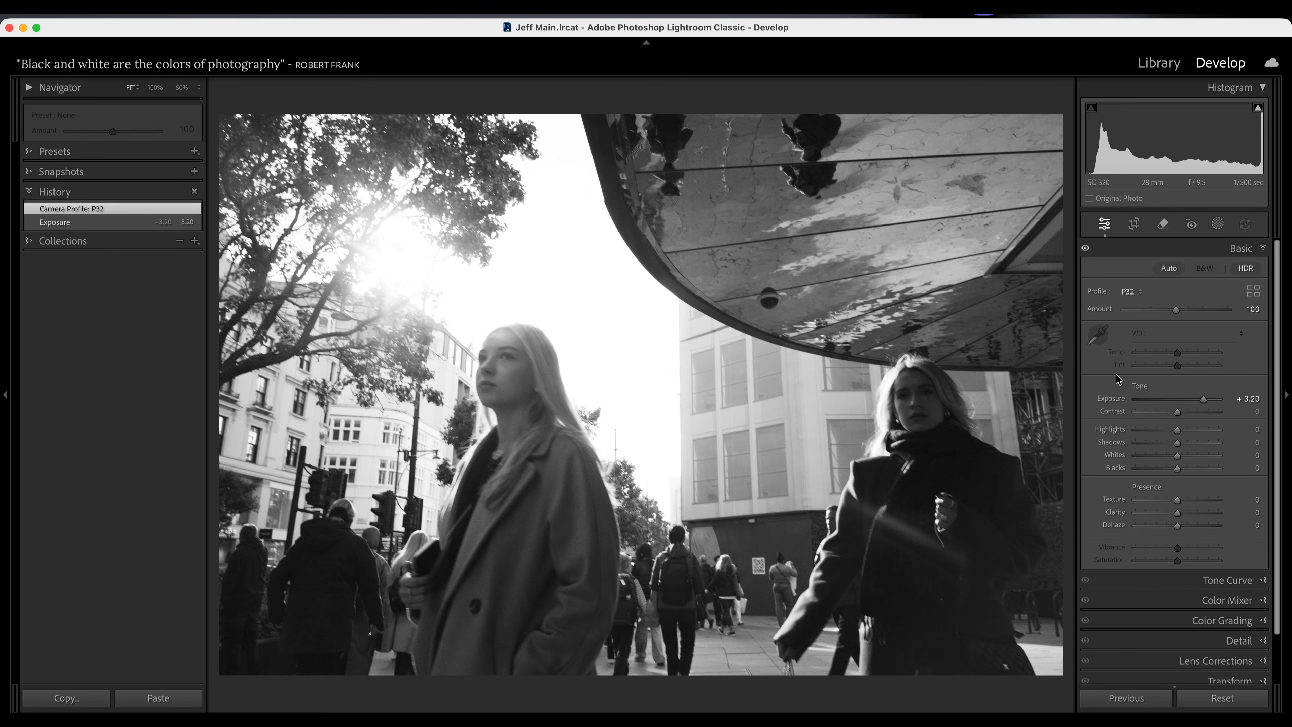
# - Show highlight clipping and recover the bright sky by setting Highlights to -62, checking the clouds at 100%
pyautogui.click(1258, 109)
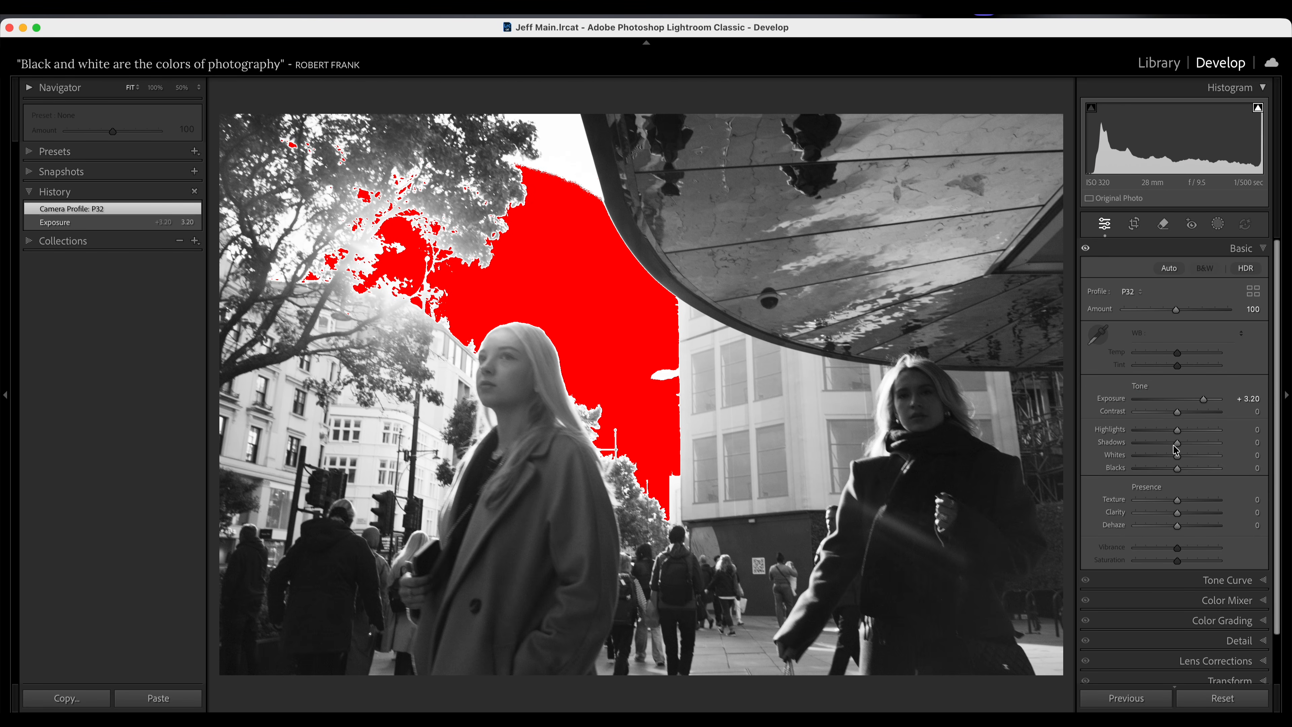
pyautogui.moveTo(1178, 433); pyautogui.dragTo(1153, 430)
pyautogui.click(568, 289)
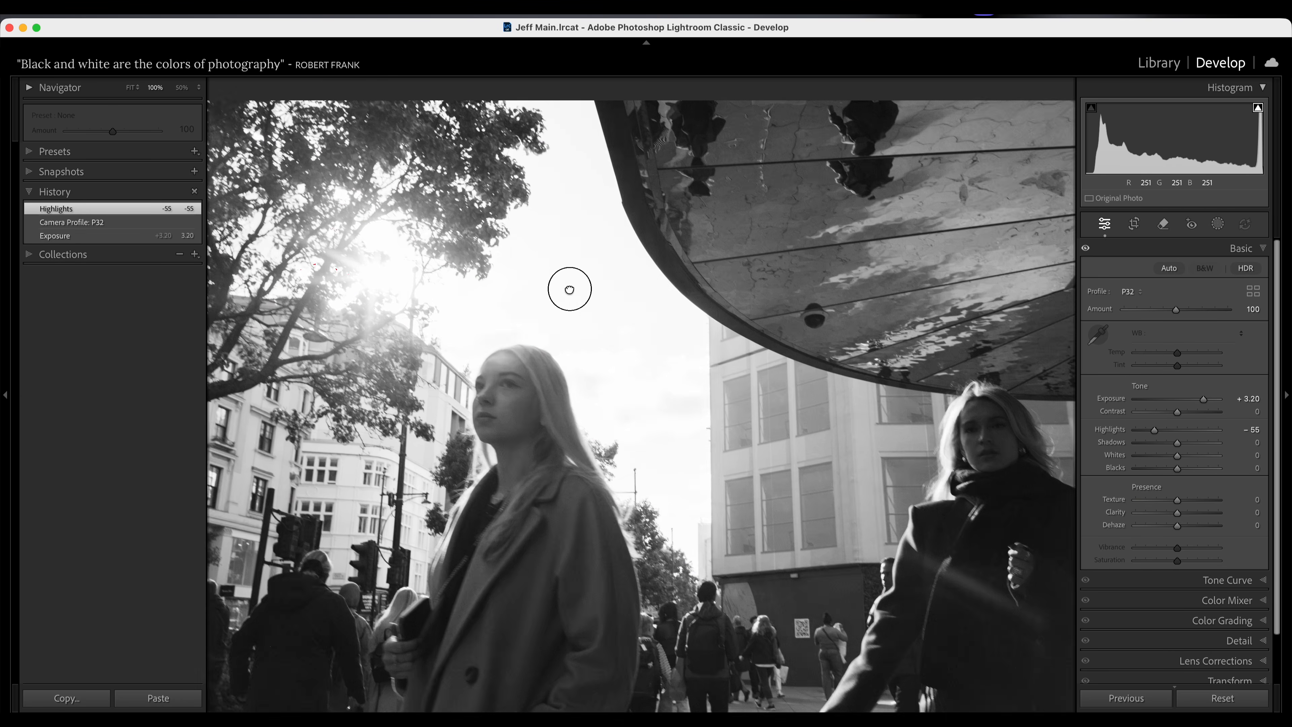
pyautogui.moveTo(634, 423); pyautogui.dragTo(681, 310)
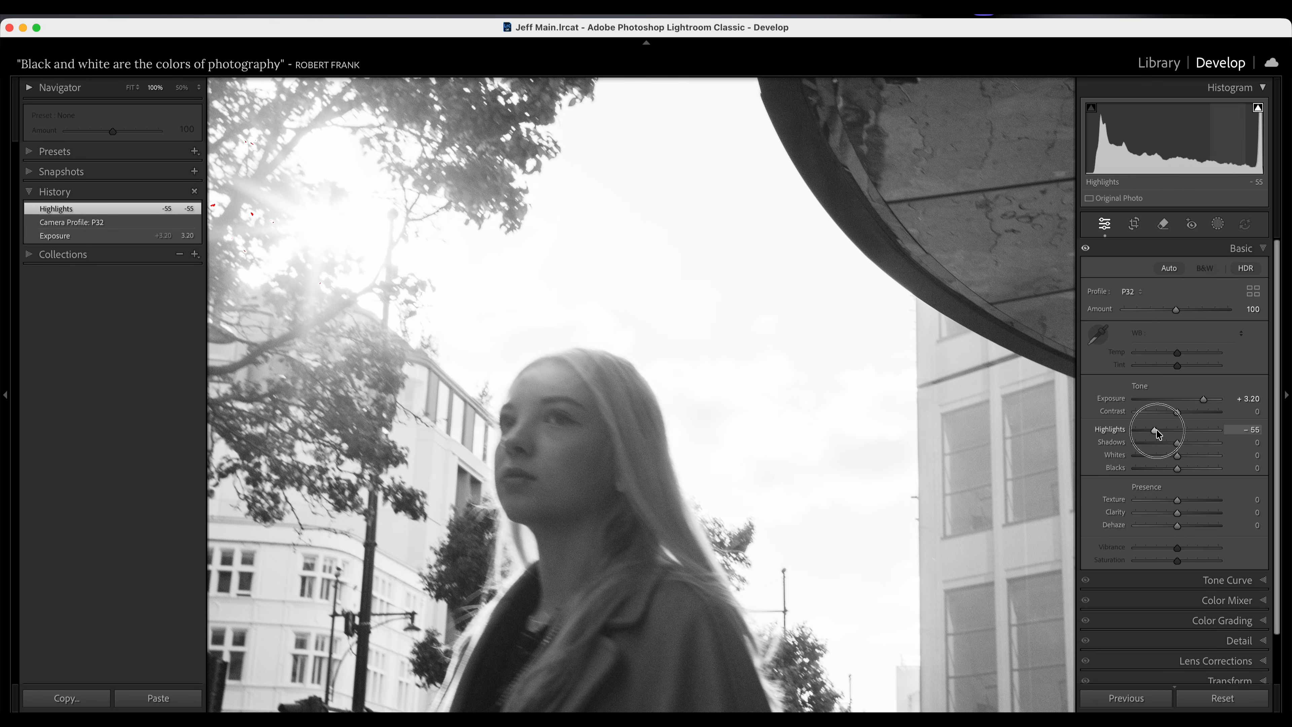
pyautogui.moveTo(1155, 428); pyautogui.dragTo(1167, 429)
pyautogui.moveTo(1167, 429); pyautogui.dragTo(1149, 429)
# - Set the street photo's Sharpening Amount to 0
pyautogui.click(1170, 640)
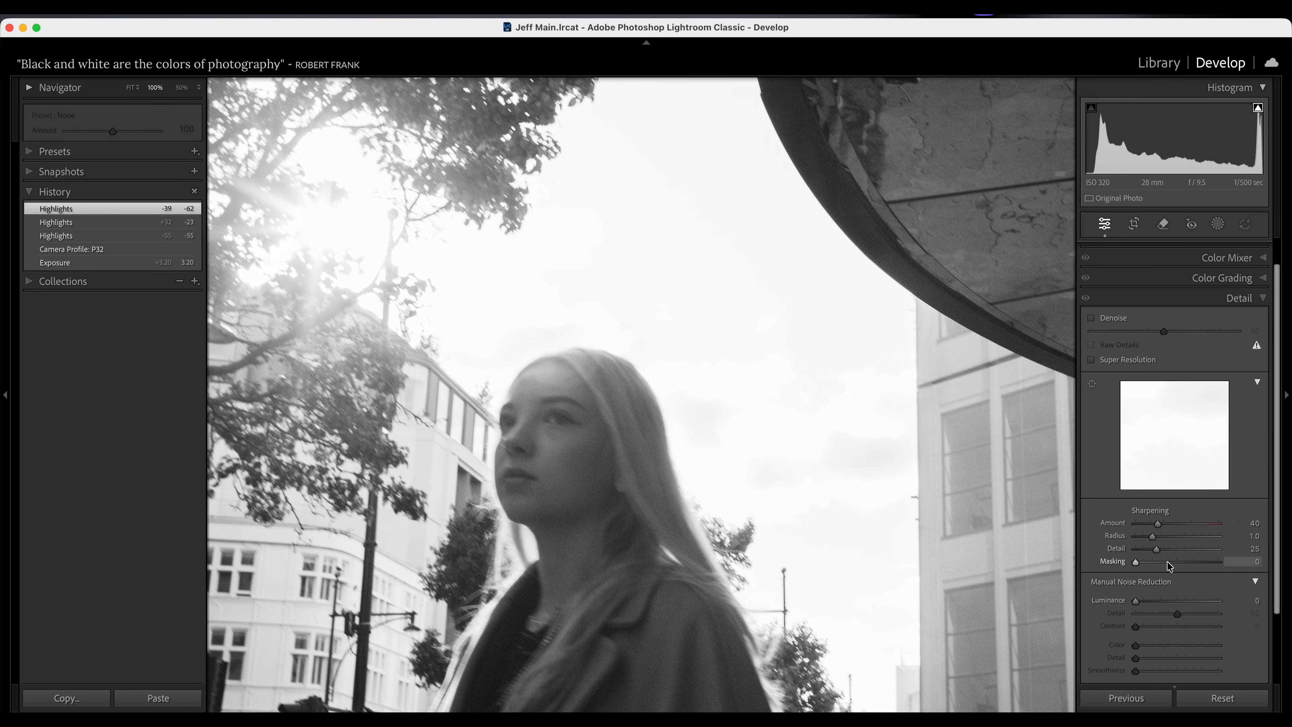
pyautogui.moveTo(1157, 523); pyautogui.dragTo(1083, 524)
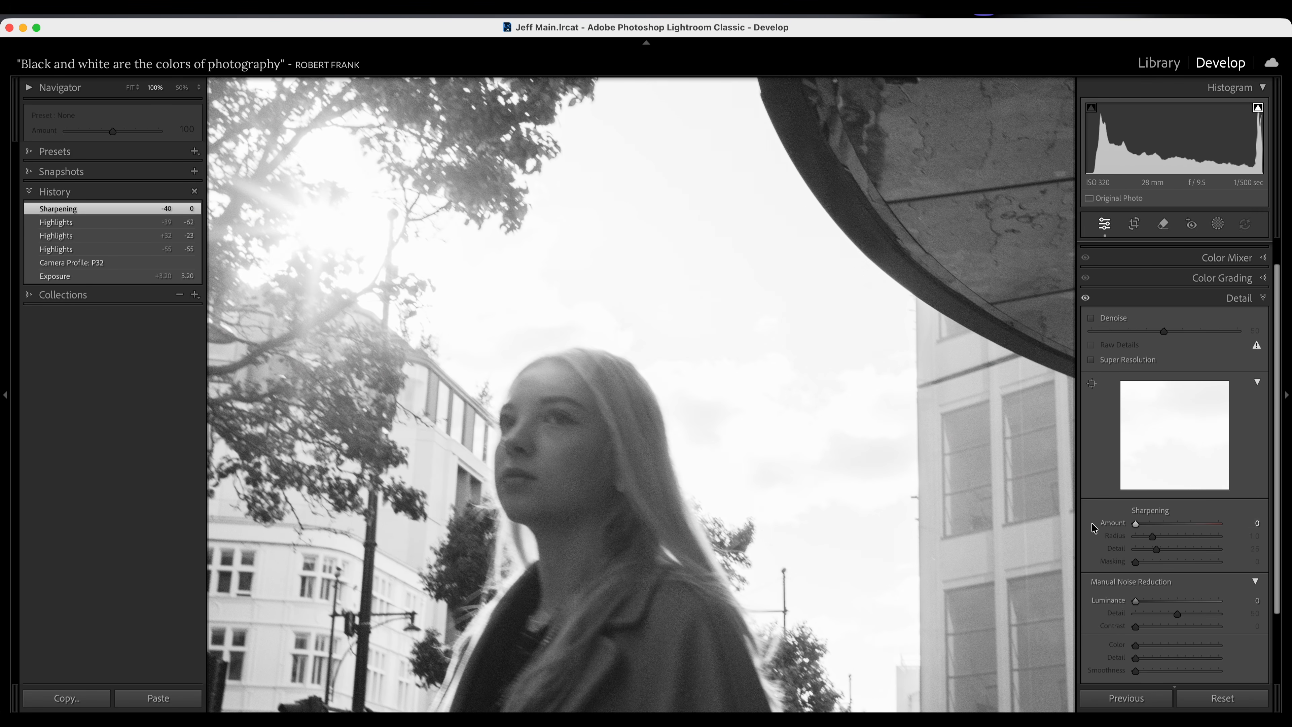
pyautogui.click(651, 456)
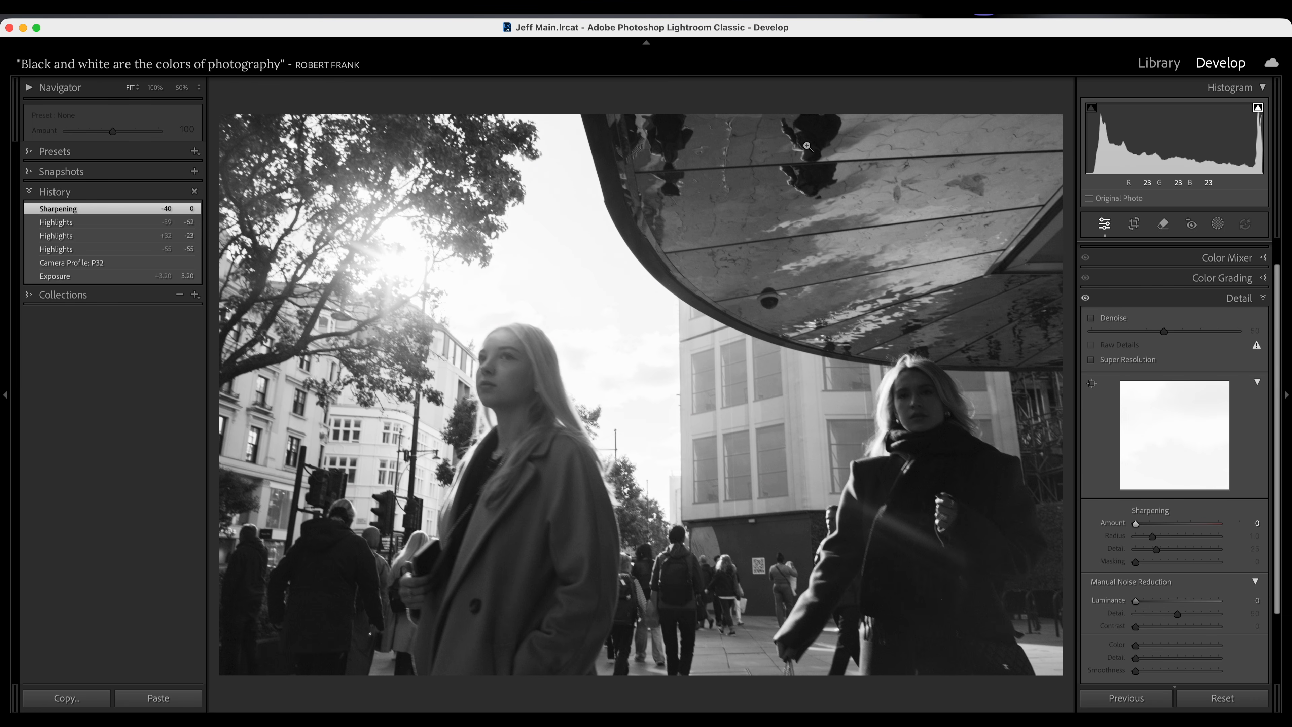
# - Show shadow clipping and deepen the street photo's darkest tones by setting Blacks to -46
pyautogui.scroll(2, 1213, 292)
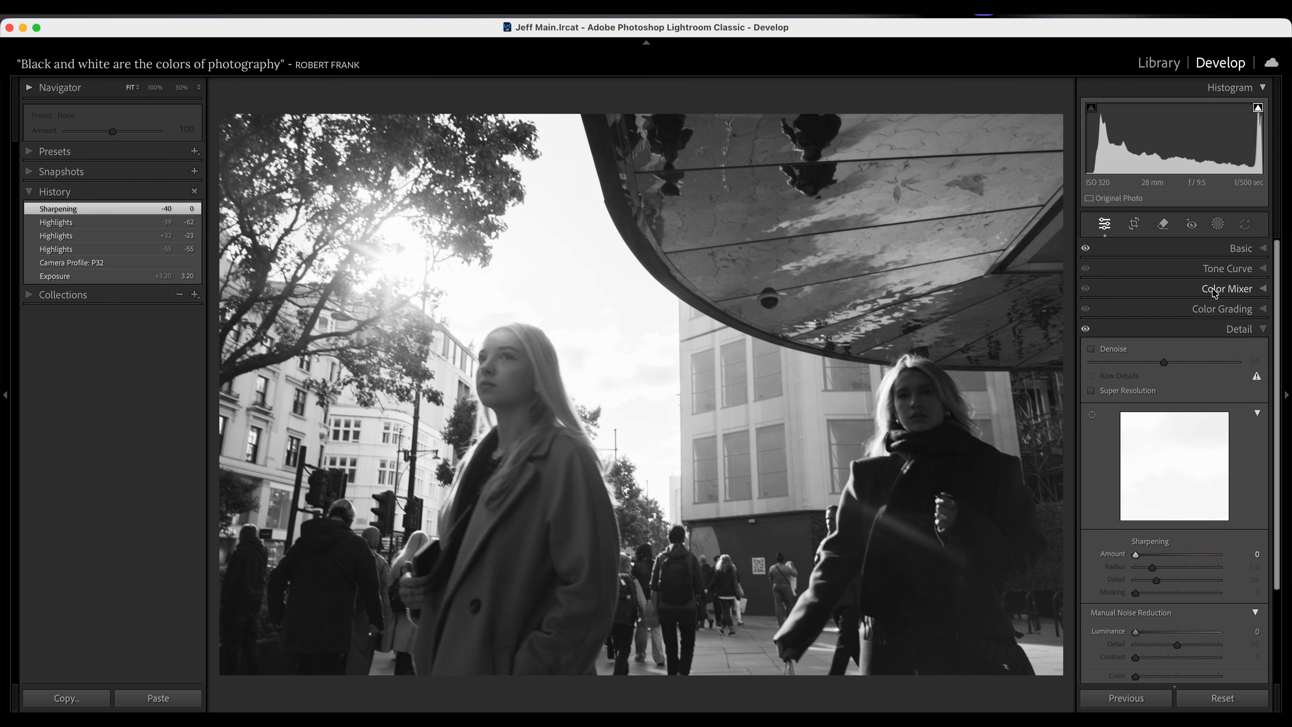
pyautogui.click(1240, 249)
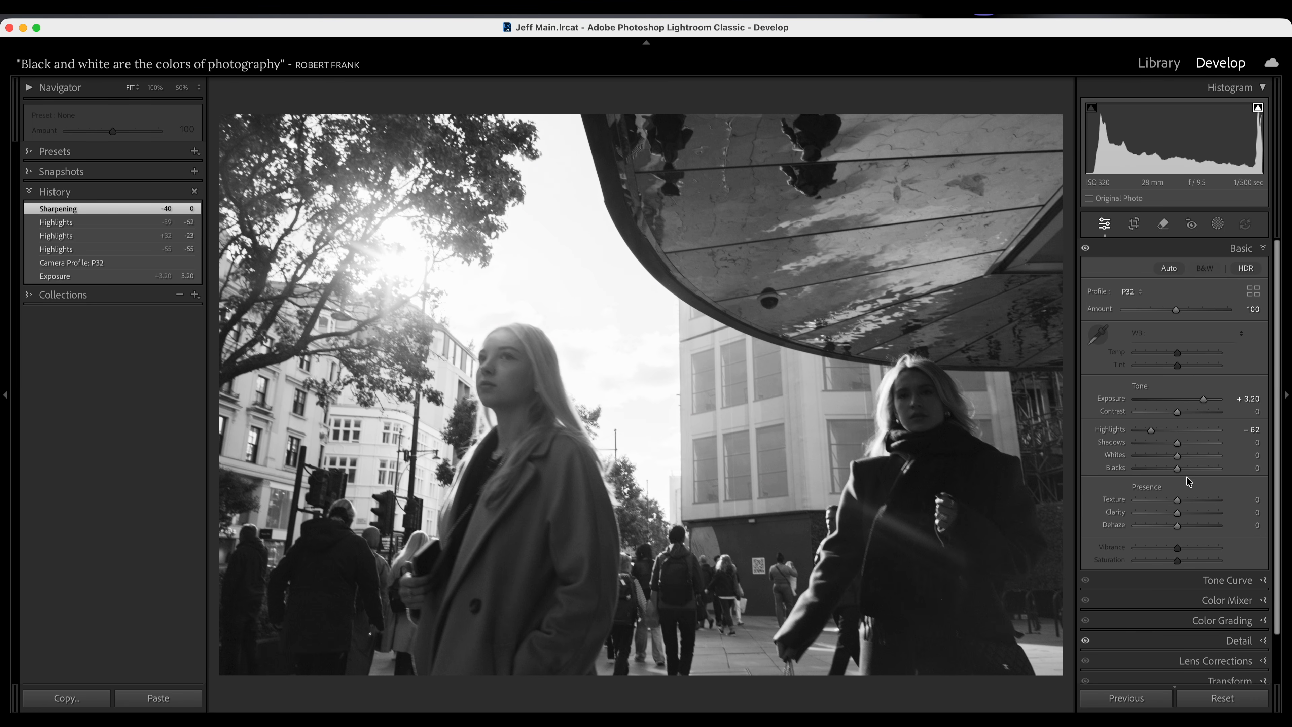
pyautogui.click(1178, 469)
pyautogui.press('alt')
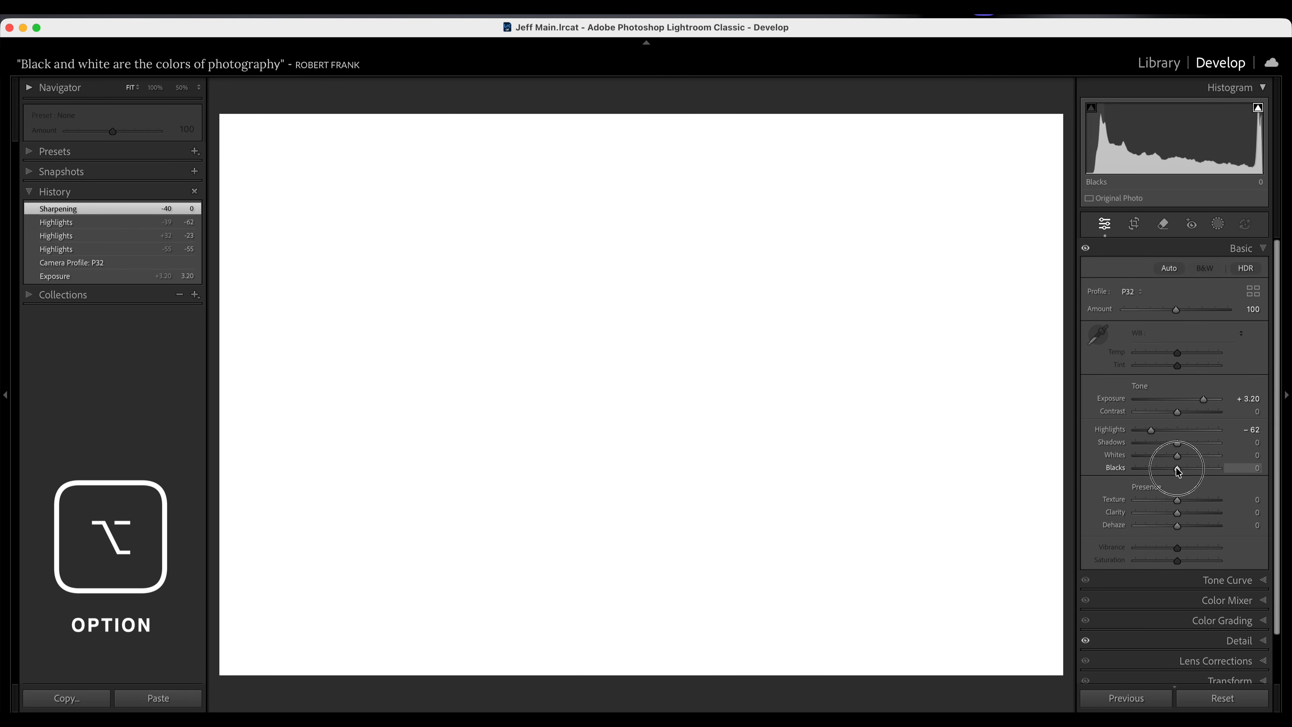
pyautogui.moveTo(1178, 468); pyautogui.dragTo(1151, 470)
pyautogui.click(1091, 109)
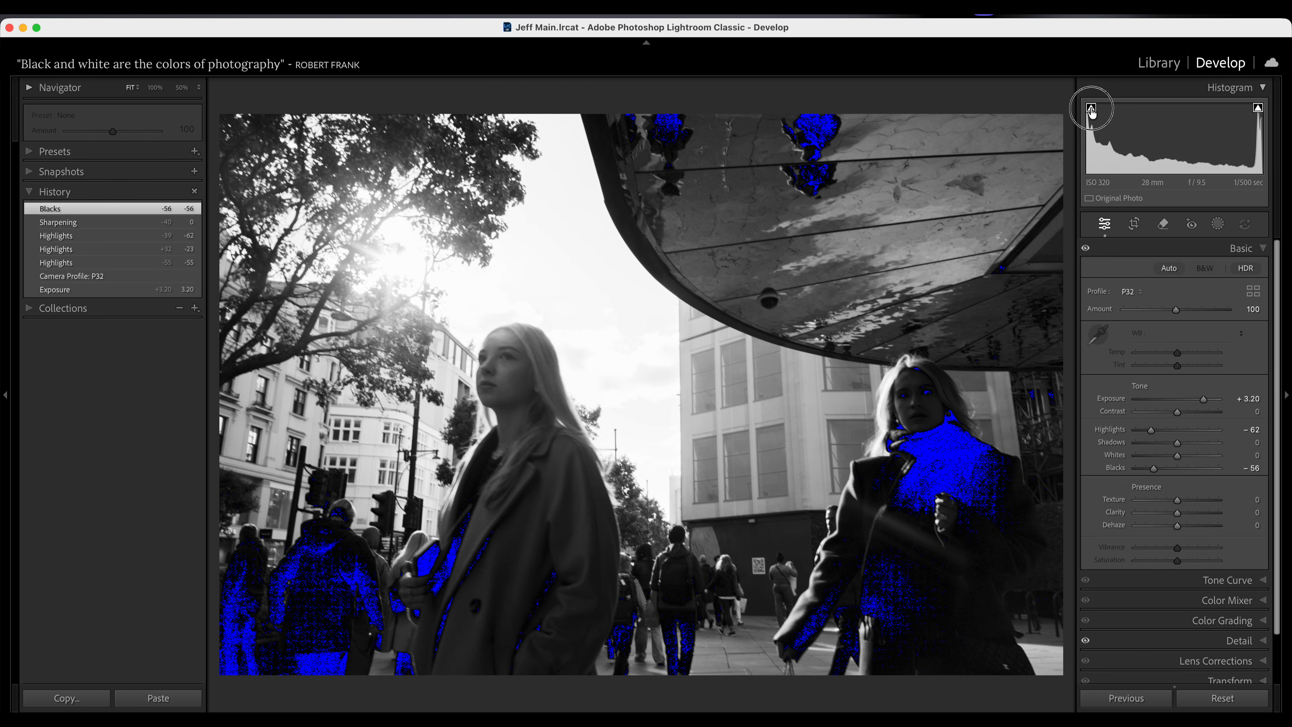
pyautogui.click(1154, 471)
pyautogui.moveTo(1154, 472); pyautogui.dragTo(1159, 475)
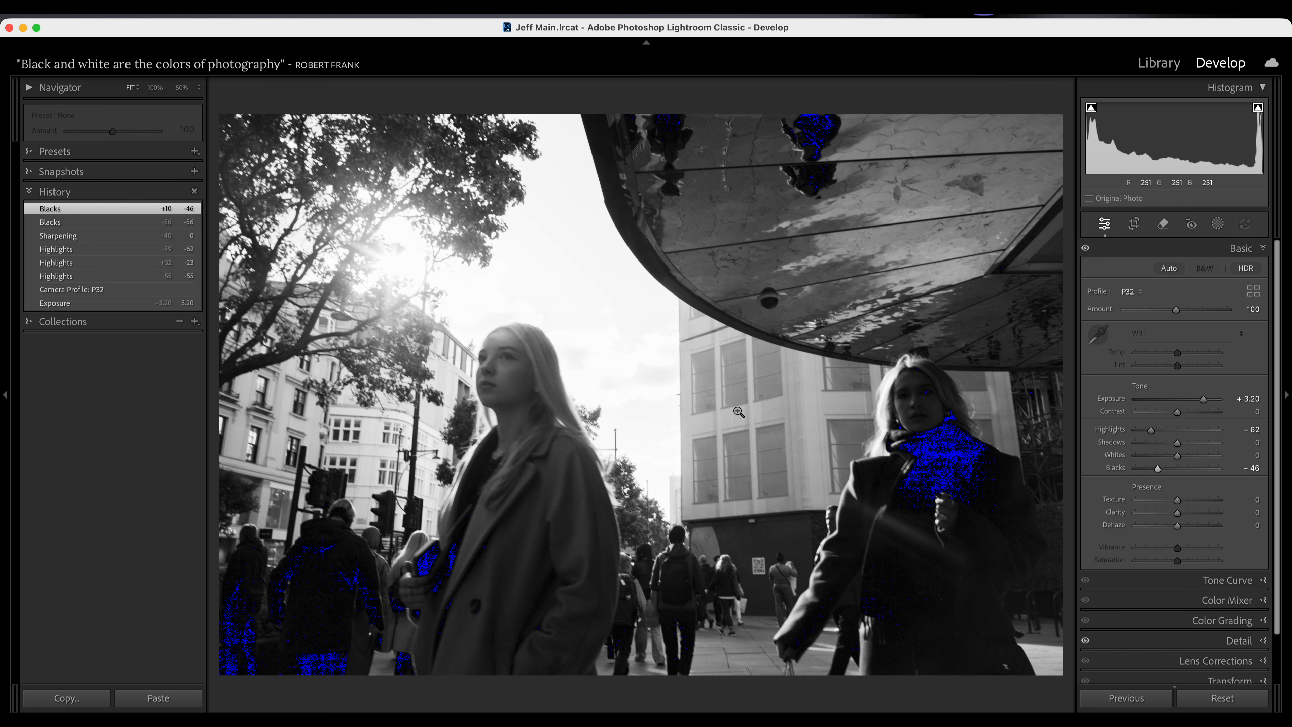
# - Lighten the street photo's midtones with a custom tone curve point at about input 104, output 138, checking shadow clipping
pyautogui.click(1091, 108)
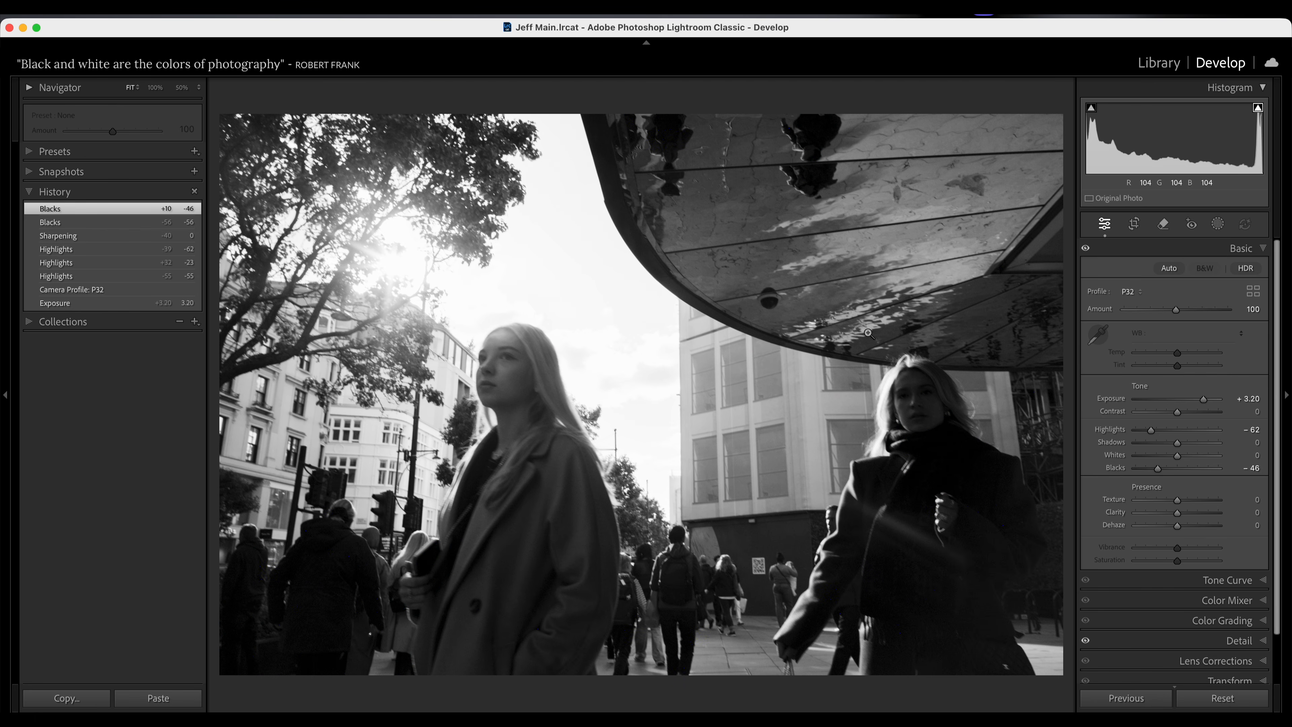
pyautogui.click(1224, 580)
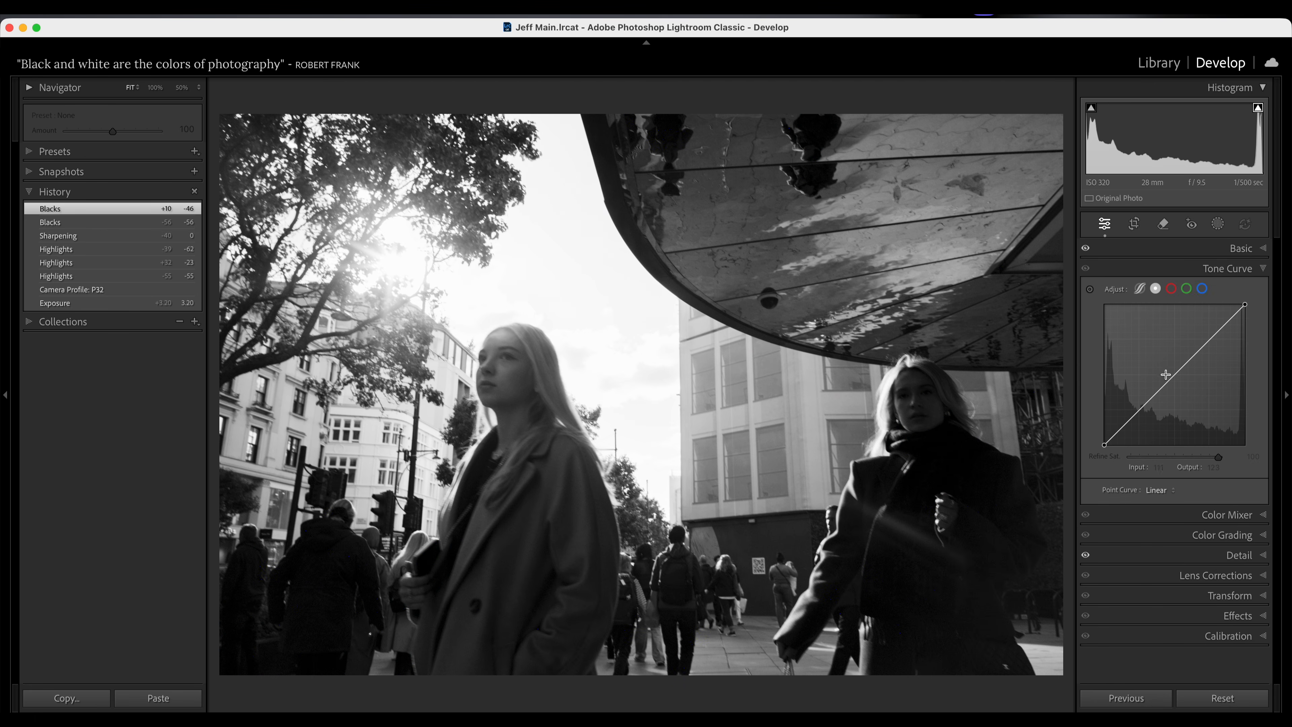
pyautogui.moveTo(1168, 378); pyautogui.dragTo(1165, 372)
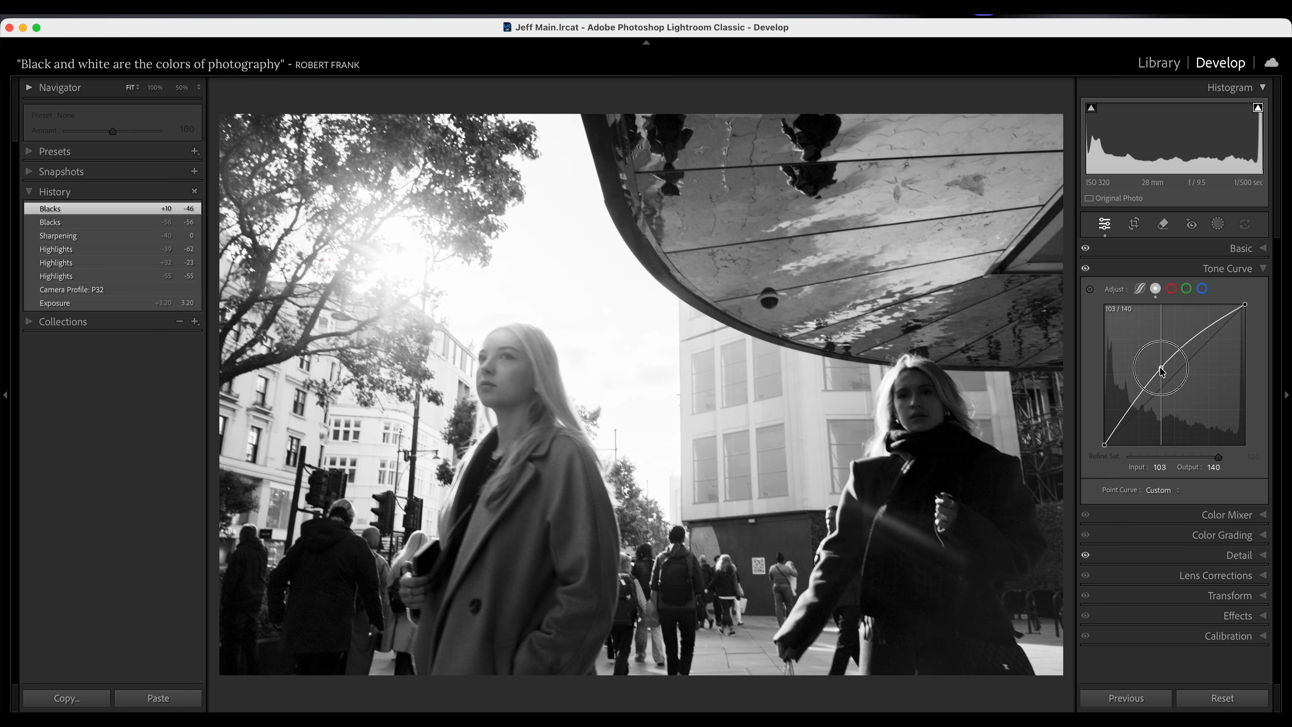
pyautogui.moveTo(1160, 366); pyautogui.dragTo(1161, 369)
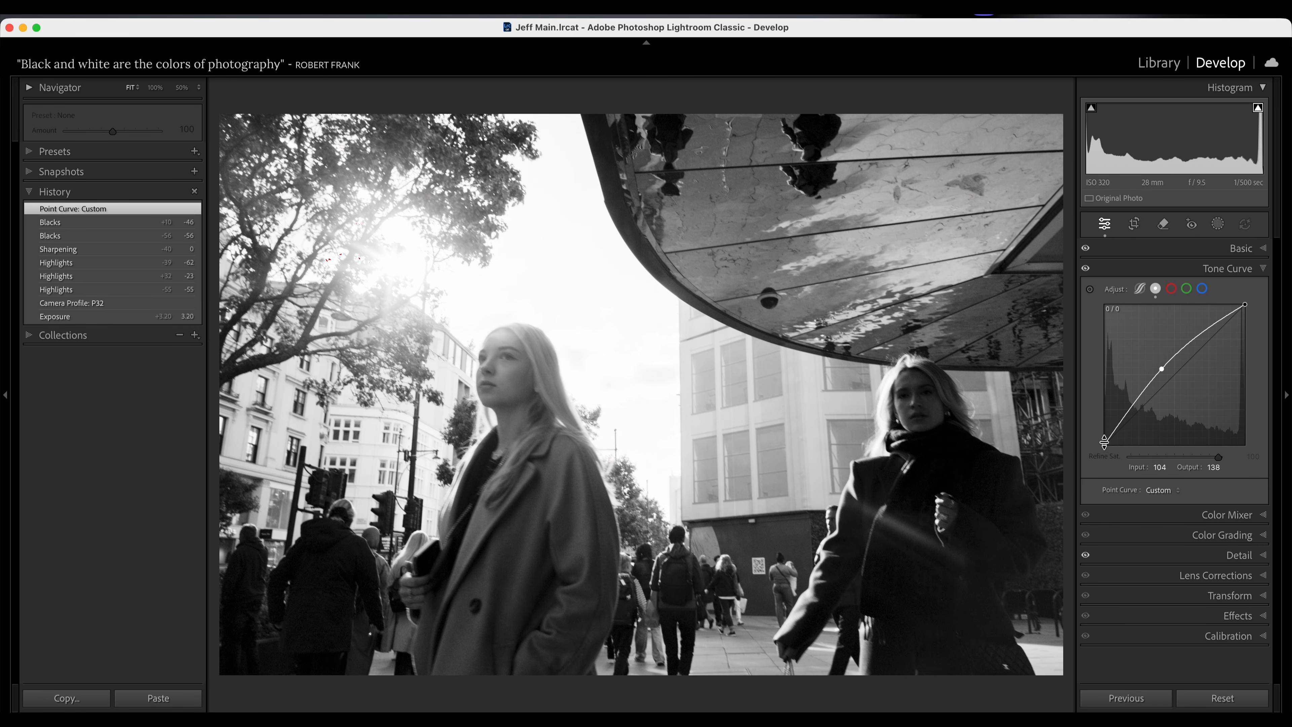
pyautogui.click(1091, 108)
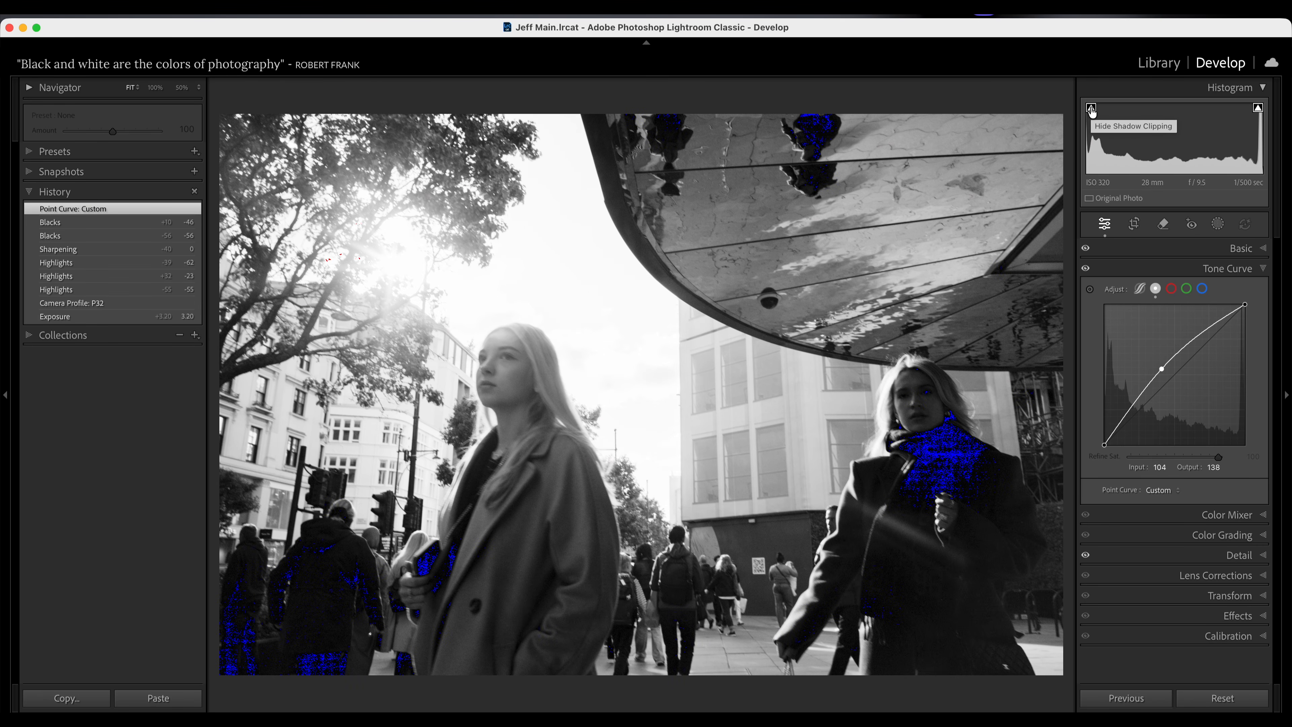
pyautogui.click(1091, 108)
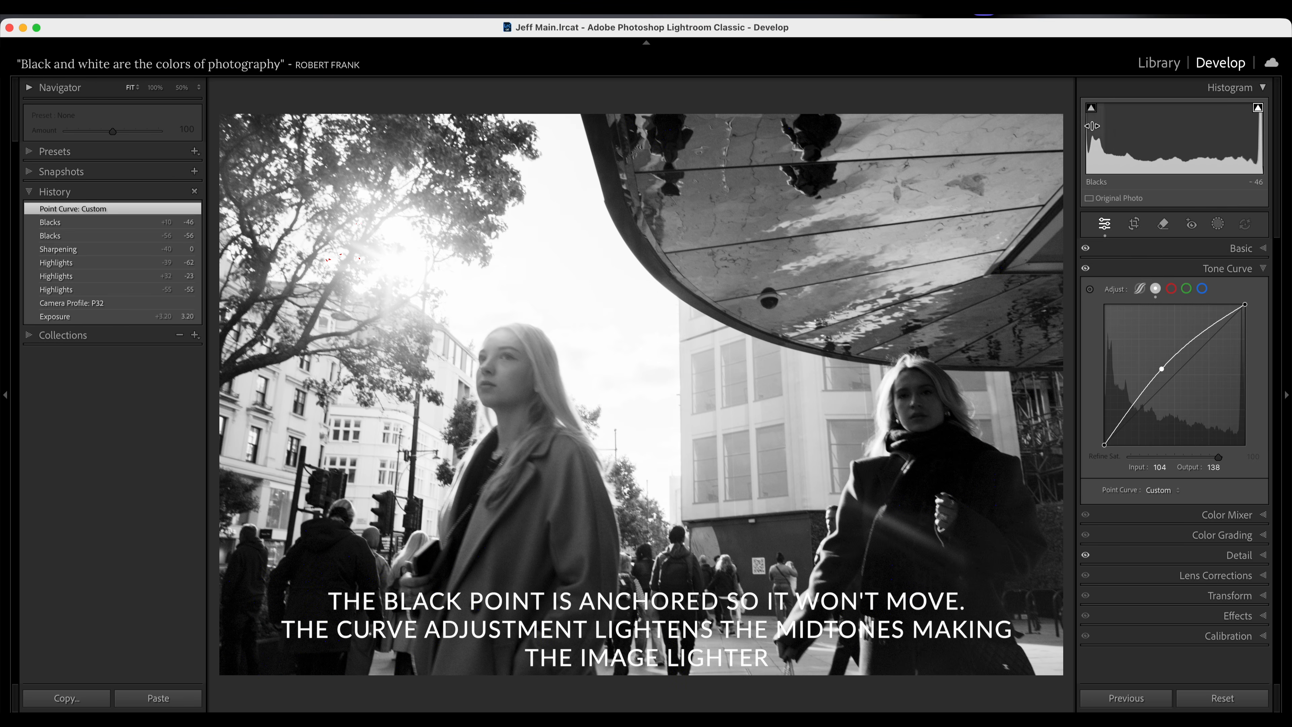
pyautogui.moveTo(1162, 372)
pyautogui.mouseDown()
pyautogui.moveTo(1161, 387)
pyautogui.moveTo(1162, 371)
pyautogui.mouseUp()
# - Compare the curve with raising Exposure to +3.95 while showing shadow clipping, and settle on an Exposure of +3.15
pyautogui.click(1239, 250)
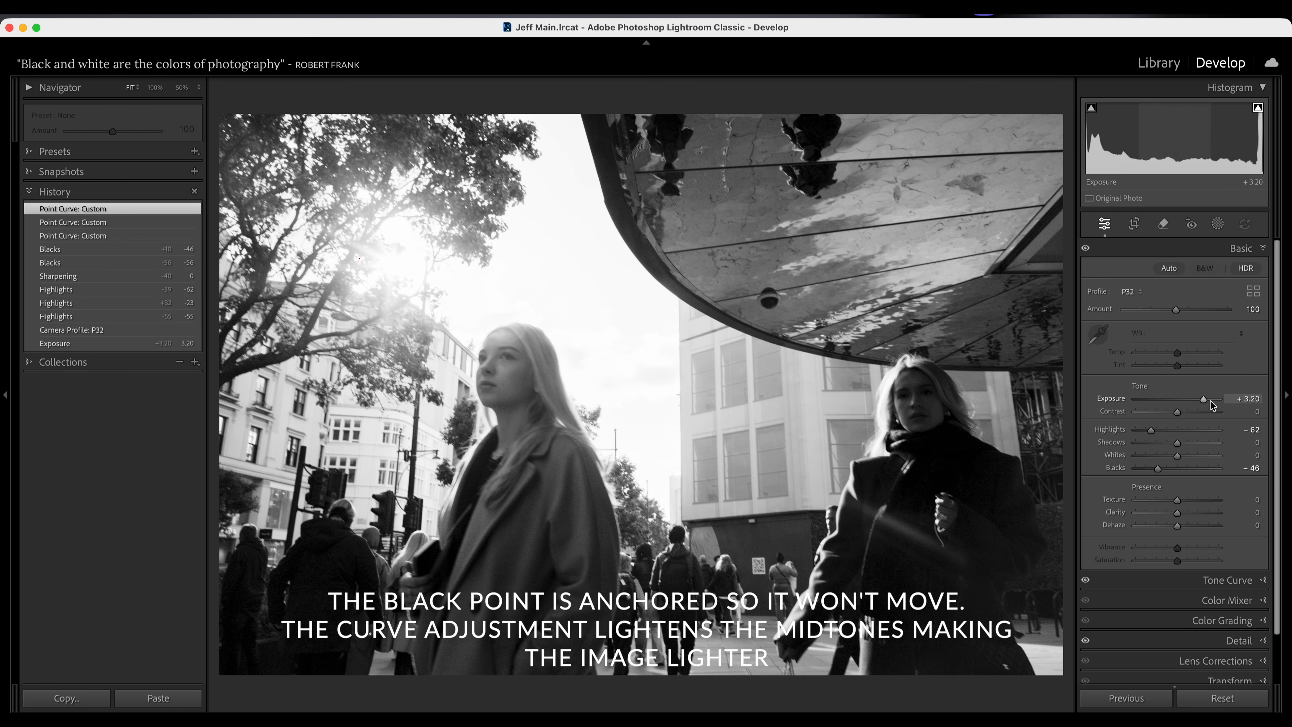
pyautogui.click(1091, 107)
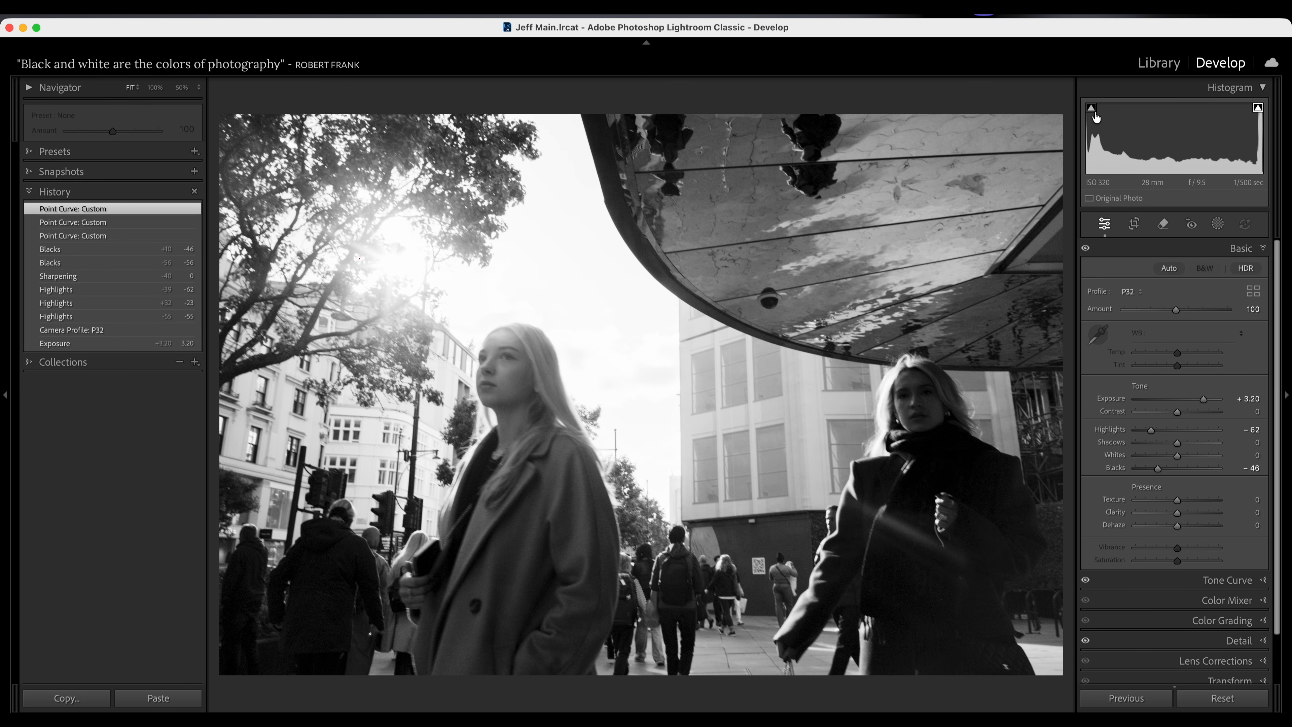
pyautogui.moveTo(1202, 400); pyautogui.dragTo(1208, 400)
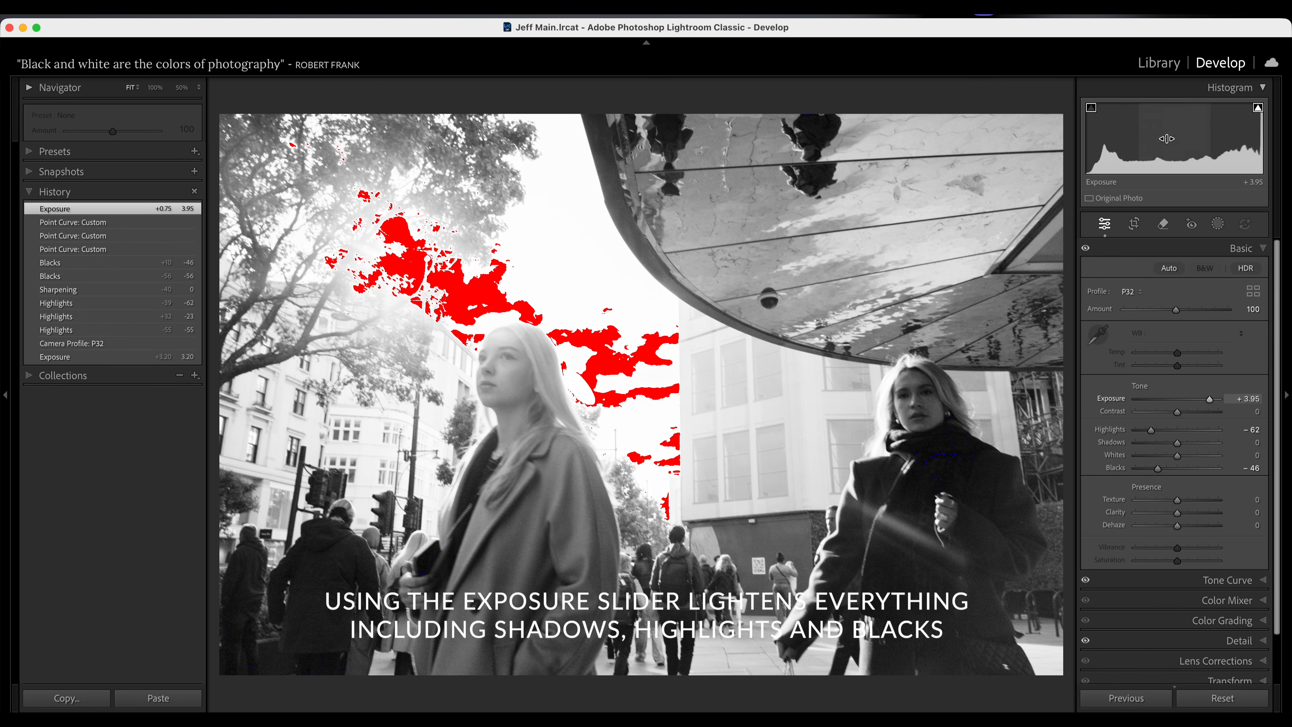
pyautogui.moveTo(1209, 400); pyautogui.dragTo(1203, 404)
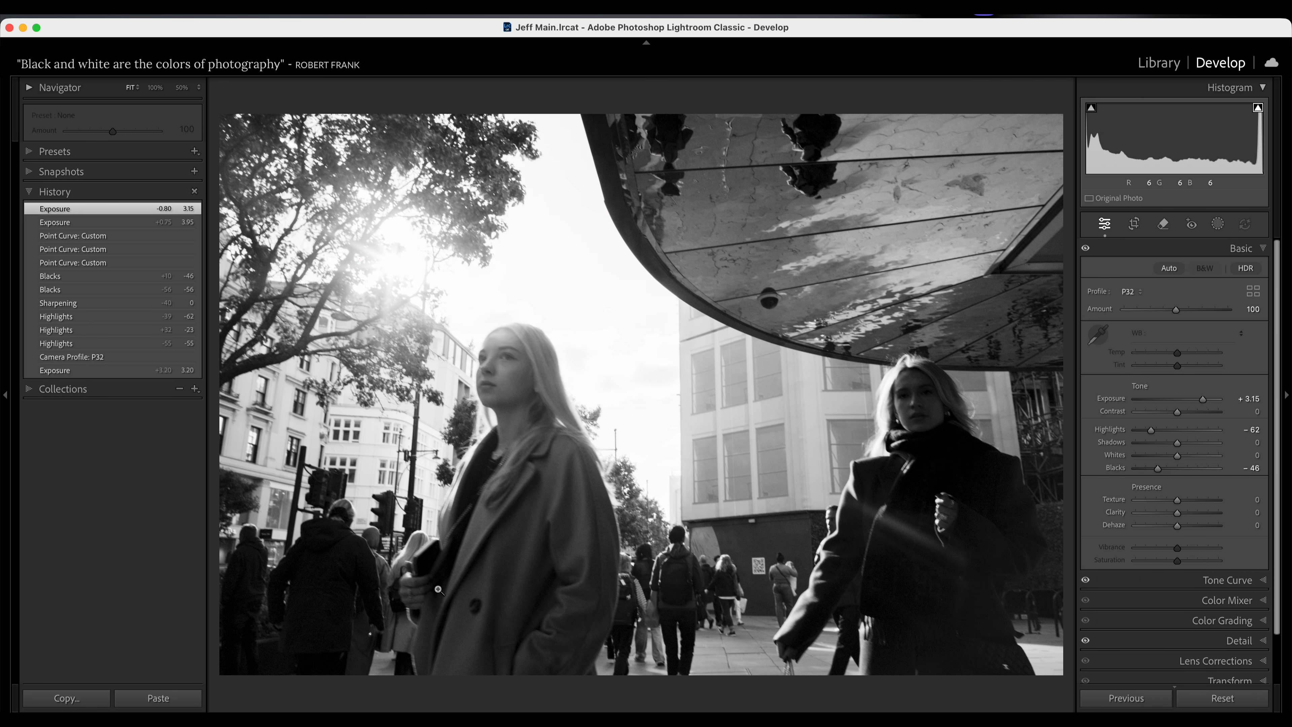
# - Create a brush mask at 100% view and paint it over the face and scarf of the woman in the dark coat
pyautogui.press('k')
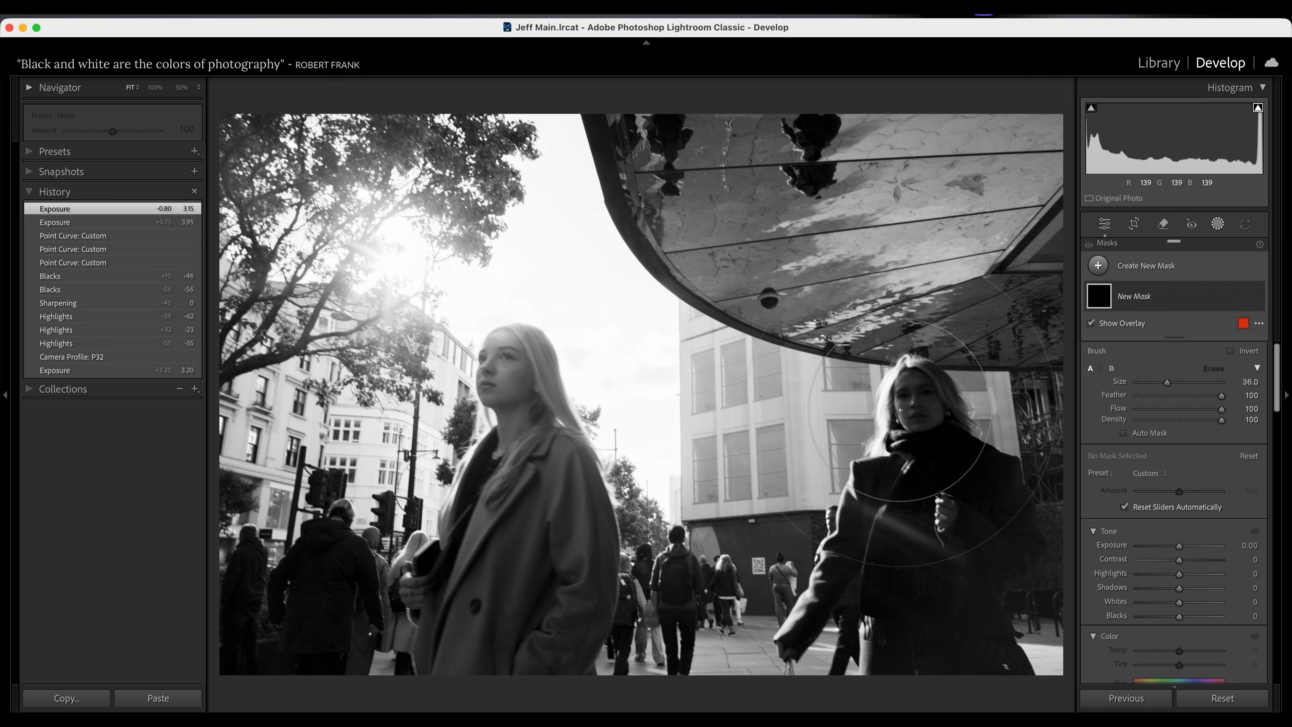
pyautogui.click(156, 88)
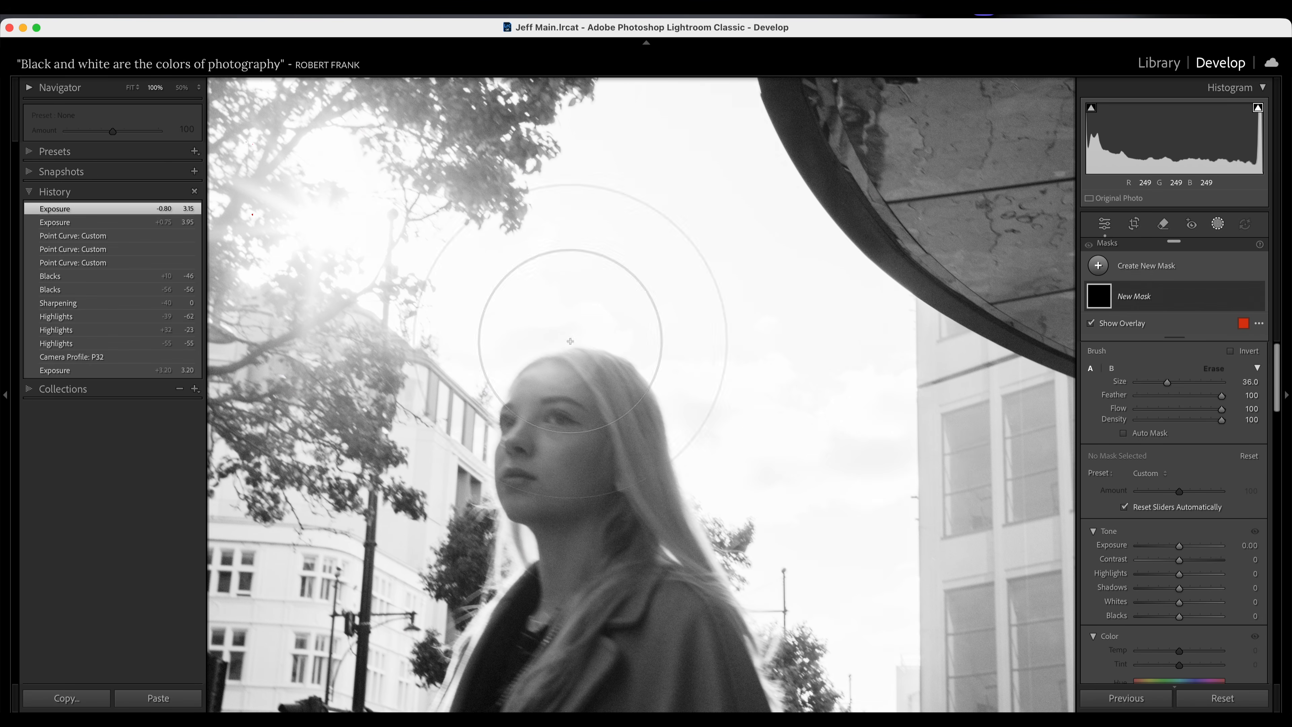
pyautogui.moveTo(779, 360)
pyautogui.mouseDown()
pyautogui.moveTo(647, 362)
pyautogui.moveTo(326, 300)
pyautogui.mouseUp()
pyautogui.moveTo(667, 367); pyautogui.dragTo(259, 289)
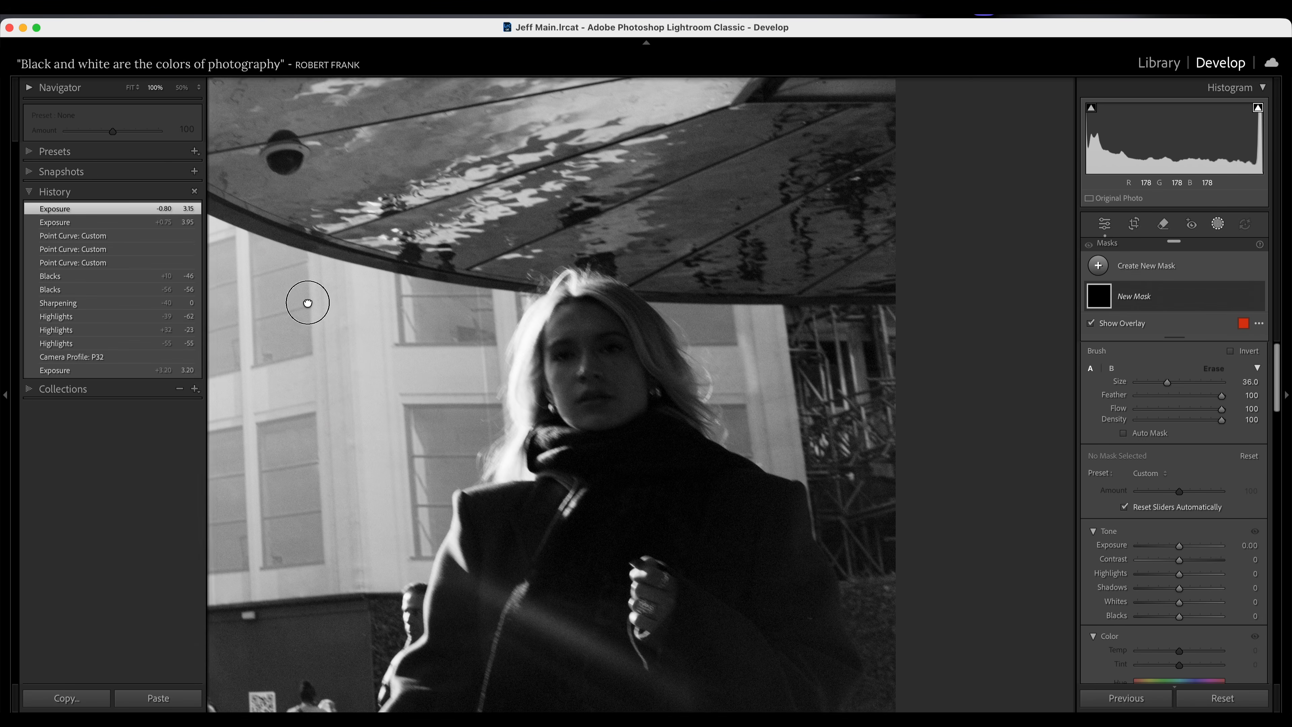
pyautogui.scroll(-6, 606, 475)
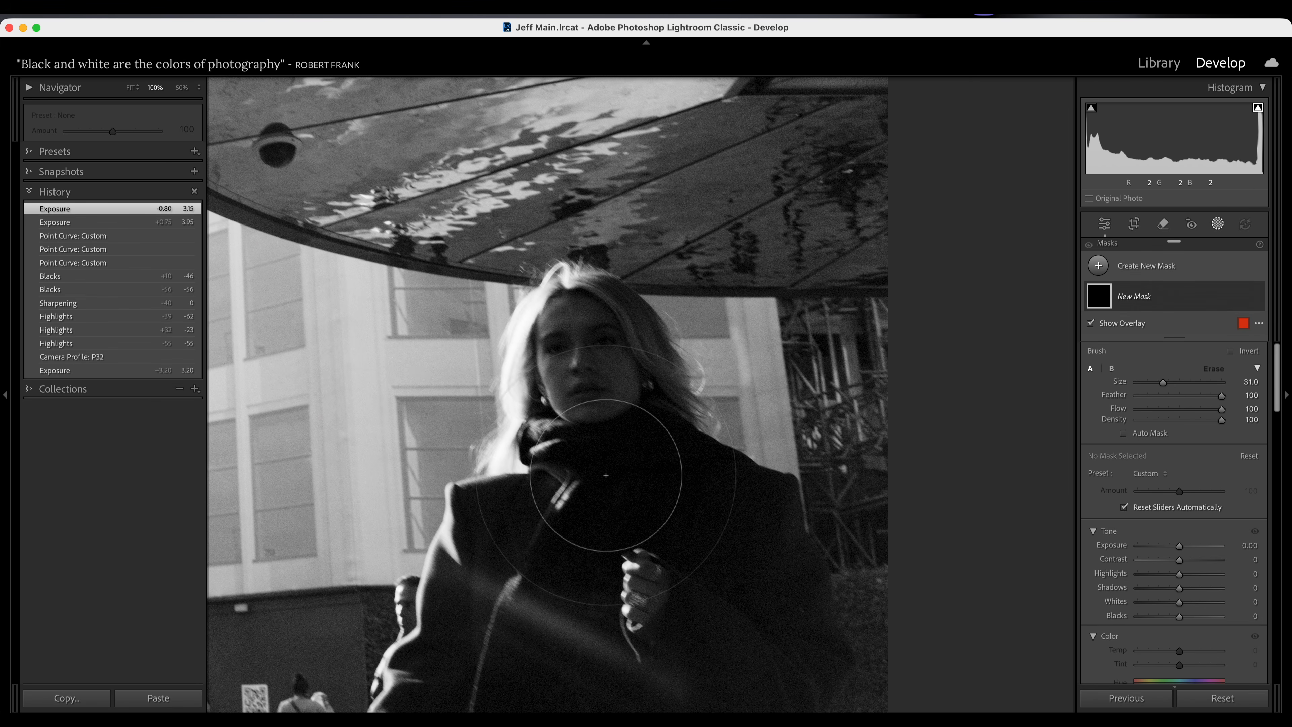
pyautogui.moveTo(575, 348)
pyautogui.mouseDown()
pyautogui.moveTo(588, 397)
pyautogui.moveTo(578, 346)
pyautogui.moveTo(590, 422)
pyautogui.mouseUp()
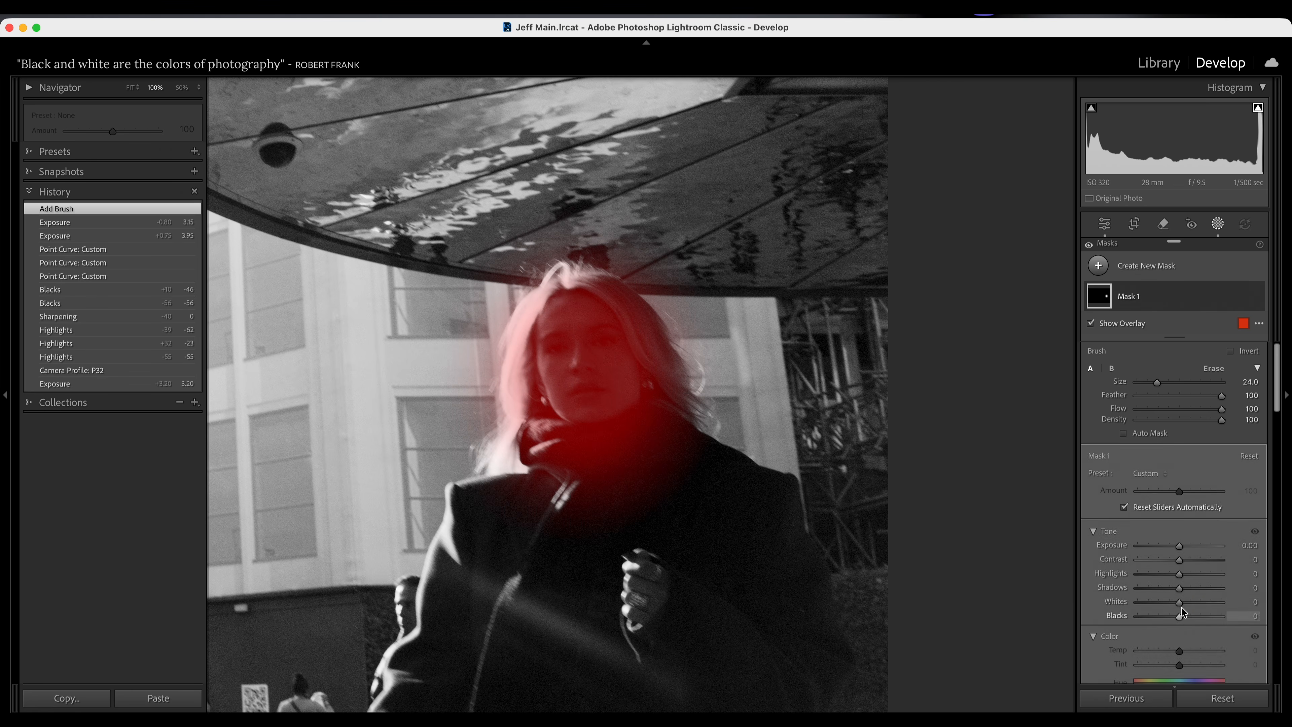
# - Hide the overlay, brighten Mask 1 with a curve point at input 78, output 124, and set its Clarity to 14
pyautogui.scroll(-6, 1190, 578)
pyautogui.scroll(-5, 1190, 578)
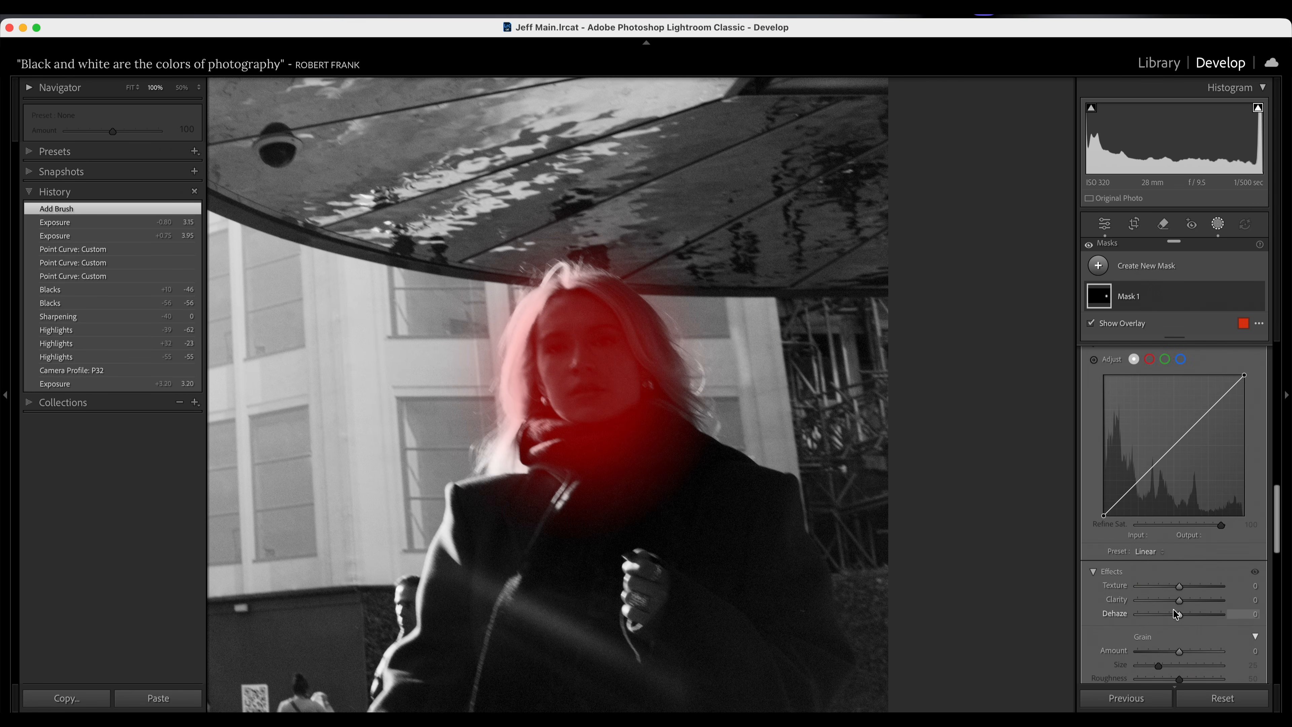
pyautogui.press('o')
pyautogui.moveTo(1155, 465); pyautogui.dragTo(1145, 447)
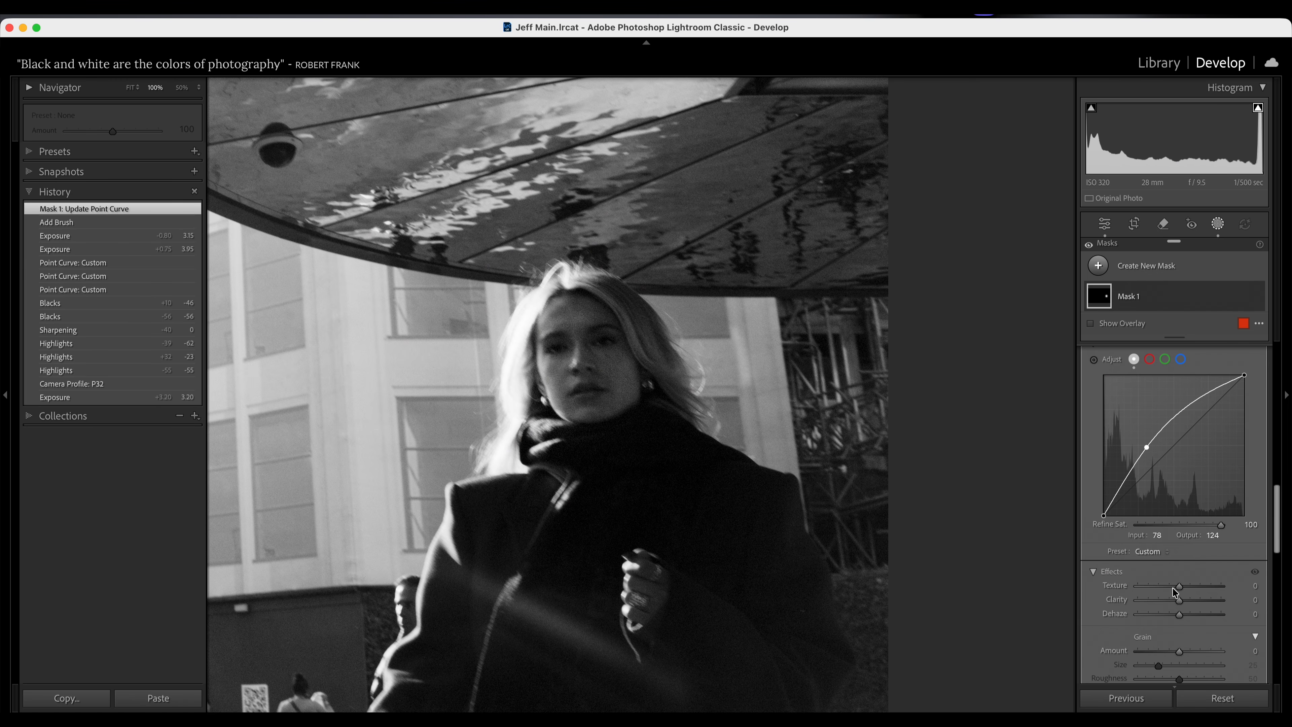
pyautogui.moveTo(1180, 598); pyautogui.dragTo(1185, 603)
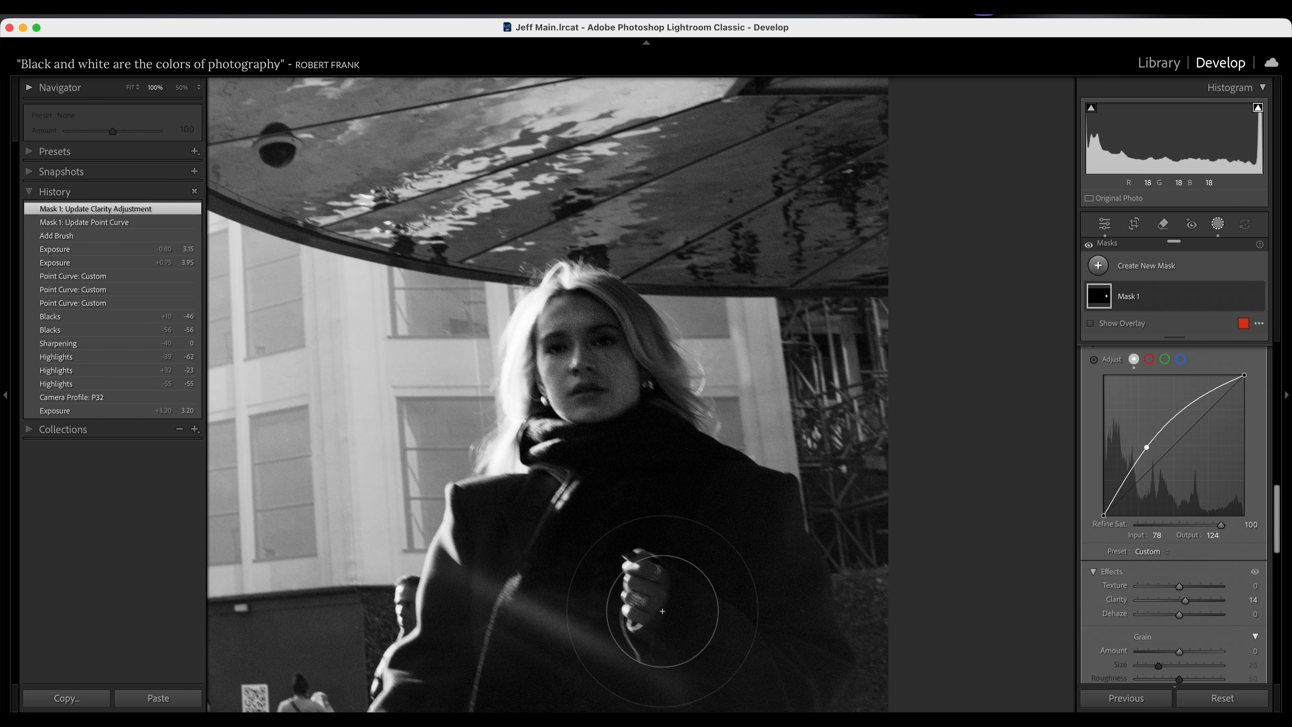
# - Extend Mask 1 over the raised hand of the woman in the dark coat
pyautogui.moveTo(635, 596); pyautogui.dragTo(626, 598)
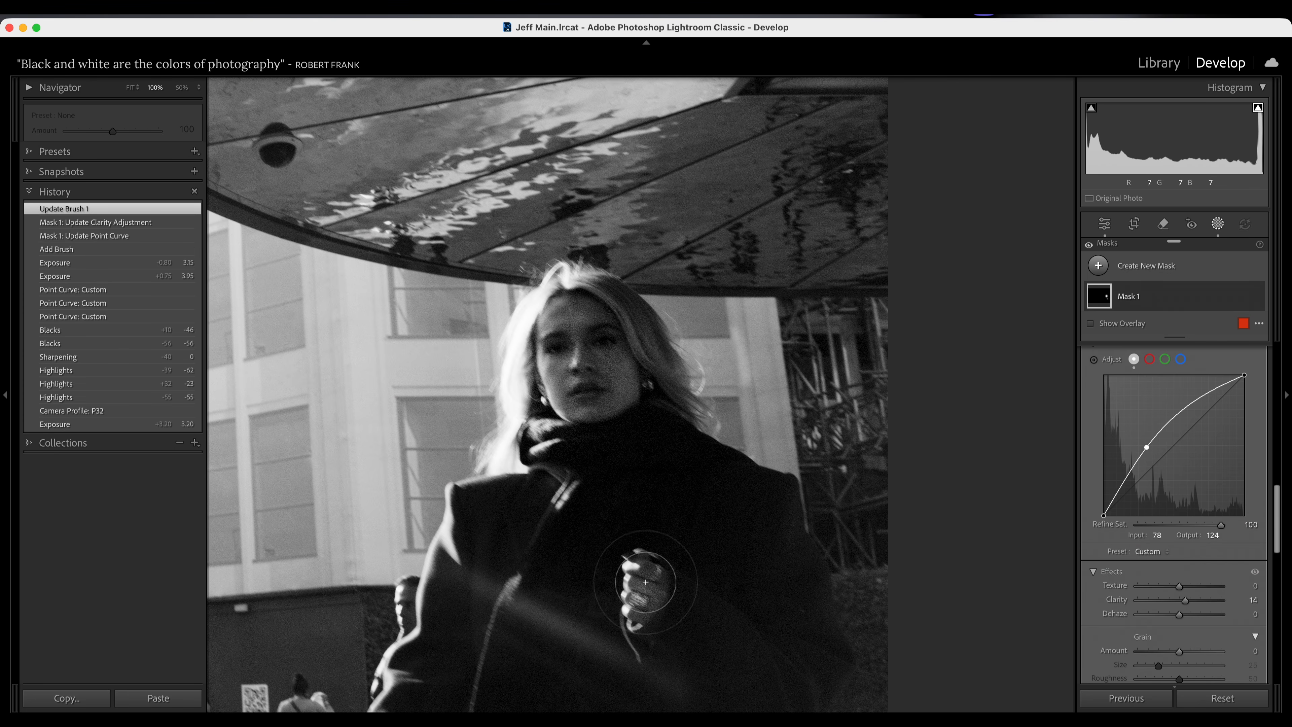
pyautogui.moveTo(694, 526); pyautogui.dragTo(979, 490)
pyautogui.moveTo(812, 510); pyautogui.dragTo(569, 572)
pyautogui.moveTo(631, 520); pyautogui.dragTo(654, 572)
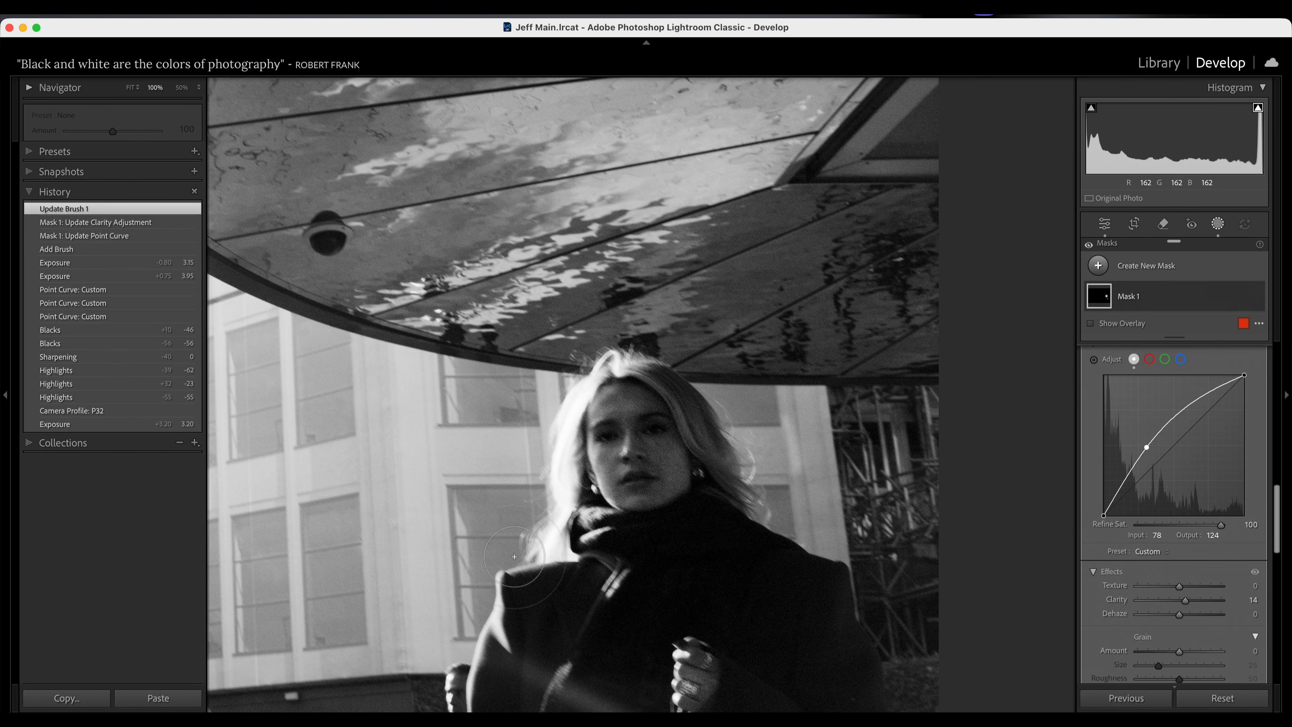
# - Create a second brush mask and paint the bright sunlit hair beside the dark-coated woman's face with brush size 6
pyautogui.scroll(-4, 705, 535)
pyautogui.scroll(1, 685, 547)
pyautogui.press('k')
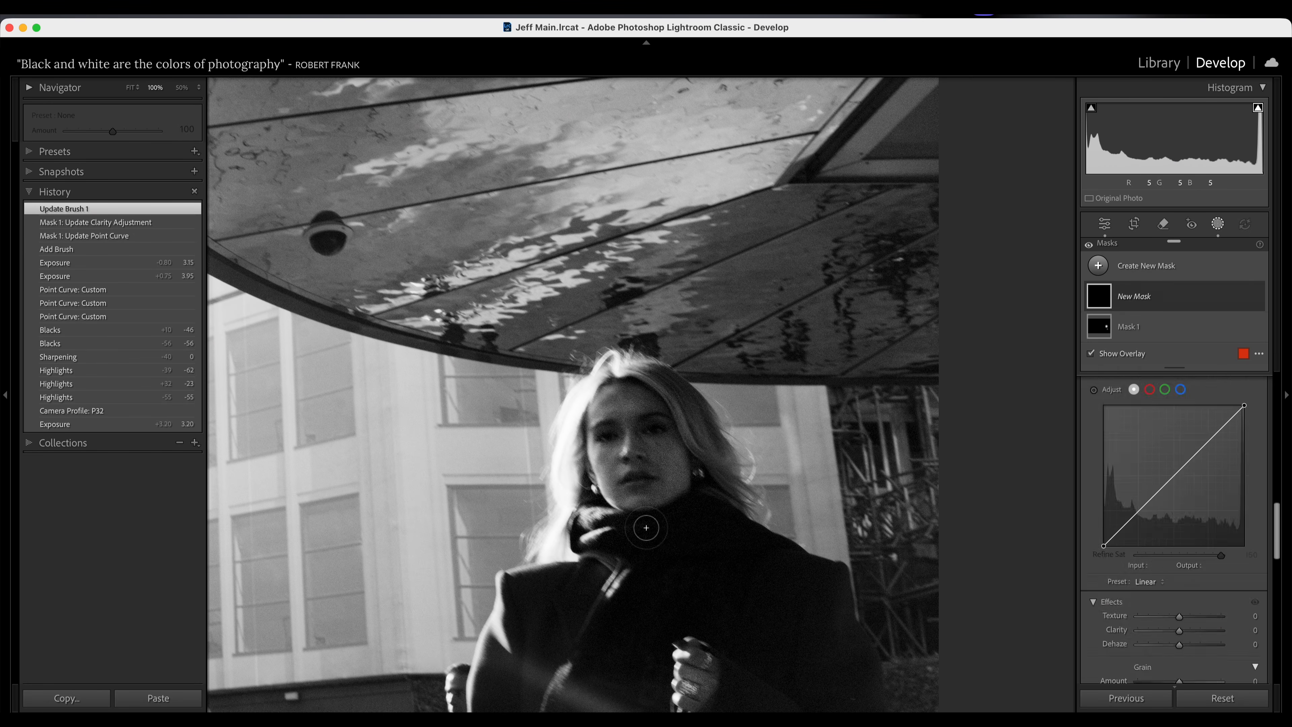
pyautogui.moveTo(617, 369)
pyautogui.mouseDown()
pyautogui.moveTo(571, 425)
pyautogui.moveTo(560, 562)
pyautogui.mouseUp()
pyautogui.scroll(5, 1226, 458)
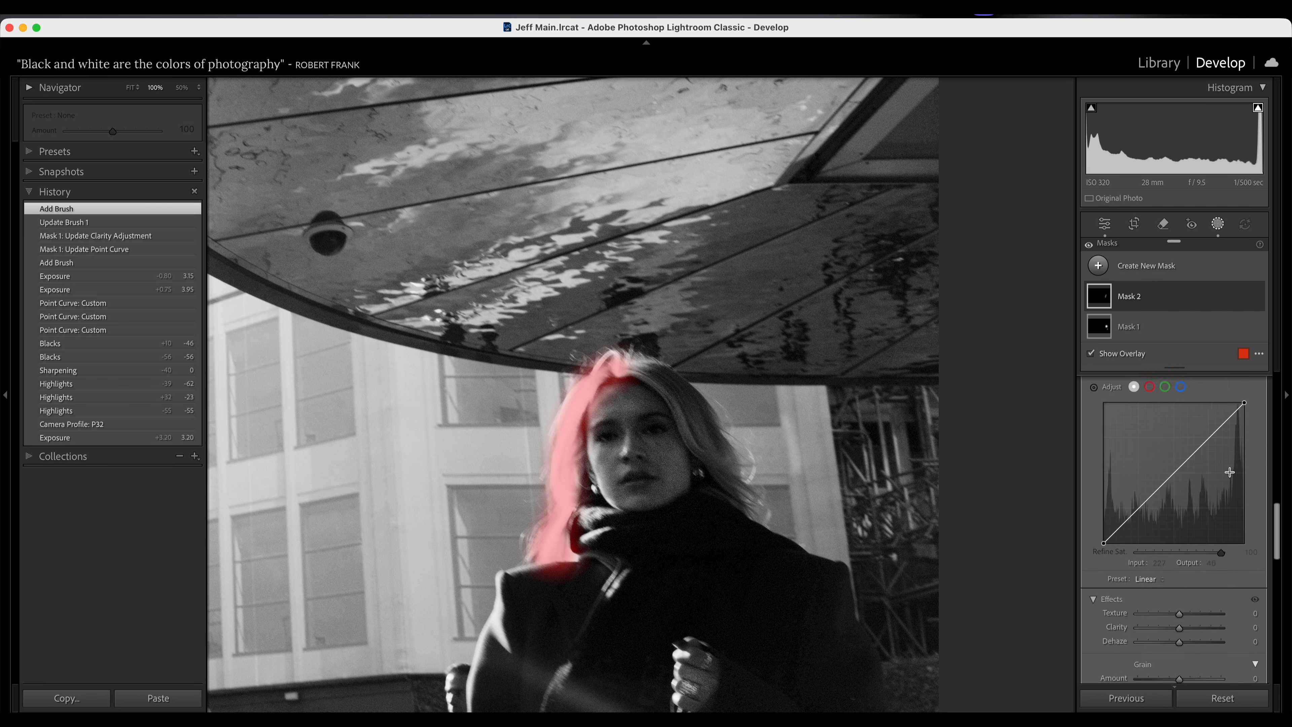
pyautogui.scroll(5, 1228, 473)
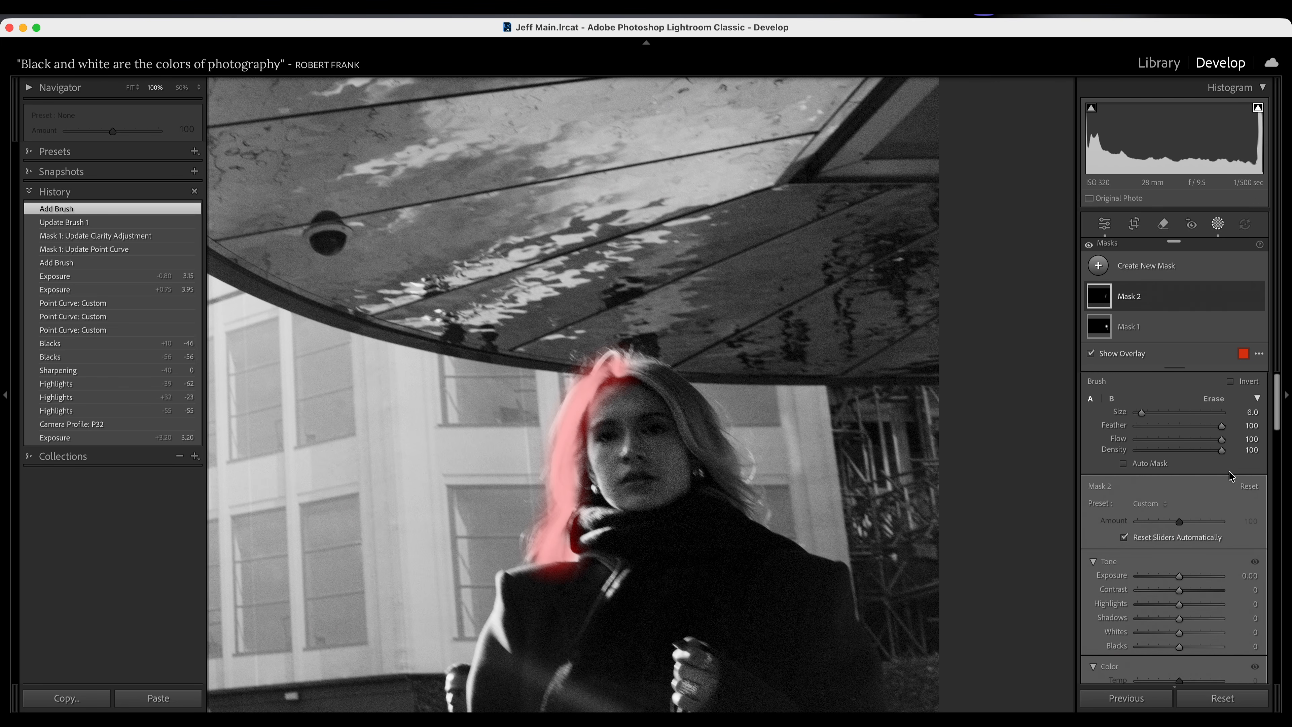
# - Darken Mask 2's bright hair with Exposure -1.10 and Highlights -67, and compare the result with the mask hidden and shown
pyautogui.press('o')
pyautogui.moveTo(1180, 575); pyautogui.dragTo(1152, 603)
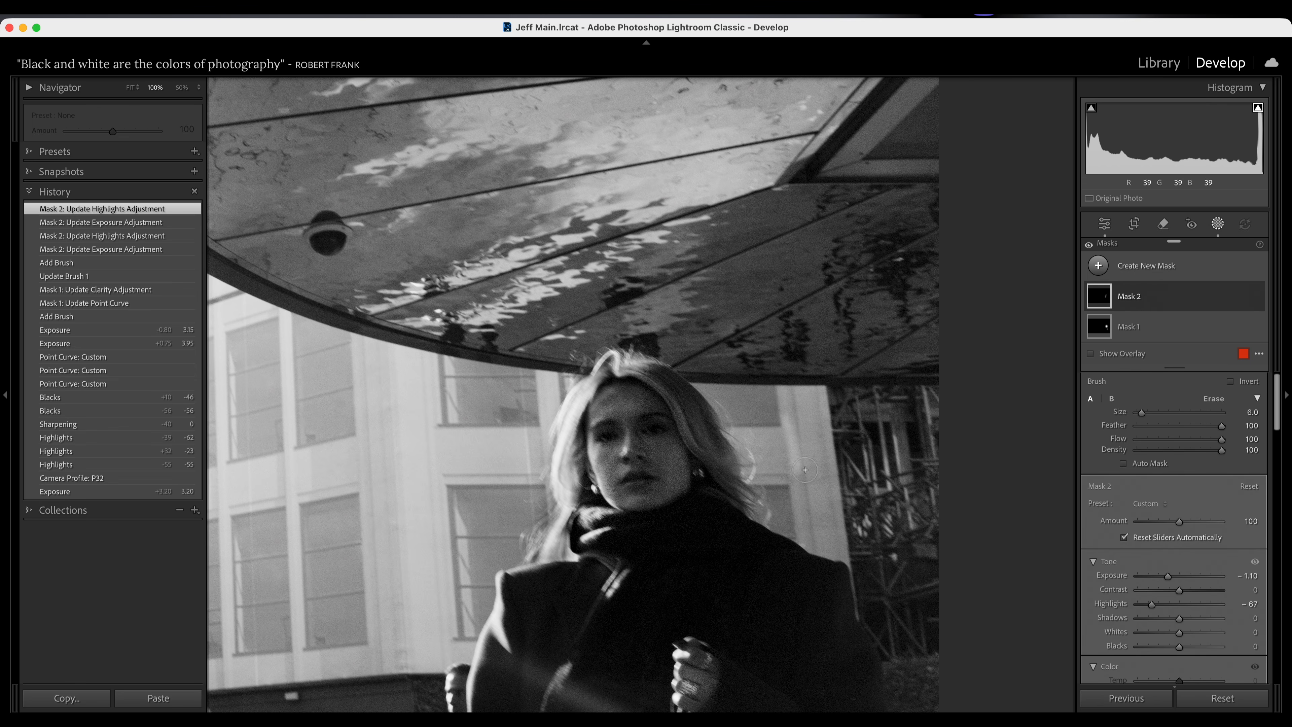
pyautogui.moveTo(1120, 293)
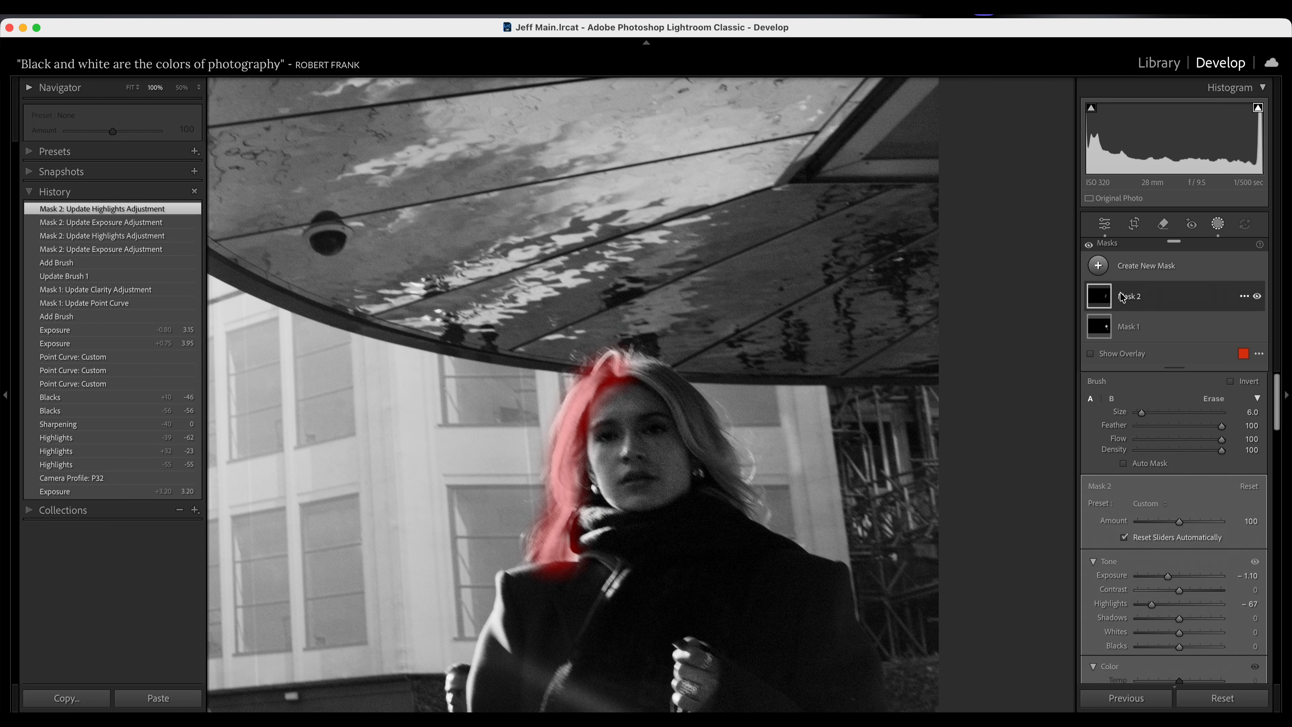
pyautogui.click(1257, 297)
pyautogui.click(1257, 297)
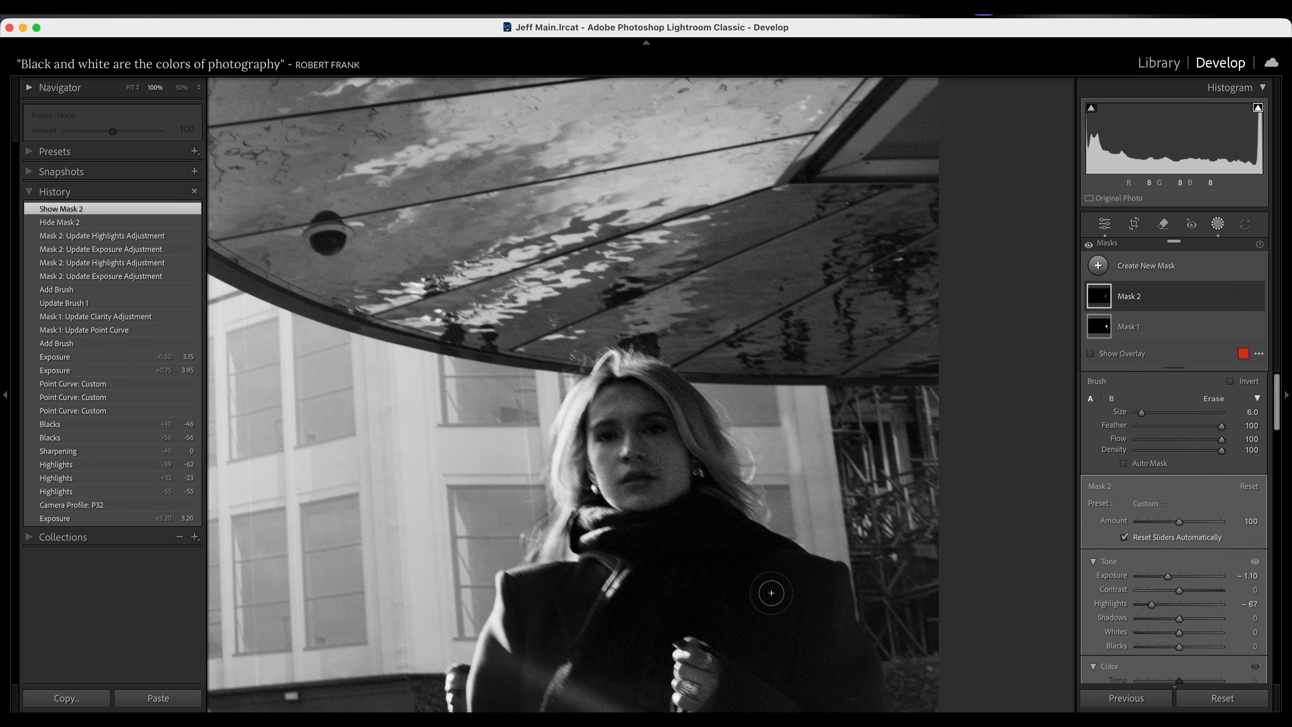
# - Create a third brush mask and paint it over the face and neck of the blonde woman in the foreground
pyautogui.scroll(-15, 686, 603)
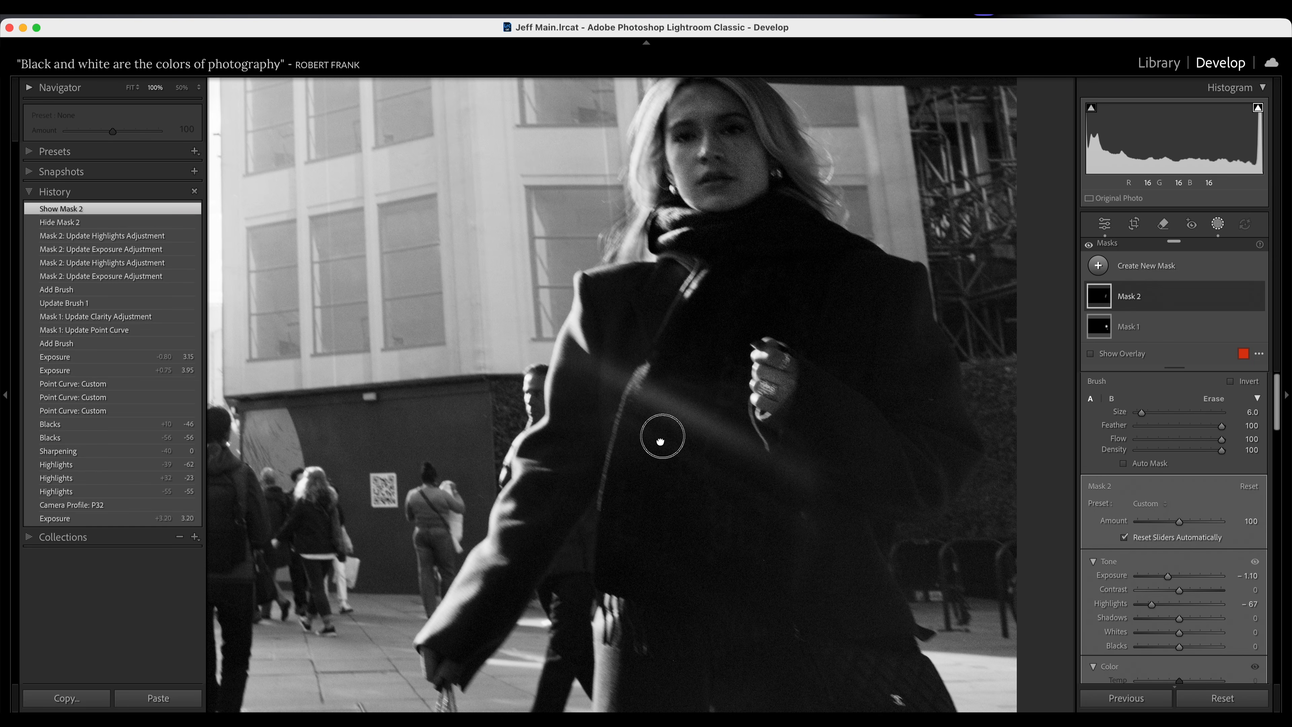
pyautogui.scroll(15, 763, 371)
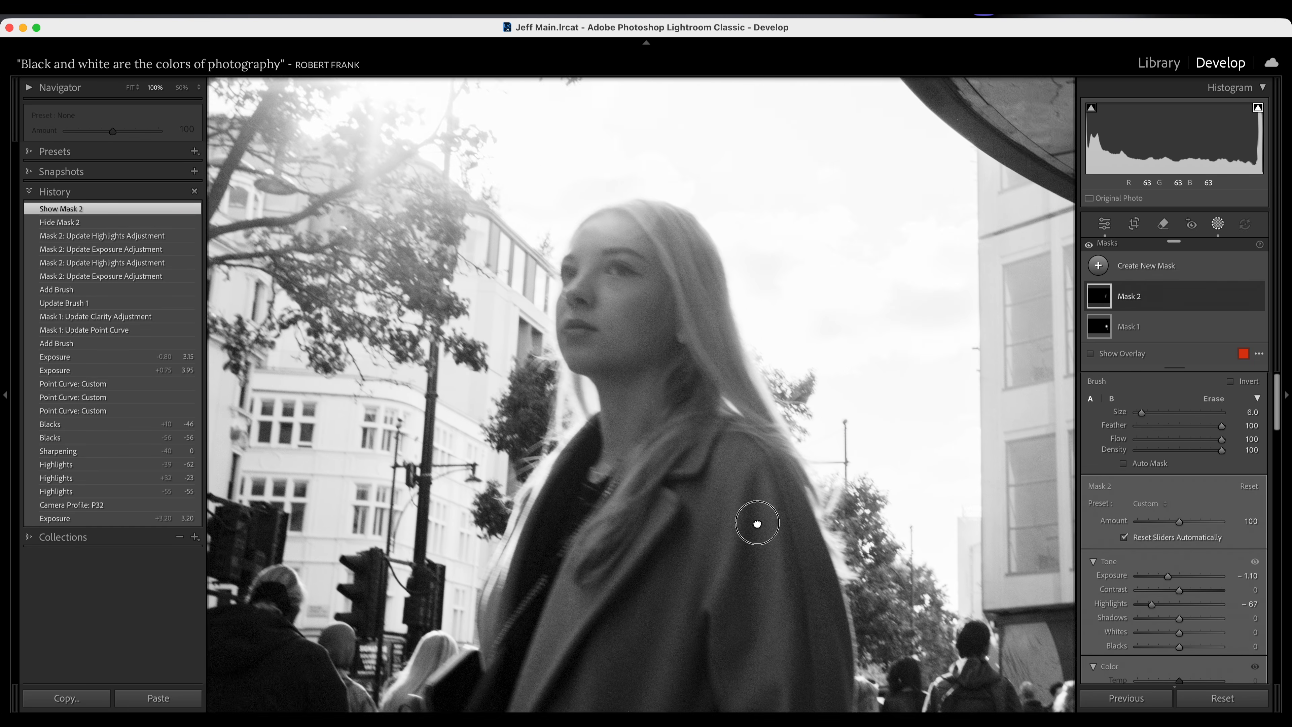
pyautogui.moveTo(757, 523); pyautogui.dragTo(809, 573)
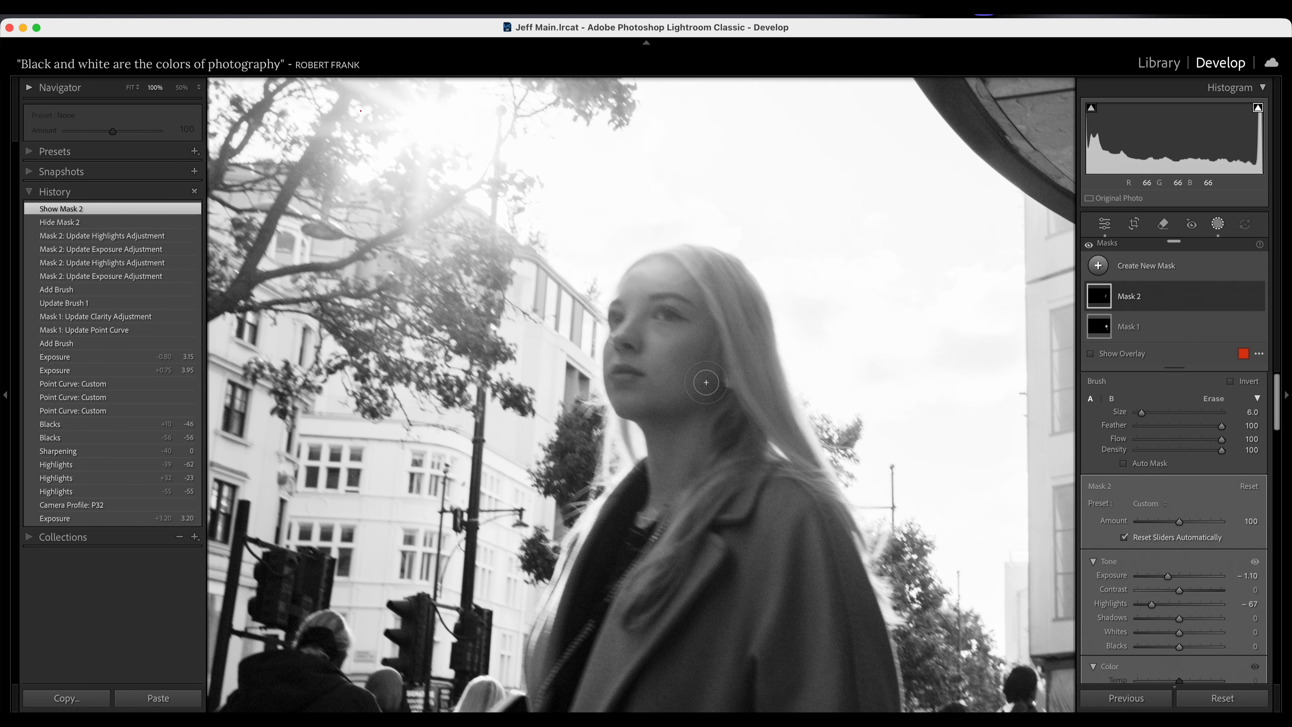
pyautogui.press('k')
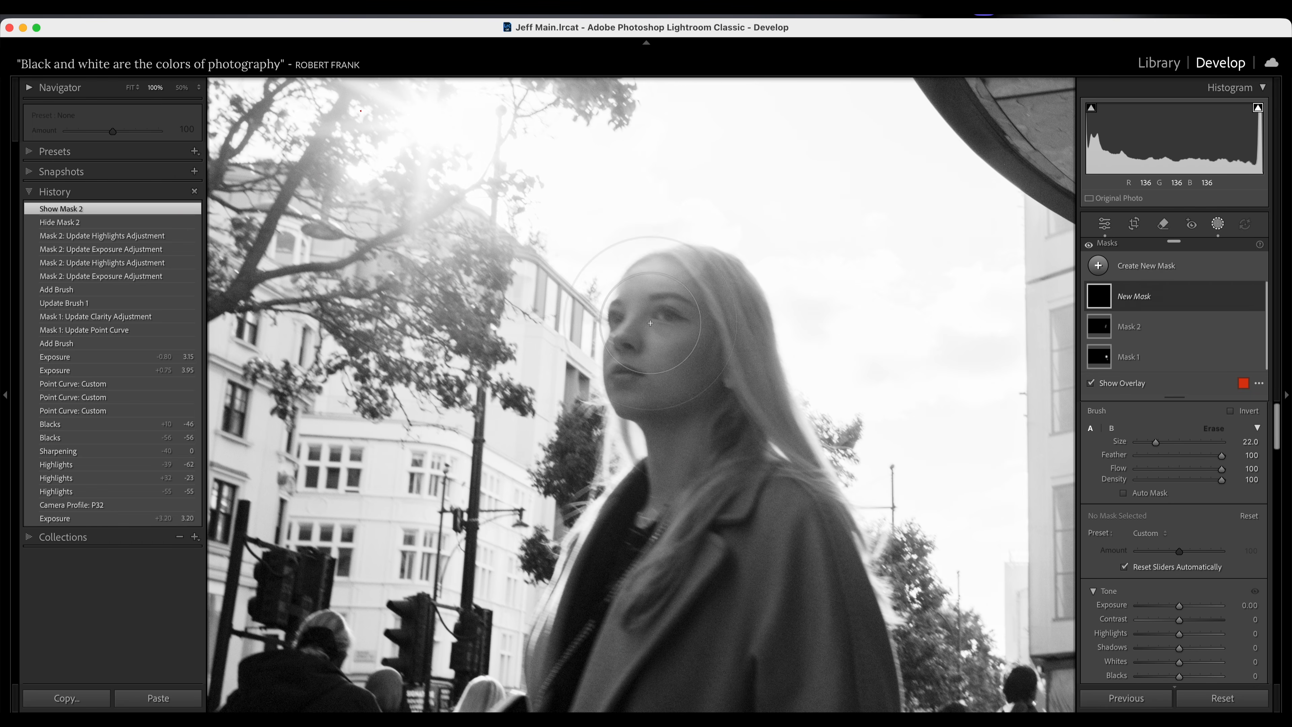
pyautogui.scroll(5, 649, 322)
pyautogui.moveTo(649, 323)
pyautogui.mouseDown()
pyautogui.moveTo(641, 354)
pyautogui.moveTo(661, 402)
pyautogui.moveTo(649, 487)
pyautogui.moveTo(703, 396)
pyautogui.moveTo(690, 303)
pyautogui.moveTo(684, 326)
pyautogui.mouseUp()
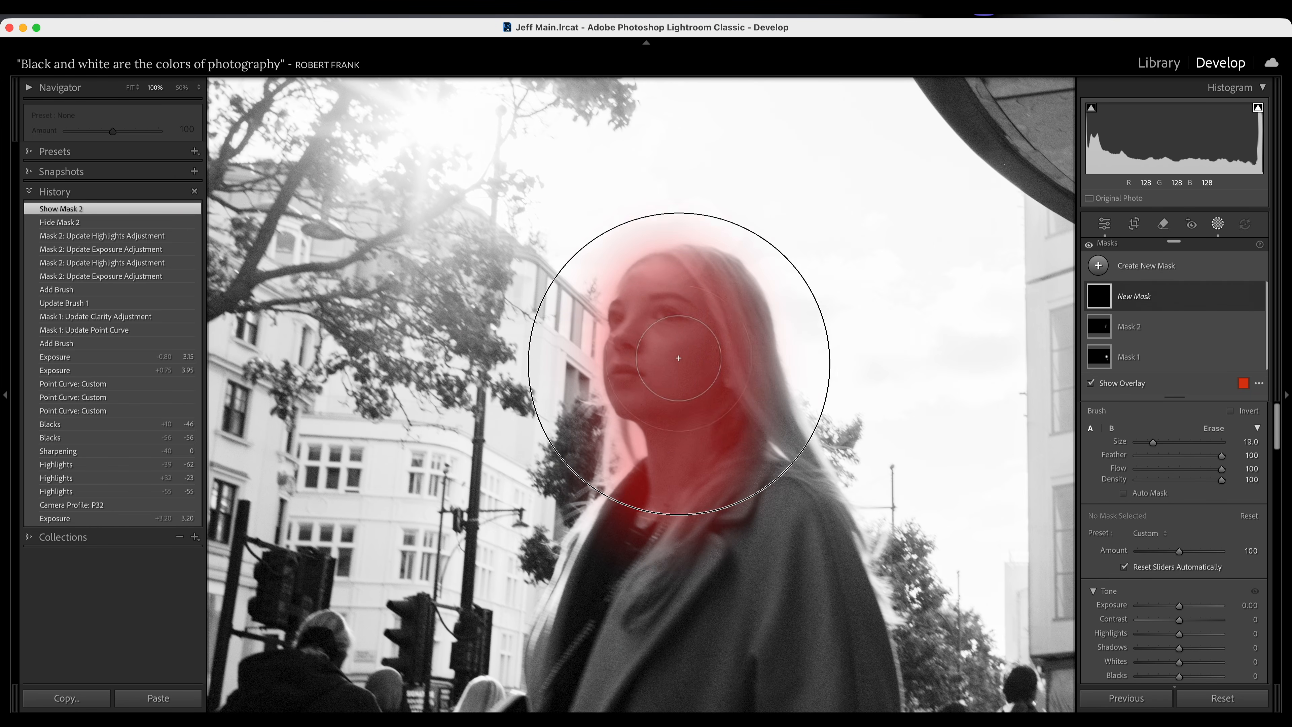
# - Hide the overlay, lift Mask 3 with a curve point at input 119, output 139, and set its Clarity to 32
pyautogui.scroll(-3, 1201, 482)
pyautogui.scroll(-10, 1200, 482)
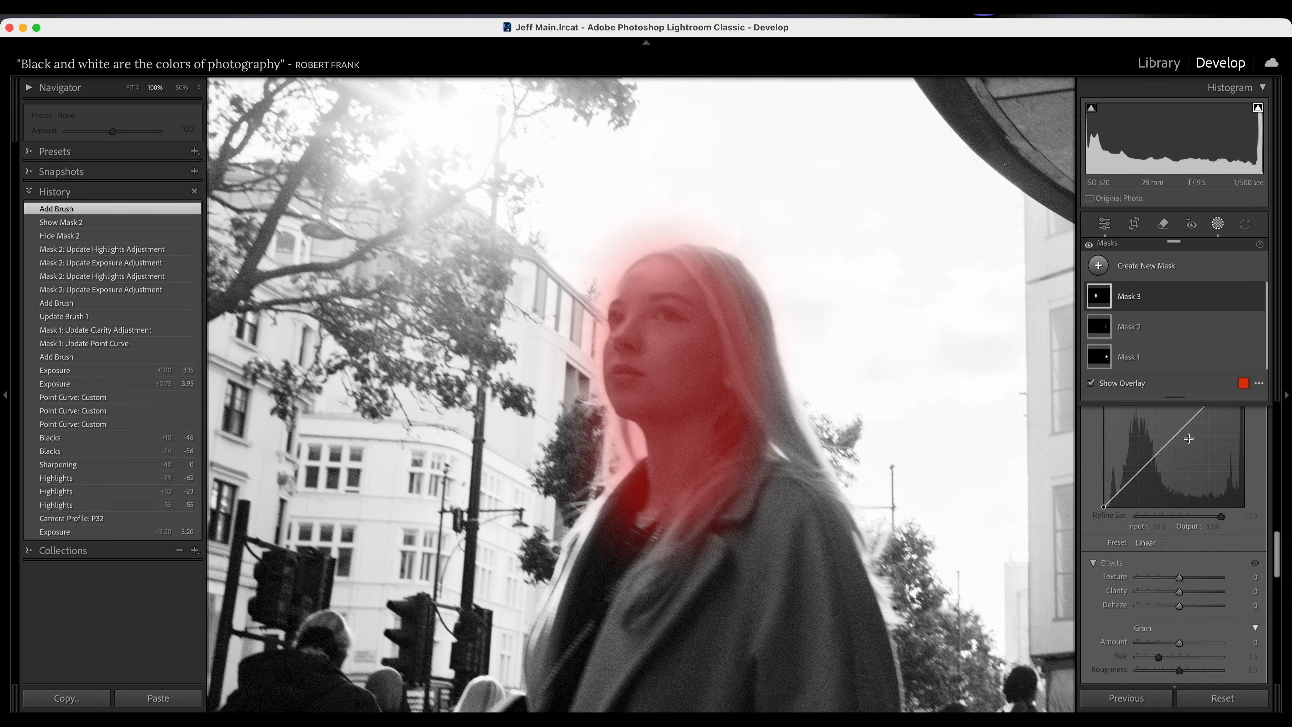
pyautogui.press('o')
pyautogui.moveTo(1173, 433); pyautogui.dragTo(1169, 429)
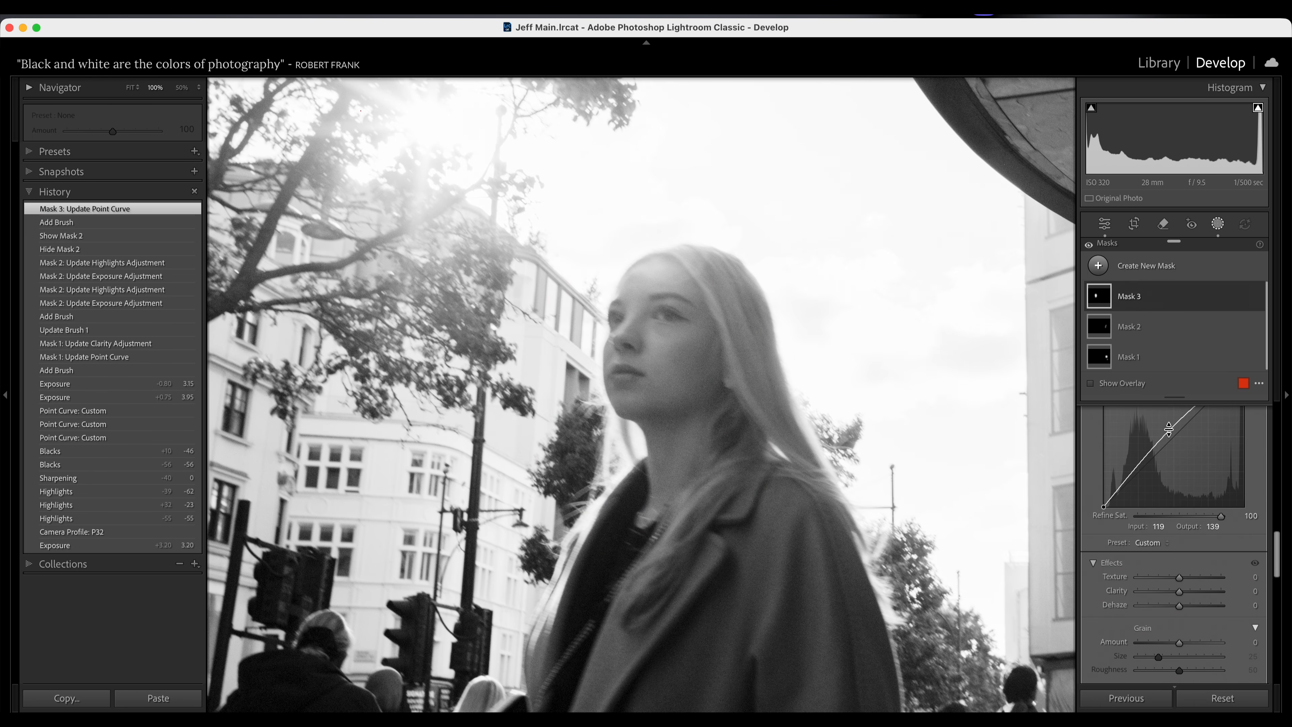
pyautogui.moveTo(1178, 593); pyautogui.dragTo(1191, 592)
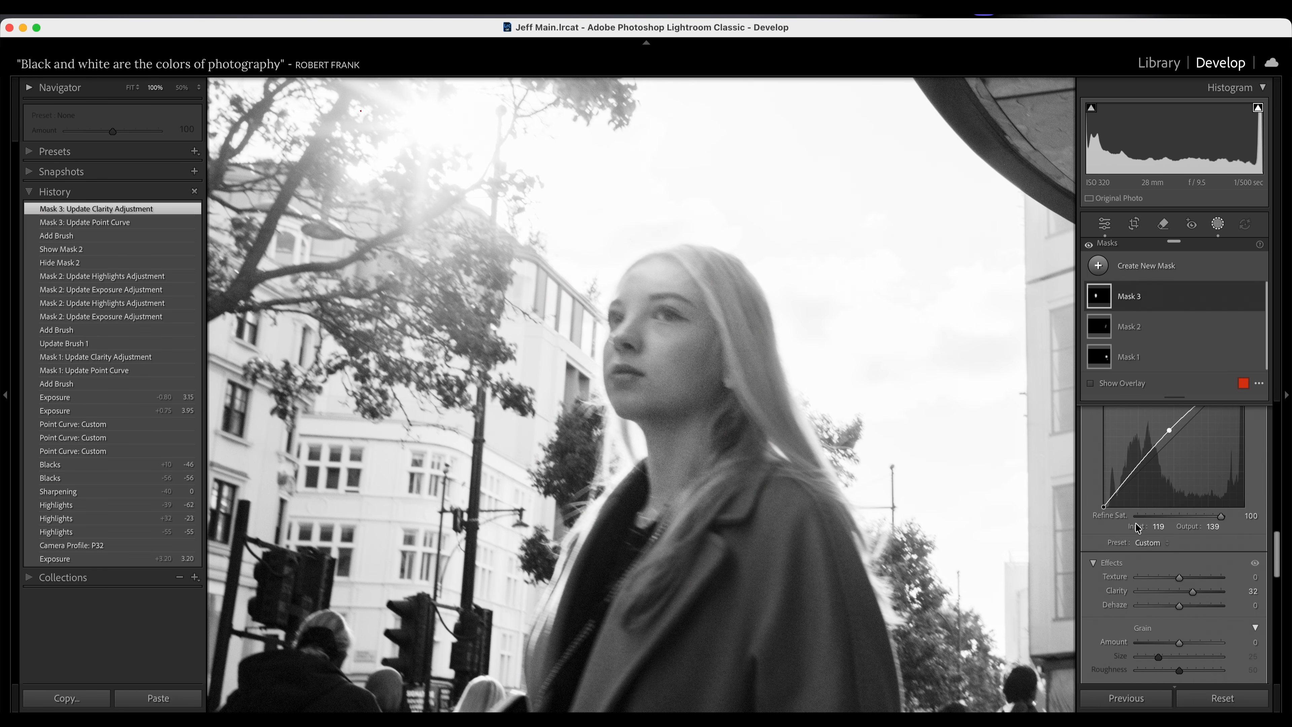
pyautogui.scroll(3, 1135, 522)
pyautogui.scroll(-3, 1135, 522)
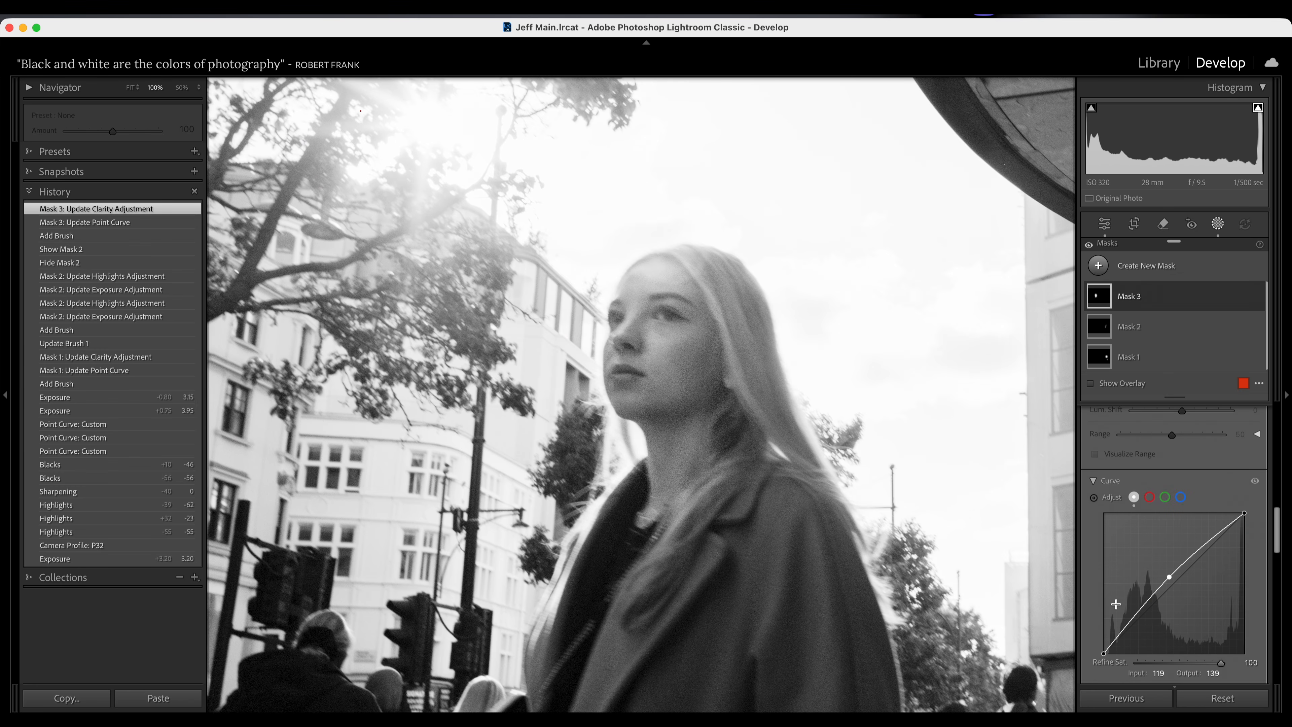
# - Add a shadow point to Mask 3's curve at input 48, output 44, and check the result in the whole photo and at 100%
pyautogui.moveTo(1126, 631); pyautogui.dragTo(1129, 632)
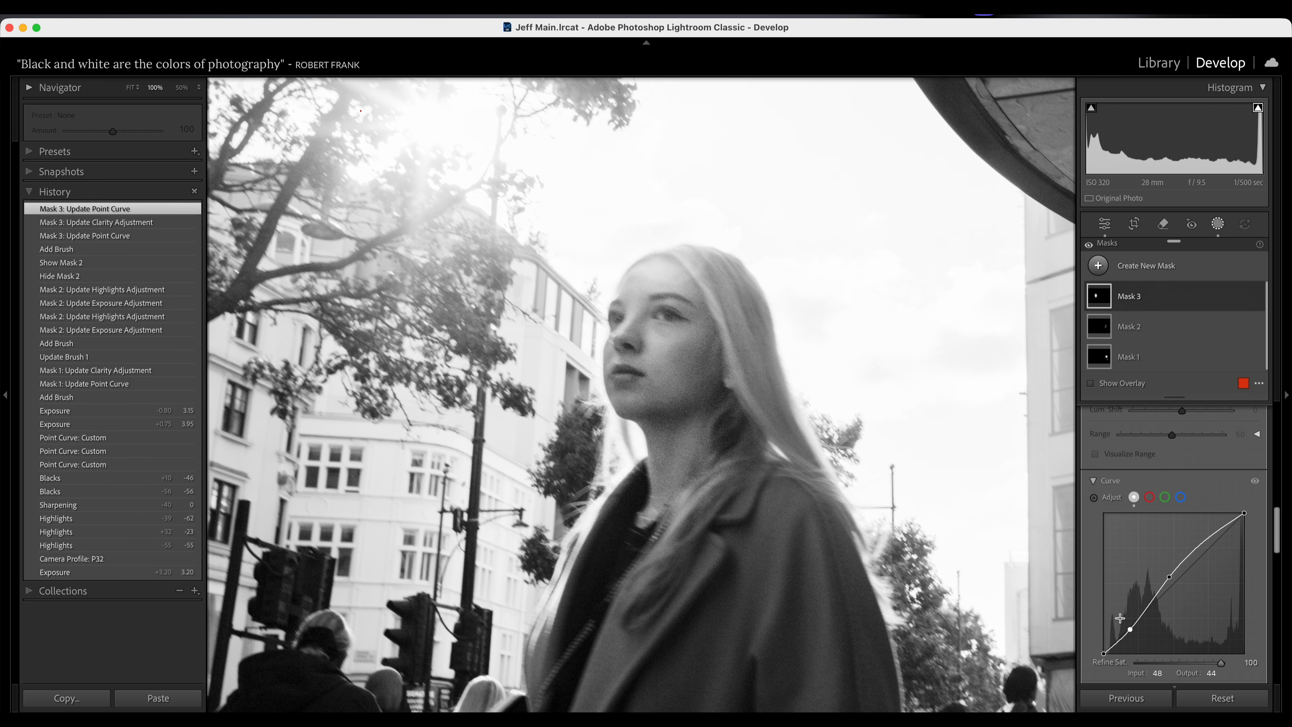
pyautogui.click(130, 89)
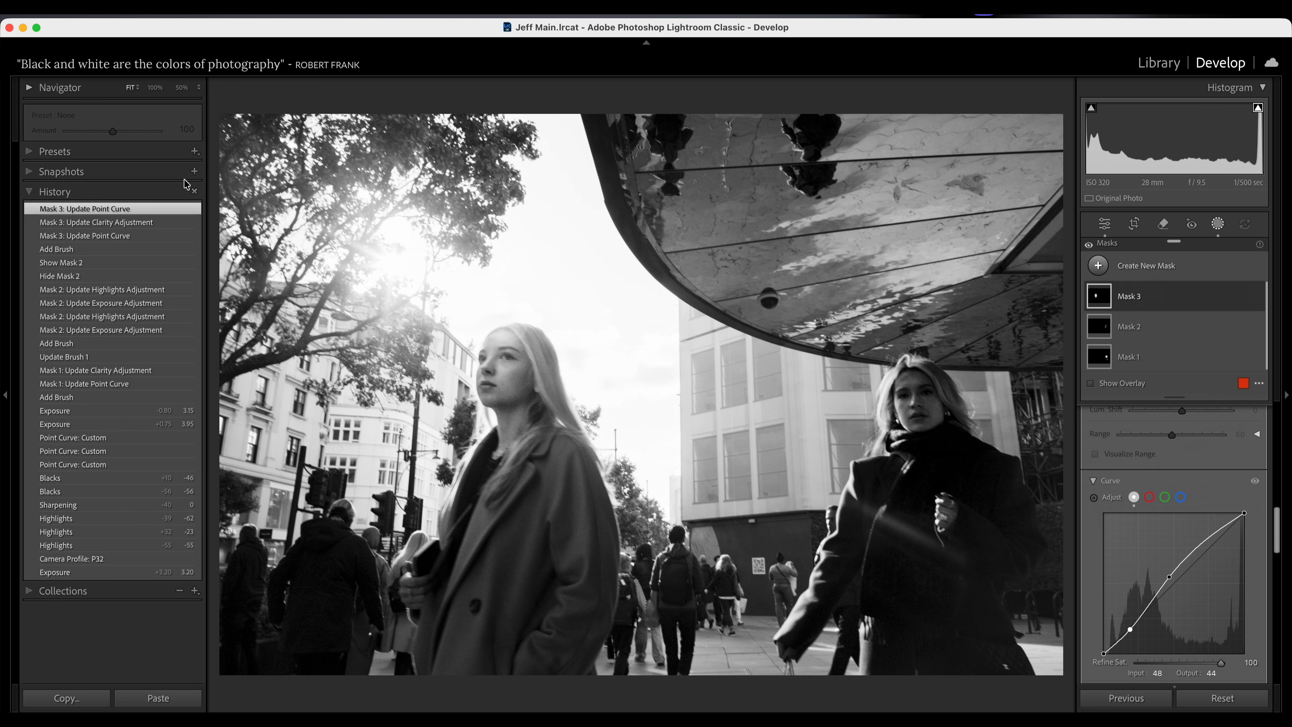
pyautogui.click(154, 88)
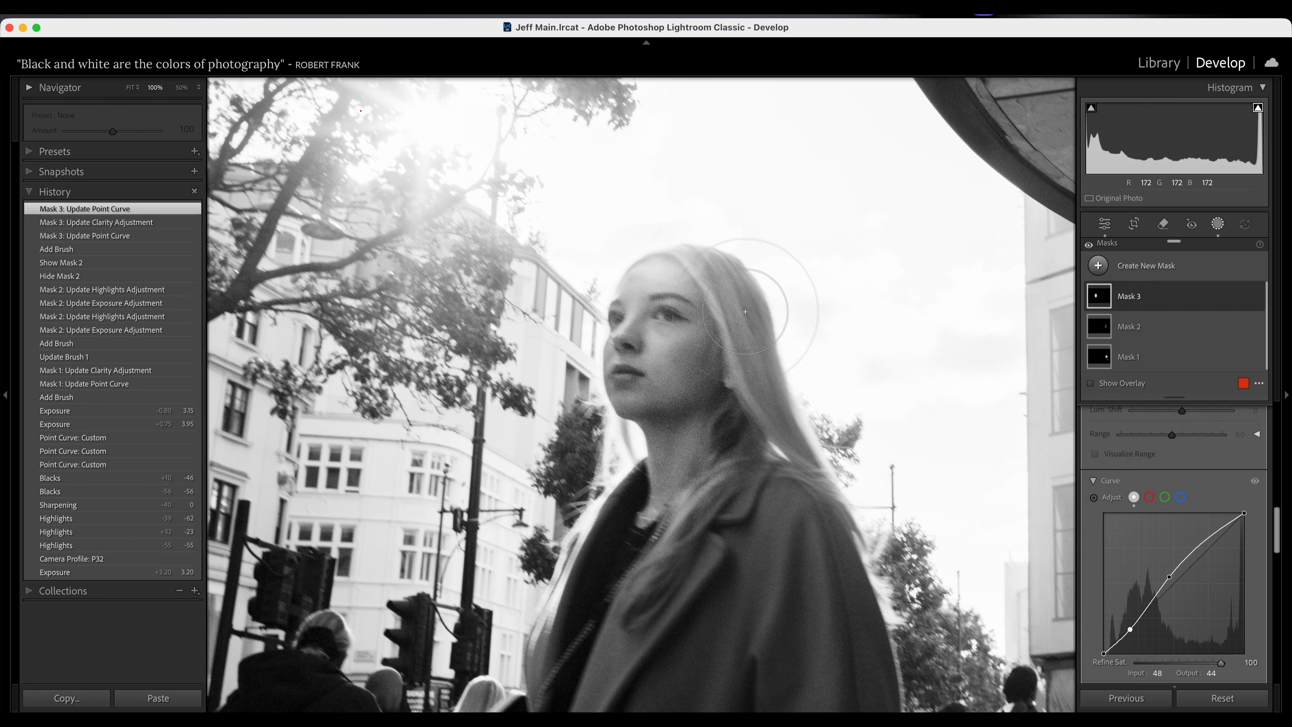
# - Paint a new brush mask over the blonde woman's forehead and hairline, and darken it with a curve point at input 206, output 179
pyautogui.press('k')
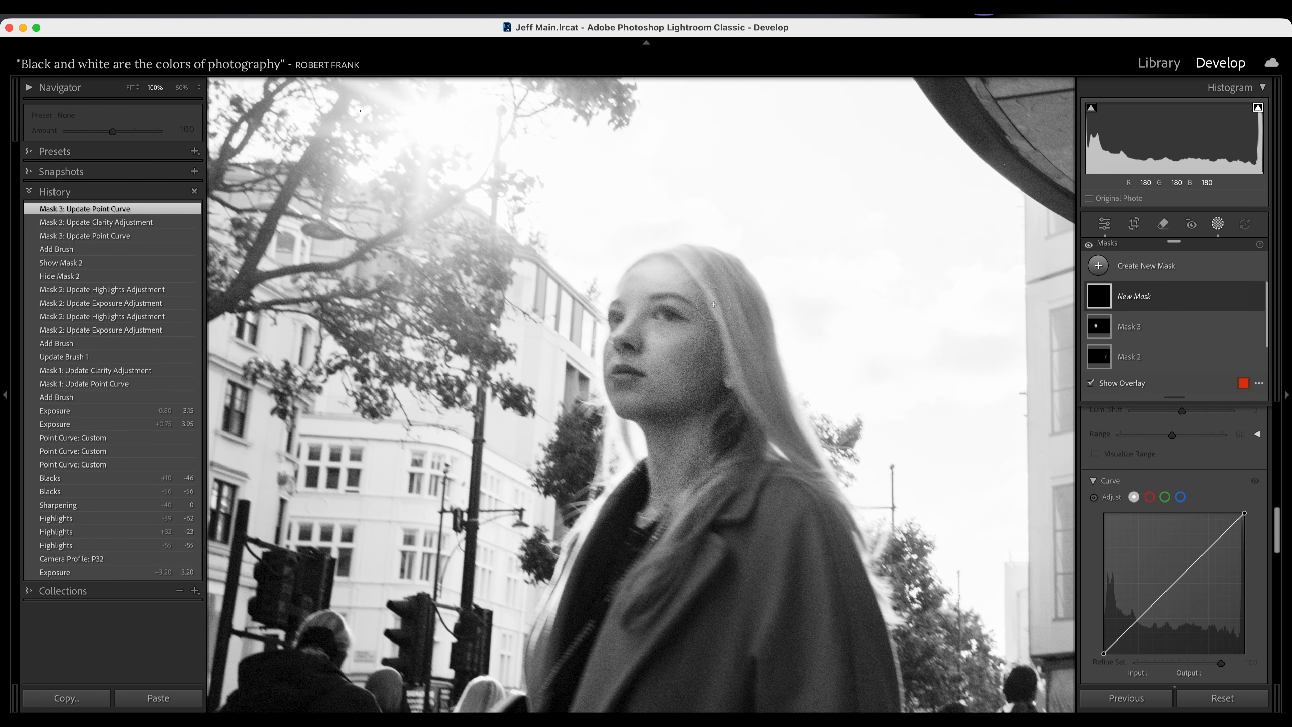
pyautogui.moveTo(649, 263)
pyautogui.mouseDown()
pyautogui.moveTo(678, 276)
pyautogui.moveTo(693, 236)
pyautogui.mouseUp()
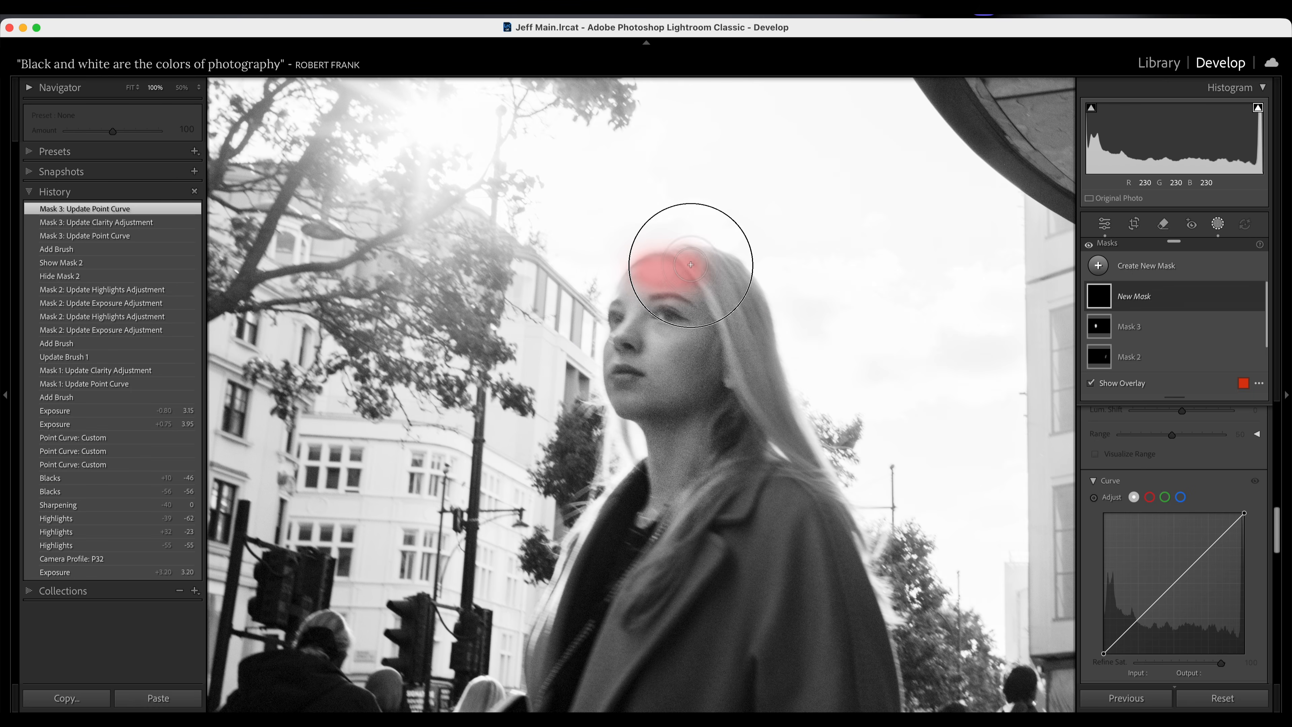
pyautogui.scroll(-1, 1220, 553)
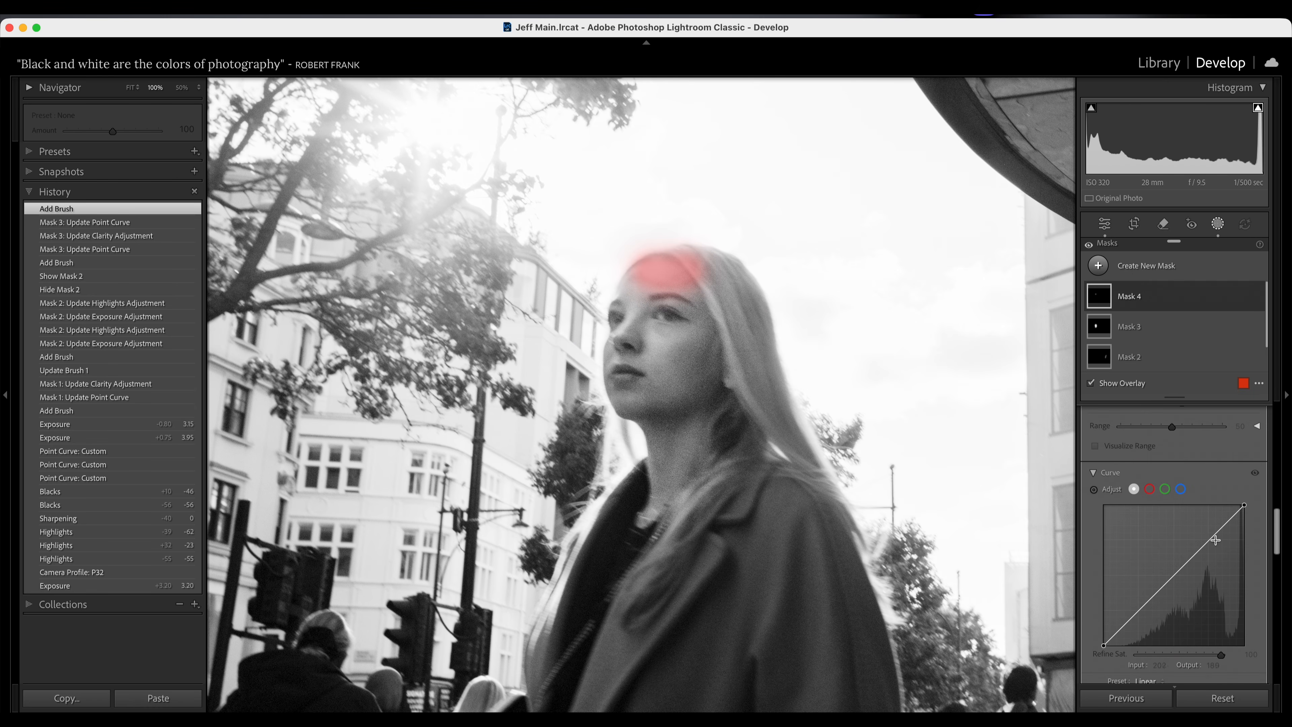
pyautogui.click(1215, 538)
pyautogui.moveTo(1213, 536); pyautogui.dragTo(1217, 546)
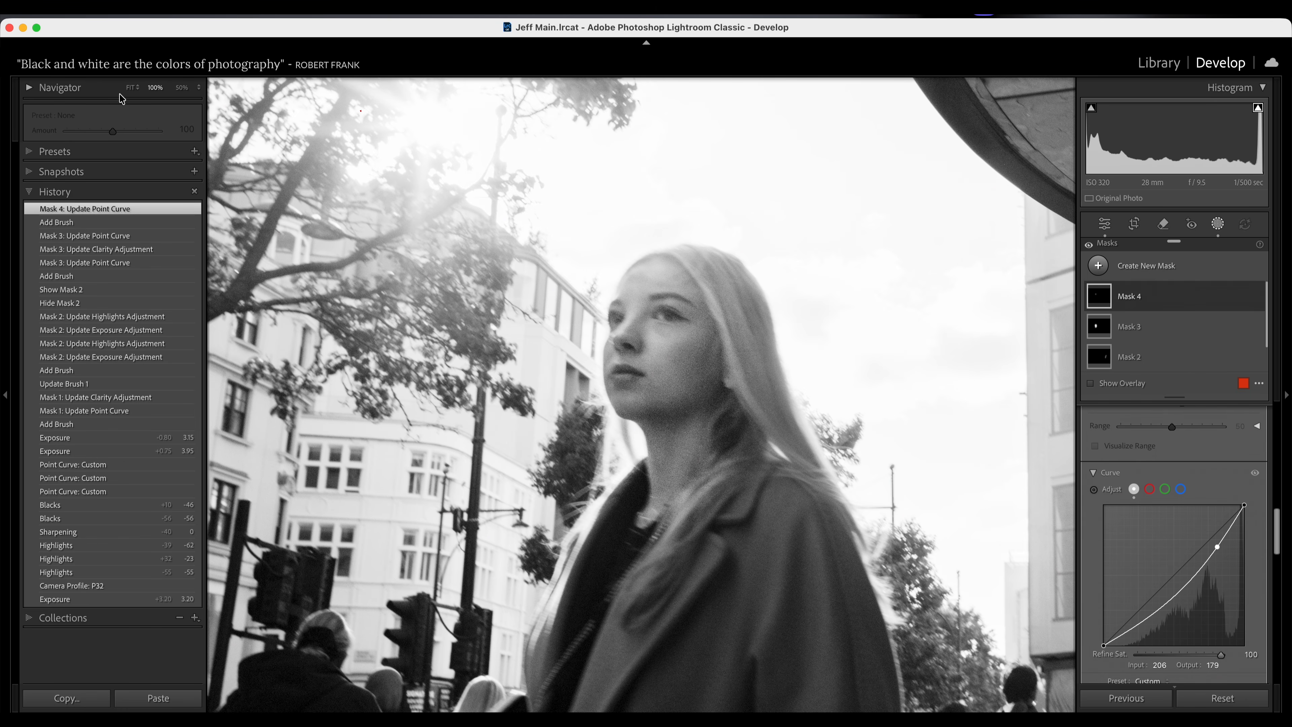
pyautogui.click(129, 88)
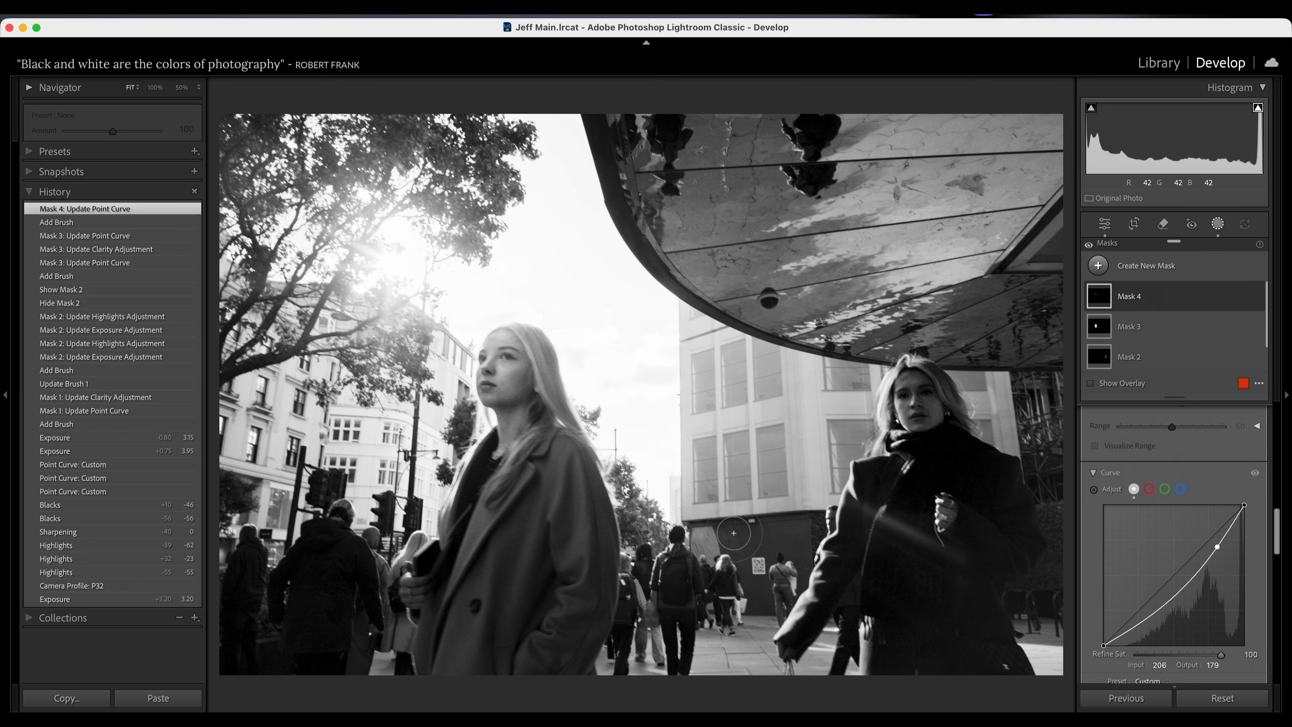
# - Create a fifth brush mask in the full view and paint it over the blonde woman's coat
pyautogui.press('k')
pyautogui.moveTo(440, 674)
pyautogui.mouseDown()
pyautogui.moveTo(442, 619)
pyautogui.moveTo(534, 436)
pyautogui.moveTo(581, 527)
pyautogui.moveTo(576, 599)
pyautogui.moveTo(539, 671)
pyautogui.moveTo(571, 616)
pyautogui.moveTo(498, 676)
pyautogui.moveTo(538, 557)
pyautogui.moveTo(493, 660)
pyautogui.moveTo(546, 463)
pyautogui.moveTo(464, 658)
pyautogui.moveTo(482, 673)
pyautogui.moveTo(567, 624)
pyautogui.moveTo(554, 455)
pyautogui.moveTo(591, 559)
pyautogui.moveTo(562, 637)
pyautogui.moveTo(587, 540)
pyautogui.moveTo(578, 492)
pyautogui.moveTo(492, 502)
pyautogui.moveTo(489, 488)
pyautogui.moveTo(466, 532)
pyautogui.moveTo(478, 481)
pyautogui.moveTo(510, 490)
pyautogui.moveTo(482, 615)
pyautogui.moveTo(499, 644)
pyautogui.moveTo(562, 649)
pyautogui.mouseUp()
pyautogui.press('k')
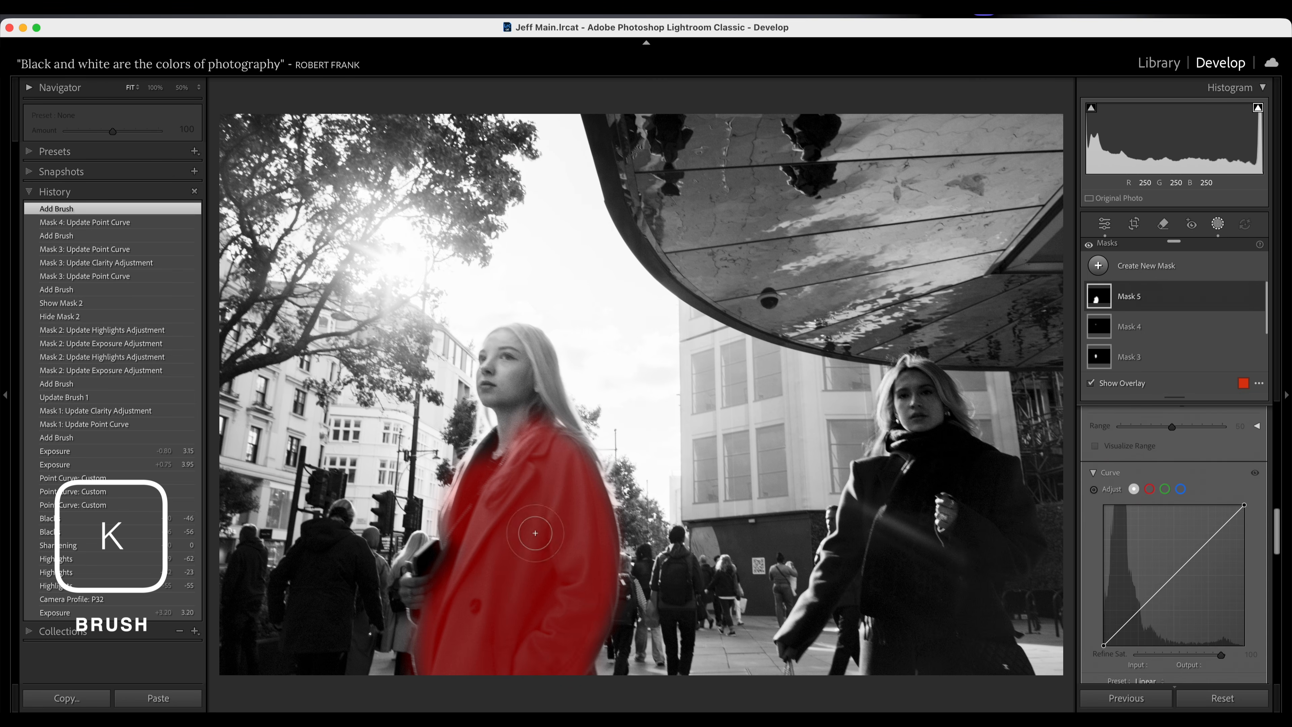
# - Give the coat mask Texture 19 and Clarity 14, and brighten it with a curve point at input 133, output 150
pyautogui.scroll(-3, 1201, 473)
pyautogui.scroll(-2, 1209, 494)
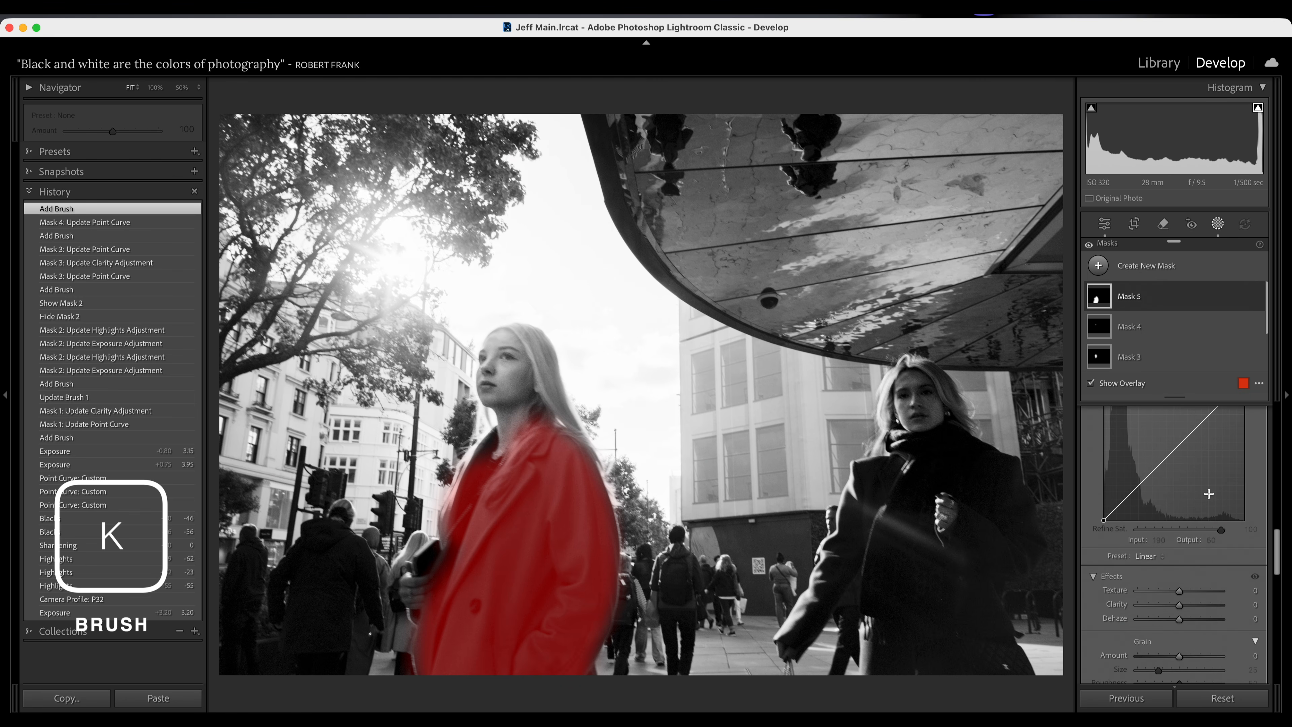
pyautogui.moveTo(1178, 586); pyautogui.dragTo(1185, 604)
pyautogui.scroll(3, 1103, 534)
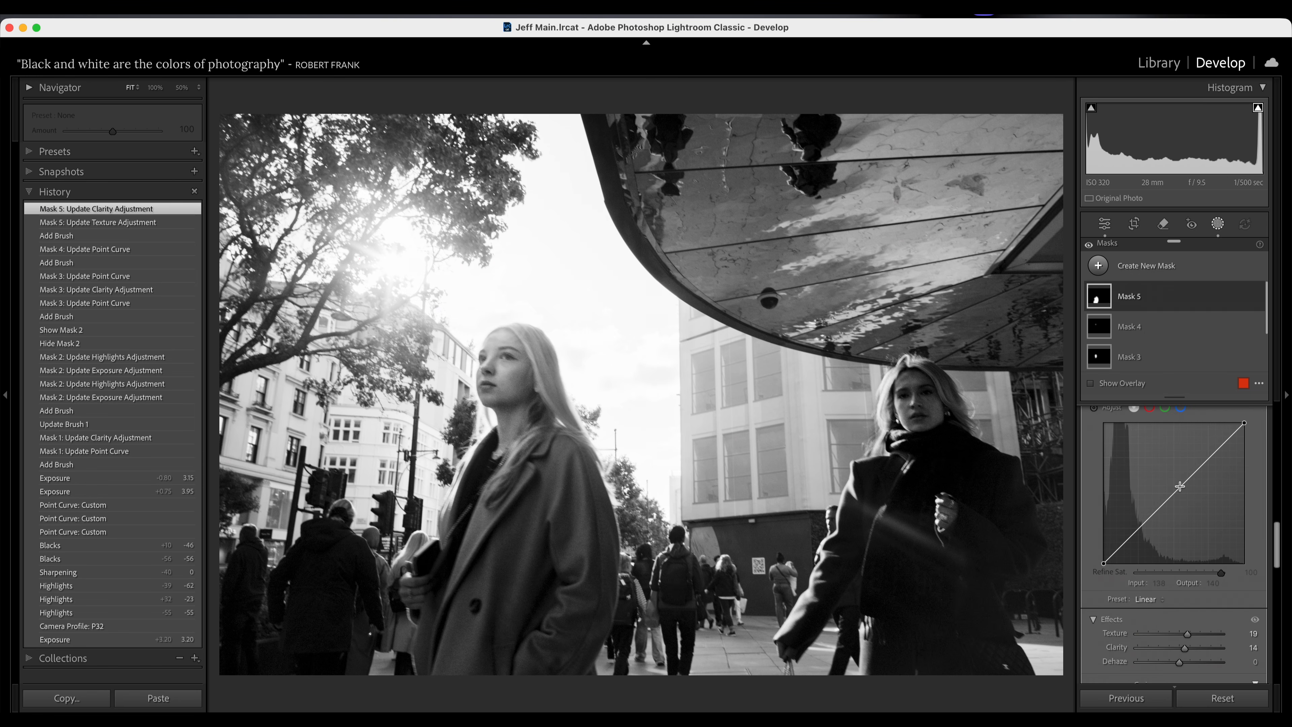
pyautogui.moveTo(1178, 486); pyautogui.dragTo(1176, 481)
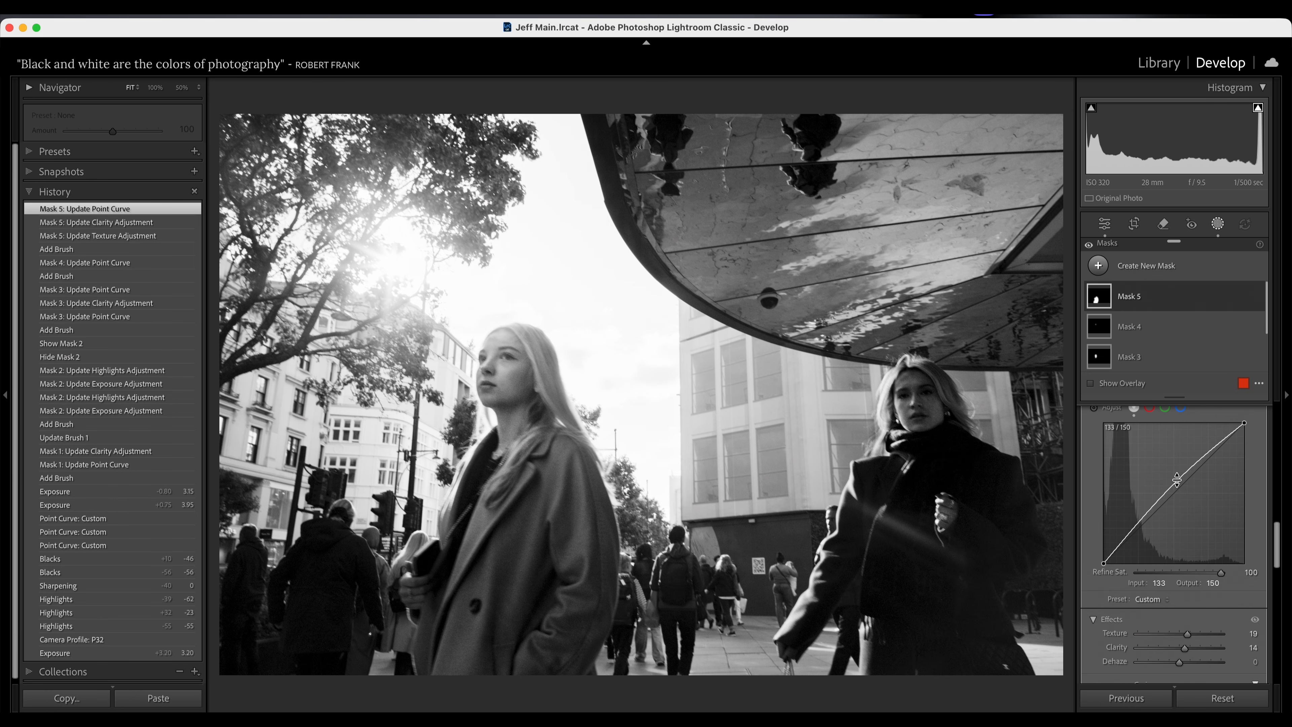
# - Paint a new brush mask over the reflective canopy, hide the overlay, and darken it with a curve point at input 151, output 108
pyautogui.press('k')
pyautogui.scroll(10, 726, 180)
pyautogui.moveTo(726, 180)
pyautogui.mouseDown()
pyautogui.moveTo(1018, 167)
pyautogui.moveTo(921, 194)
pyautogui.moveTo(700, 193)
pyautogui.moveTo(841, 215)
pyautogui.moveTo(939, 260)
pyautogui.moveTo(1010, 261)
pyautogui.moveTo(1069, 209)
pyautogui.moveTo(854, 138)
pyautogui.moveTo(728, 132)
pyautogui.mouseUp()
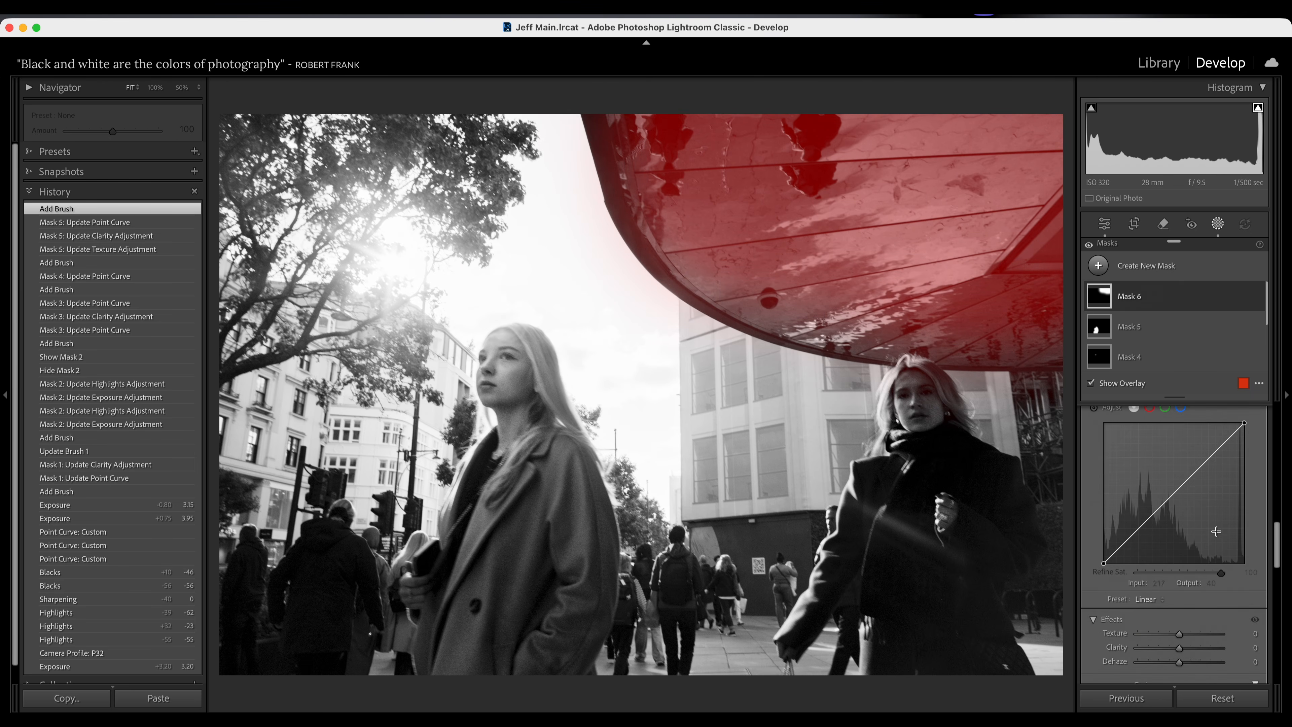
pyautogui.press('o')
pyautogui.moveTo(1181, 489); pyautogui.dragTo(1187, 502)
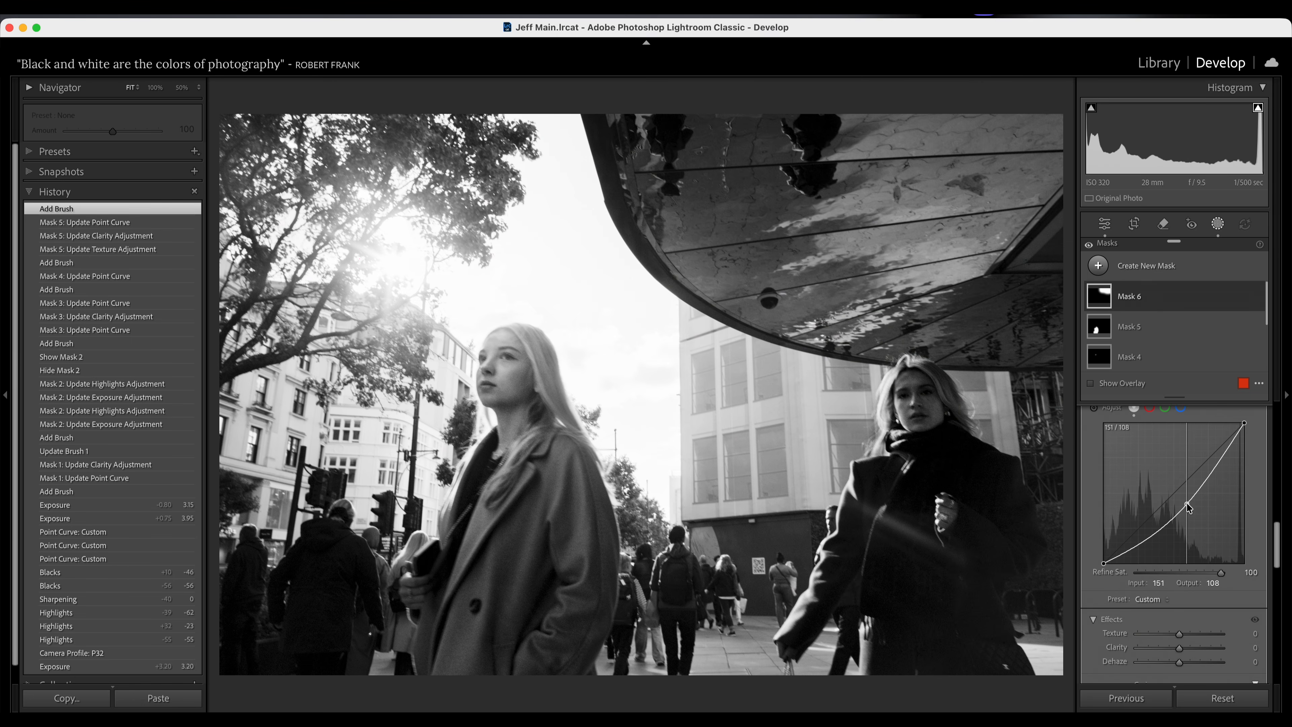
# - Paint more of the canopy into Mask 6 and erase the mask from the dark-coated woman's head with size 9 and flow 47
pyautogui.moveTo(714, 166)
pyautogui.mouseDown()
pyautogui.moveTo(807, 270)
pyautogui.moveTo(710, 149)
pyautogui.mouseUp()
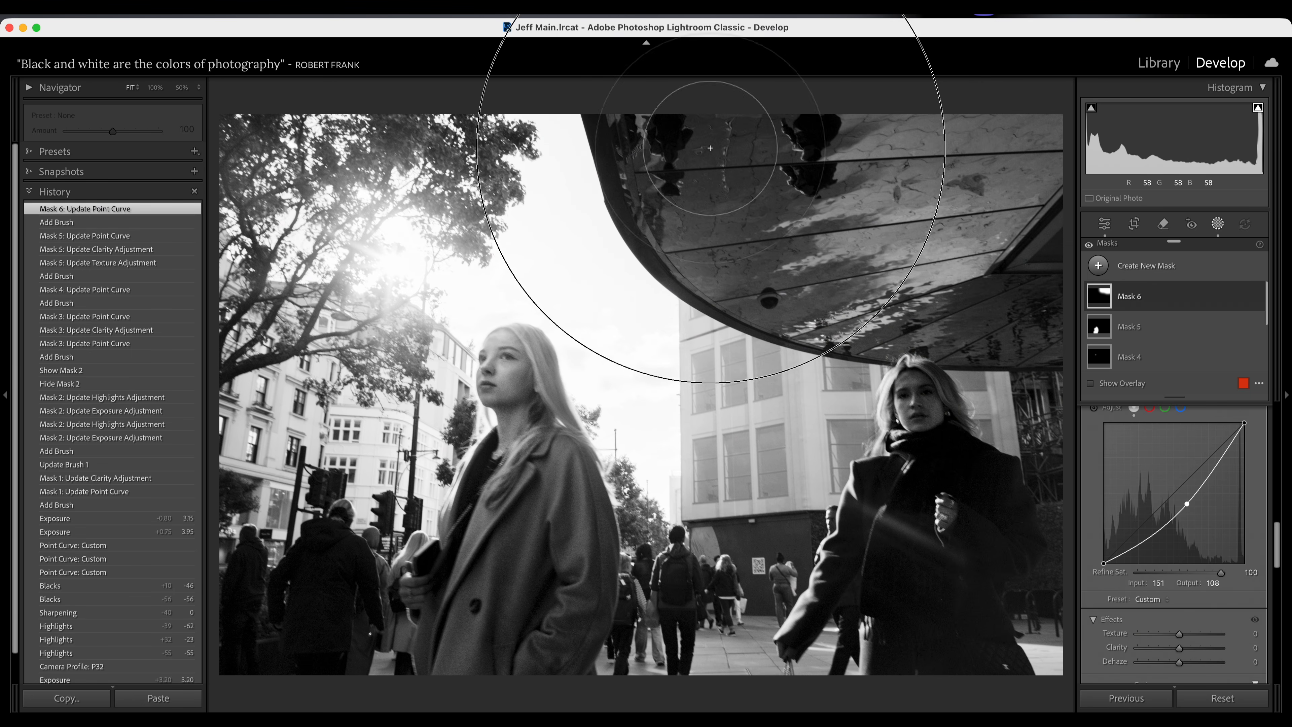
pyautogui.moveTo(1026, 246); pyautogui.dragTo(1022, 168)
pyautogui.scroll(-5, 1030, 185)
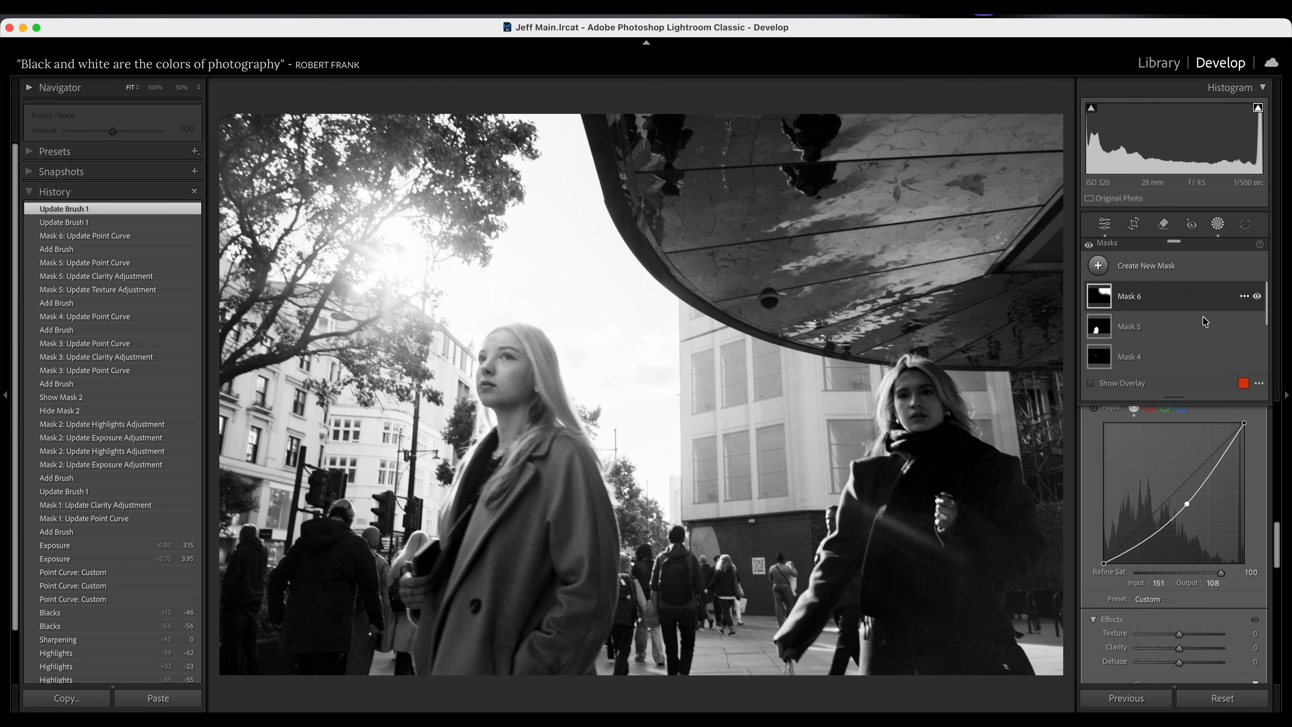
pyautogui.scroll(8, 1231, 492)
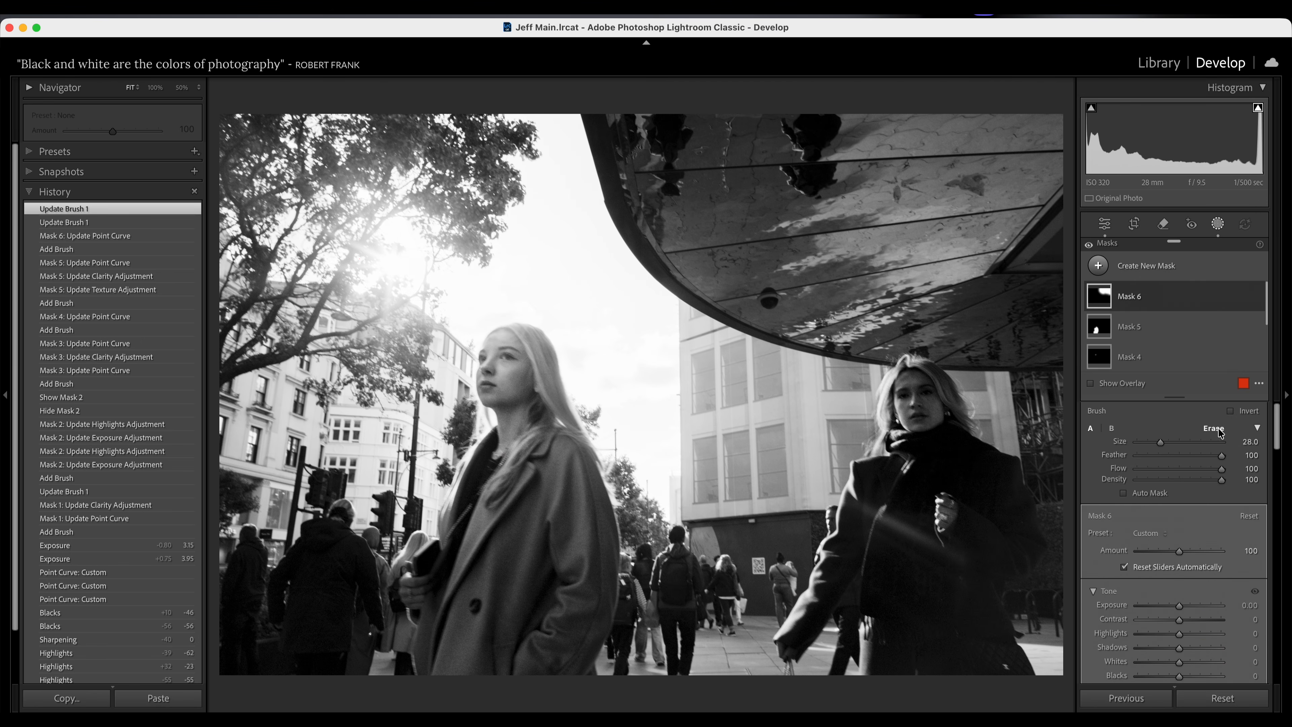
pyautogui.click(1214, 430)
pyautogui.moveTo(902, 382)
pyautogui.mouseDown()
pyautogui.moveTo(928, 371)
pyautogui.moveTo(936, 383)
pyautogui.moveTo(916, 389)
pyautogui.moveTo(911, 413)
pyautogui.moveTo(927, 392)
pyautogui.mouseUp()
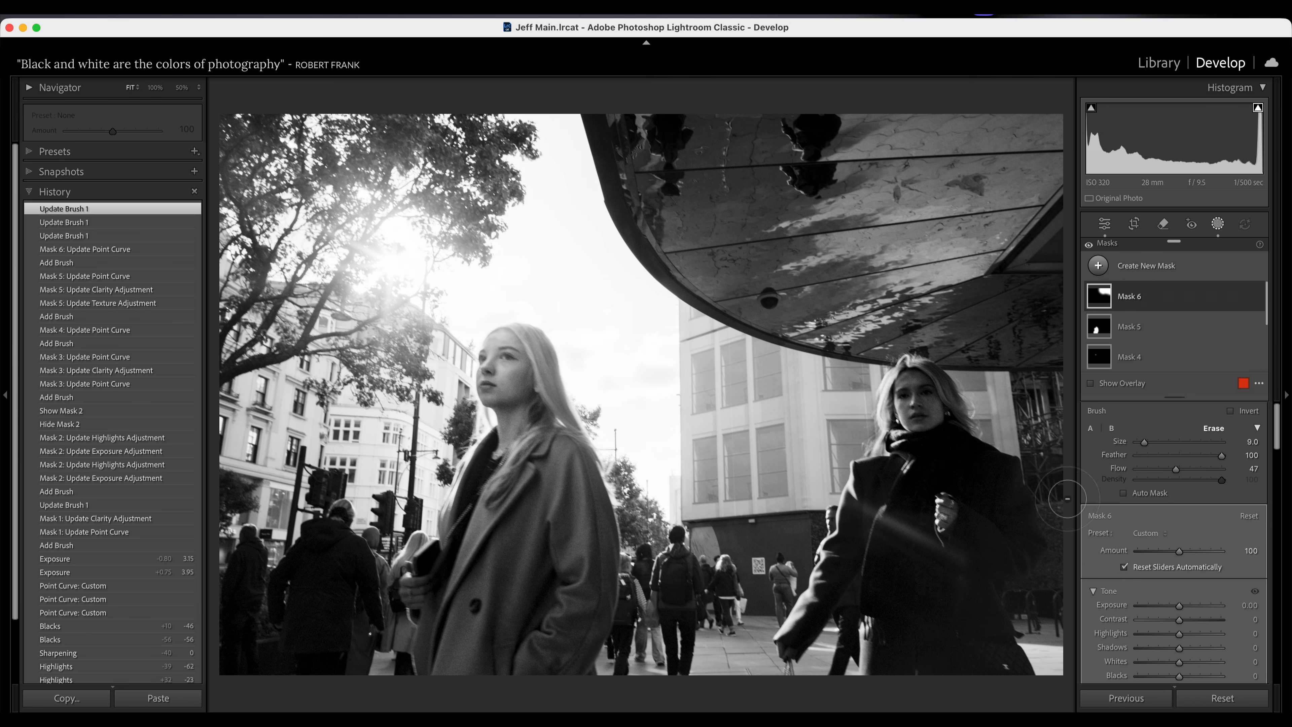
# - Paint a new size 12 brush mask on the dark-coated woman's face and brighten it with a curve point at input 122, output 150
pyautogui.press('k')
pyautogui.scroll(-8, 966, 449)
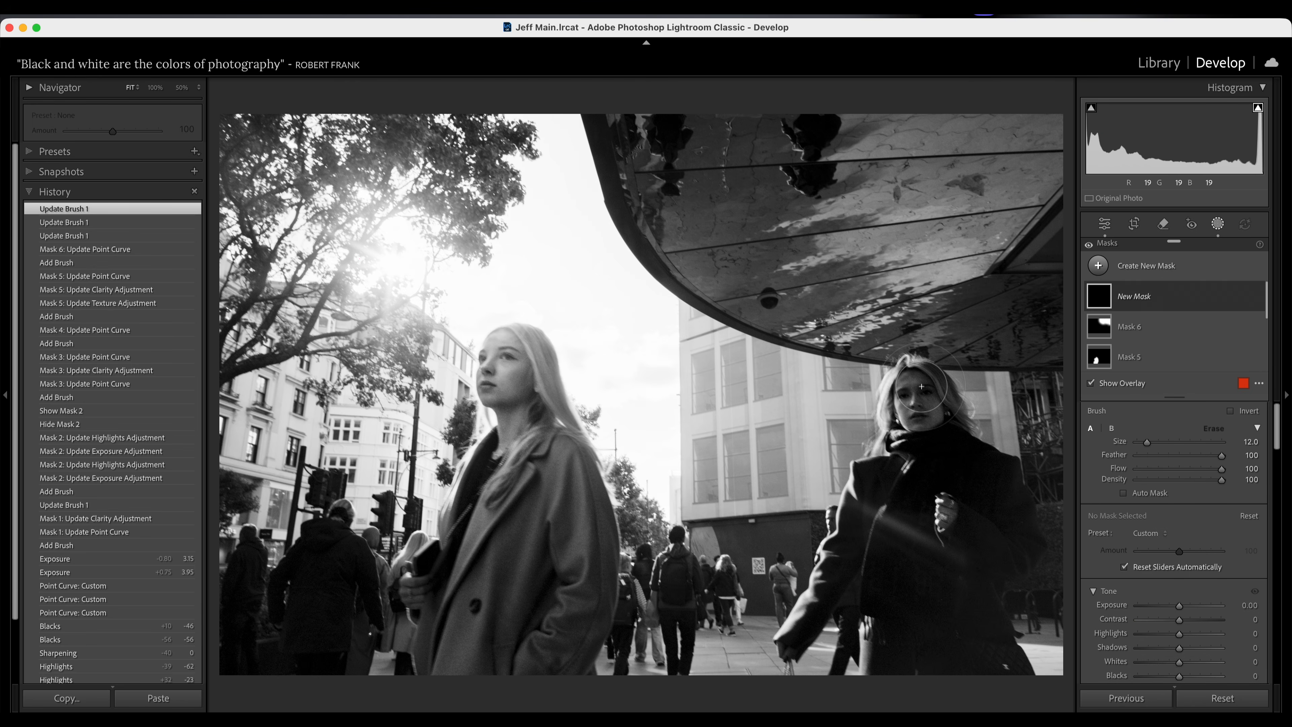
pyautogui.moveTo(921, 386); pyautogui.dragTo(922, 407)
pyautogui.scroll(-10, 1186, 604)
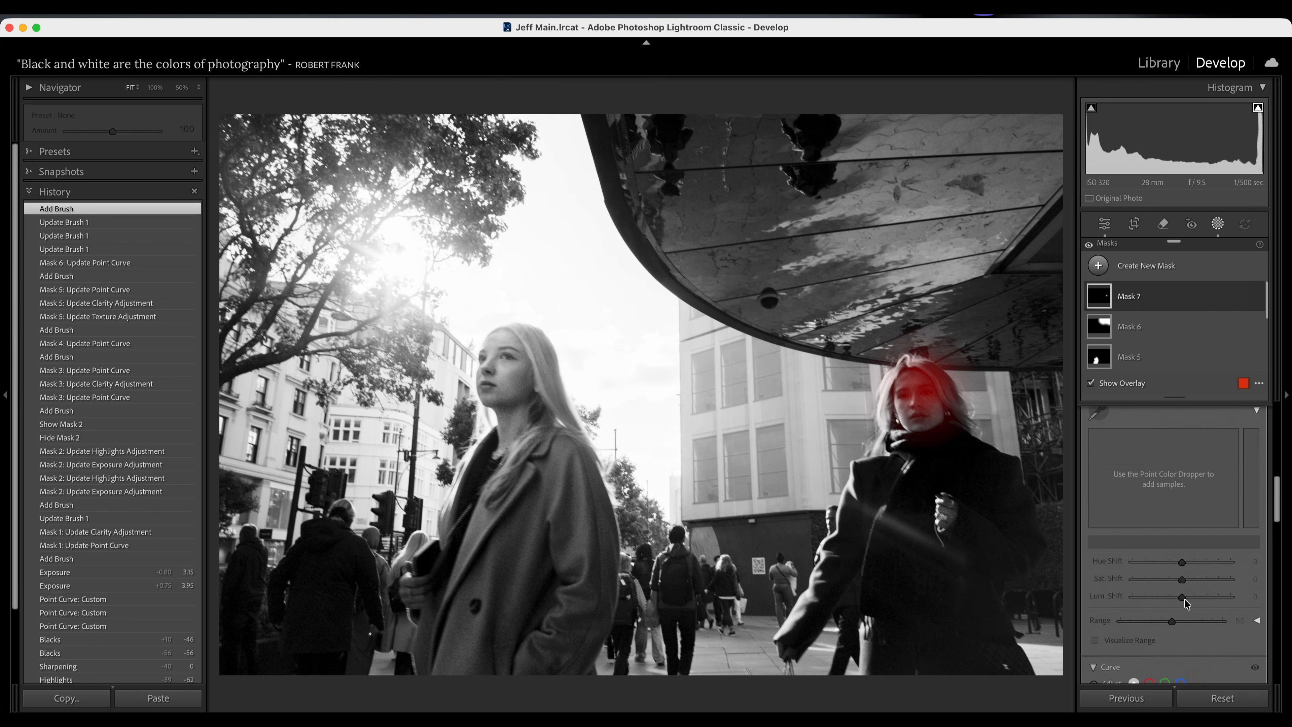
pyautogui.moveTo(1176, 527); pyautogui.dragTo(1169, 517)
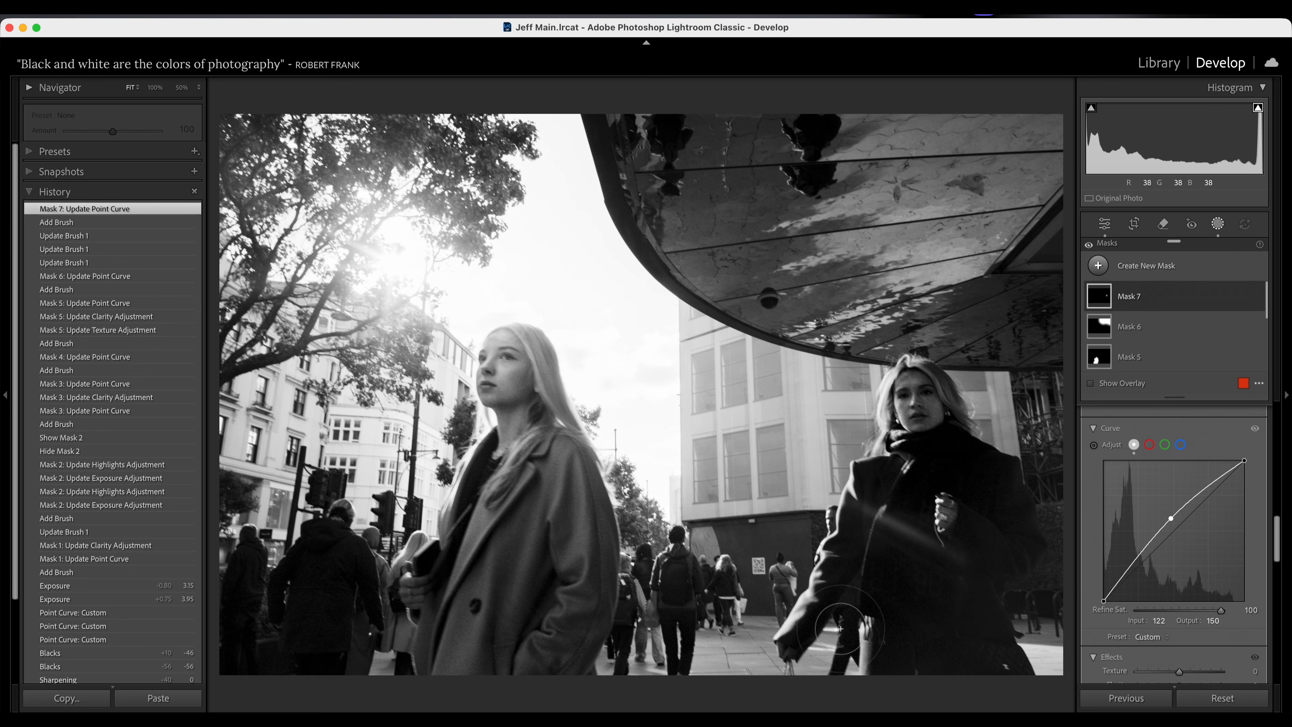
# - Create an eighth brush mask with a large brush and paint the background, sky and street around the two women
pyautogui.press('k')
pyautogui.scroll(10, 712, 573)
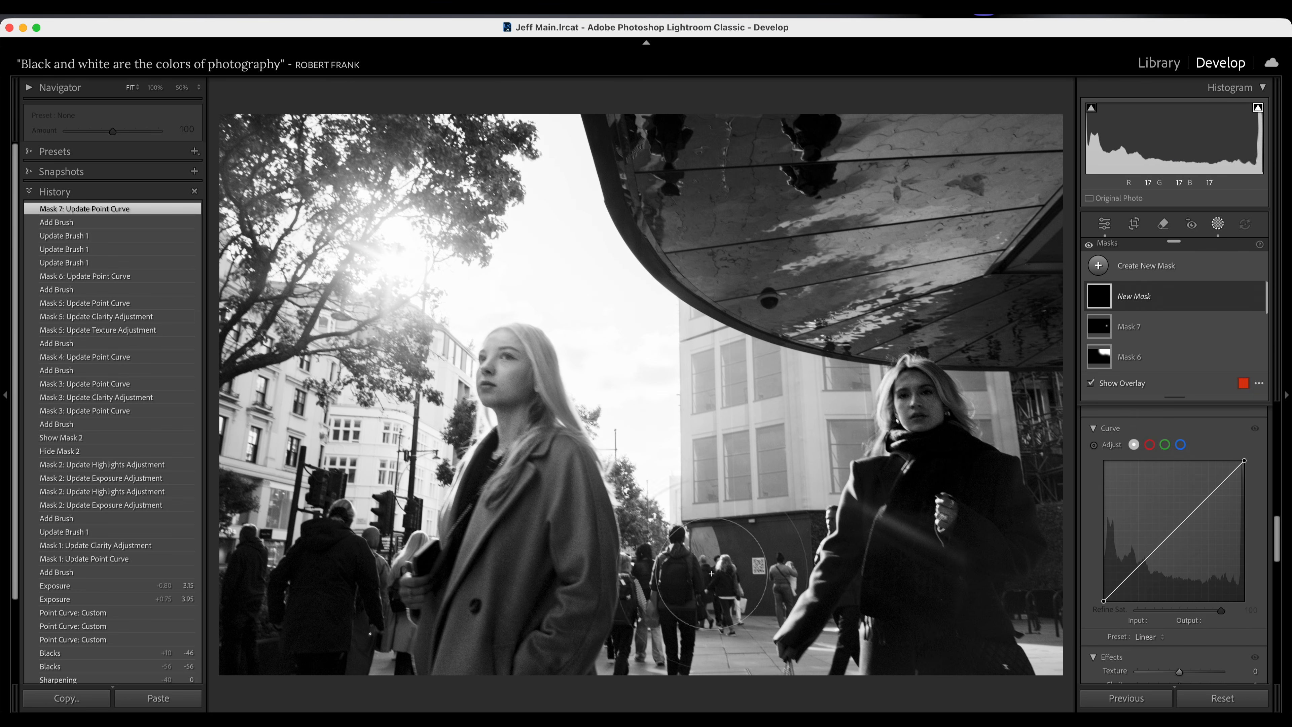
pyautogui.scroll(5, 712, 574)
pyautogui.moveTo(696, 572)
pyautogui.mouseDown()
pyautogui.moveTo(676, 356)
pyautogui.moveTo(576, 138)
pyautogui.moveTo(483, 142)
pyautogui.moveTo(305, 194)
pyautogui.moveTo(300, 361)
pyautogui.moveTo(318, 389)
pyautogui.moveTo(318, 458)
pyautogui.moveTo(295, 574)
pyautogui.moveTo(249, 642)
pyautogui.moveTo(346, 192)
pyautogui.moveTo(483, 239)
pyautogui.moveTo(629, 125)
pyautogui.moveTo(712, 102)
pyautogui.moveTo(376, 82)
pyautogui.moveTo(117, 331)
pyautogui.mouseUp()
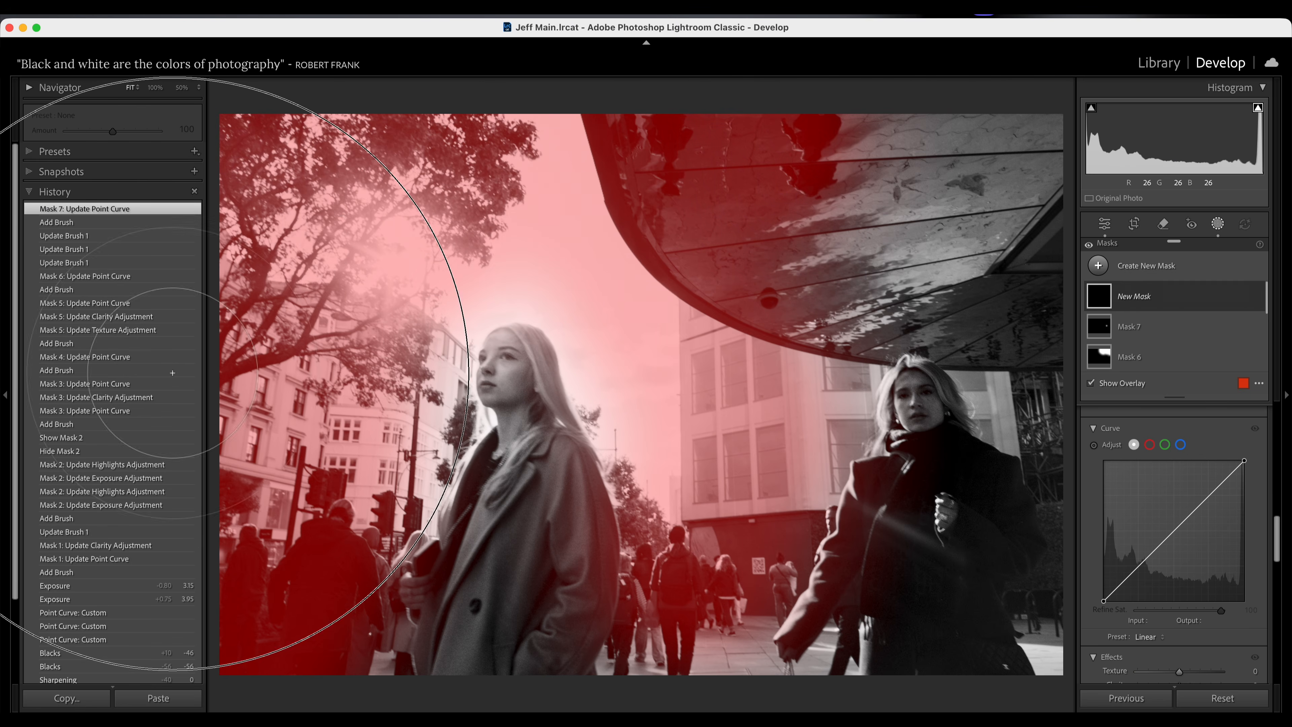
pyautogui.moveTo(862, 691); pyautogui.dragTo(1050, 682)
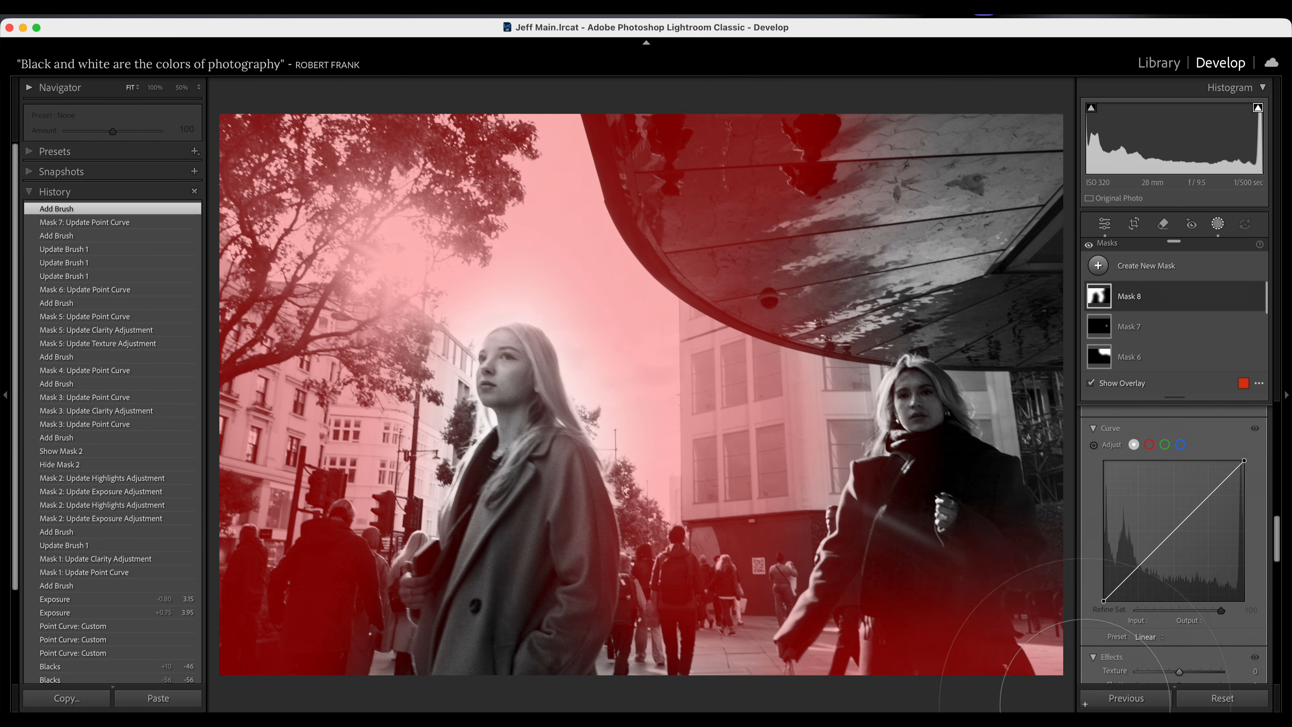
# - Hide the overlay, adjust Mask 8's Highlights, darken the surroundings by pulling its curve down in the midtones, and deselect the mask
pyautogui.scroll(10, 1229, 567)
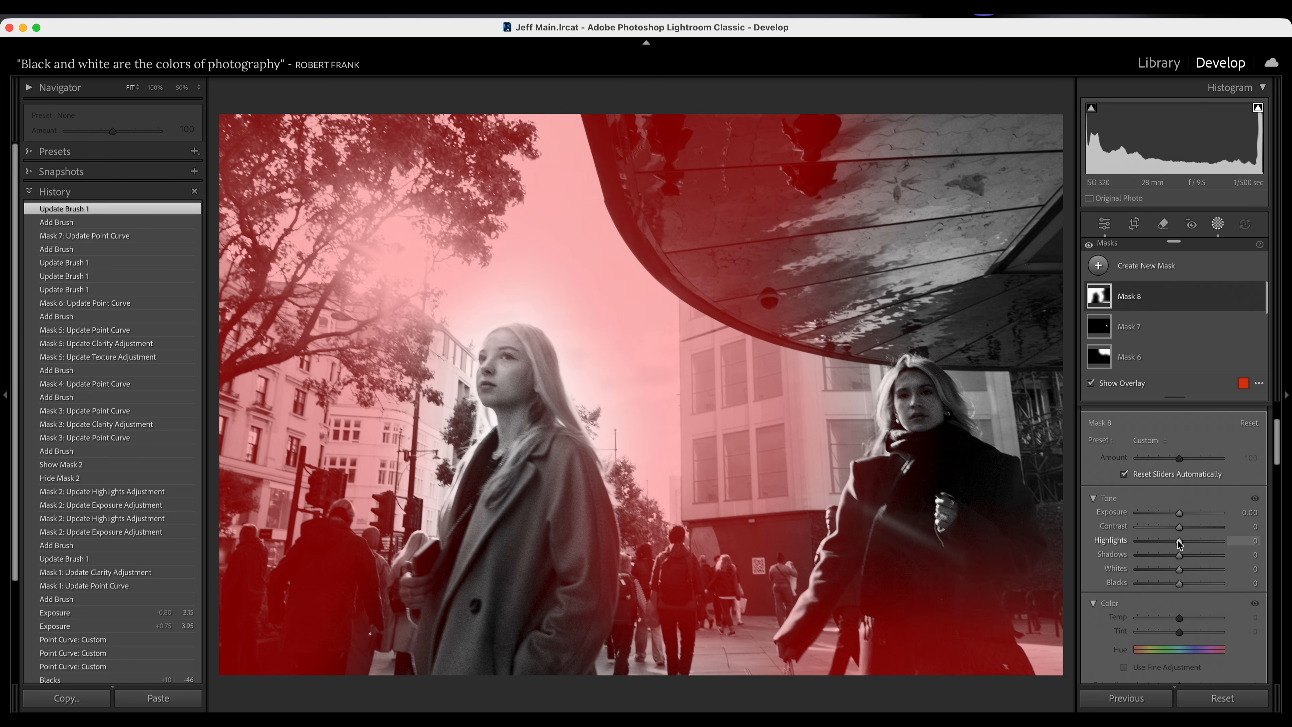
pyautogui.press('o')
pyautogui.moveTo(1179, 544)
pyautogui.mouseDown()
pyautogui.moveTo(1135, 540)
pyautogui.moveTo(1176, 544)
pyautogui.mouseUp()
pyautogui.scroll(-10, 1211, 570)
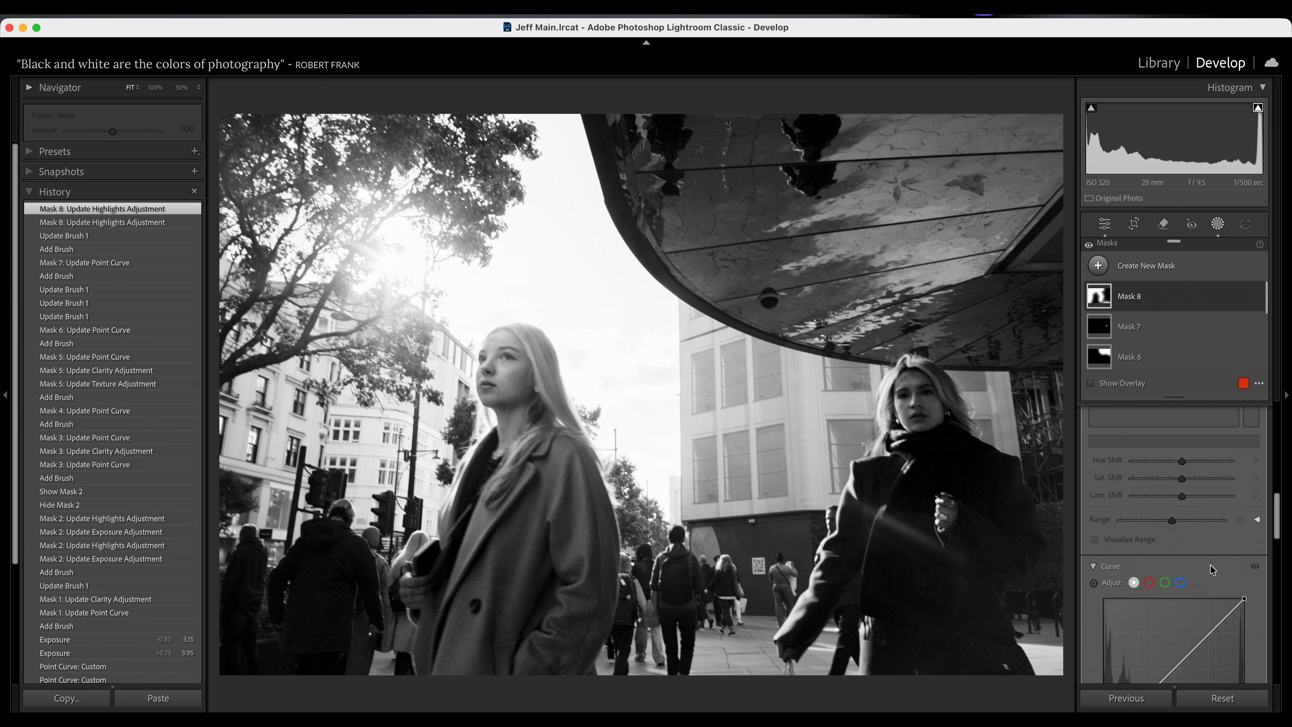
pyautogui.scroll(4, 1210, 564)
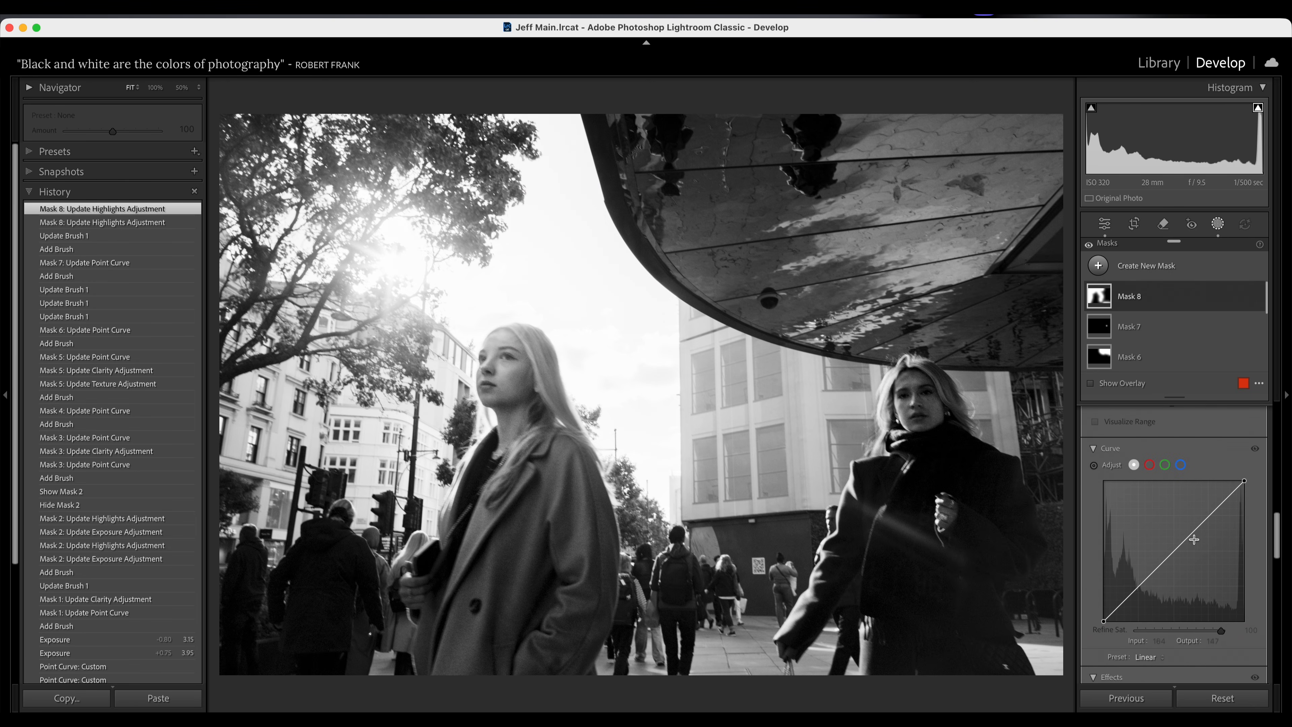
pyautogui.moveTo(1190, 536); pyautogui.dragTo(1166, 573)
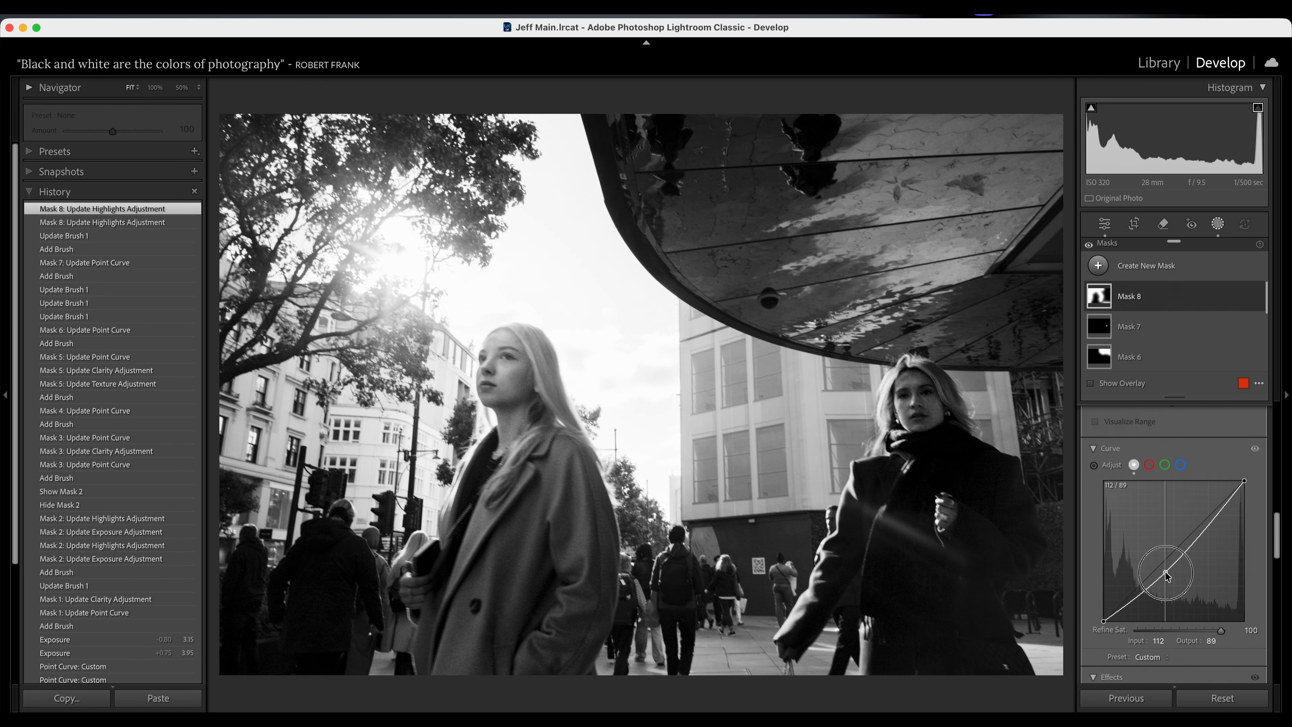
pyautogui.moveTo(1165, 572); pyautogui.dragTo(1165, 584)
pyautogui.press('Escape')
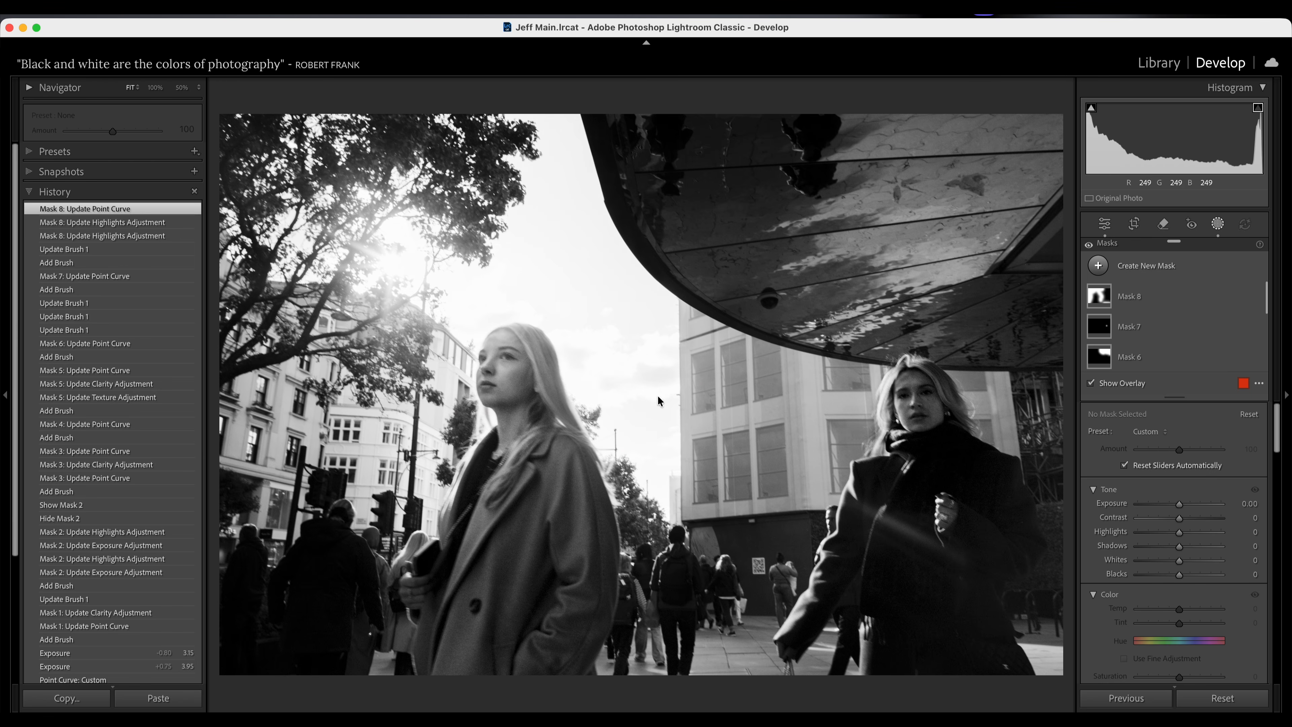
# - Create a ninth brush mask and paint it along the light ray from the dark coat up toward the sky
pyautogui.press('k')
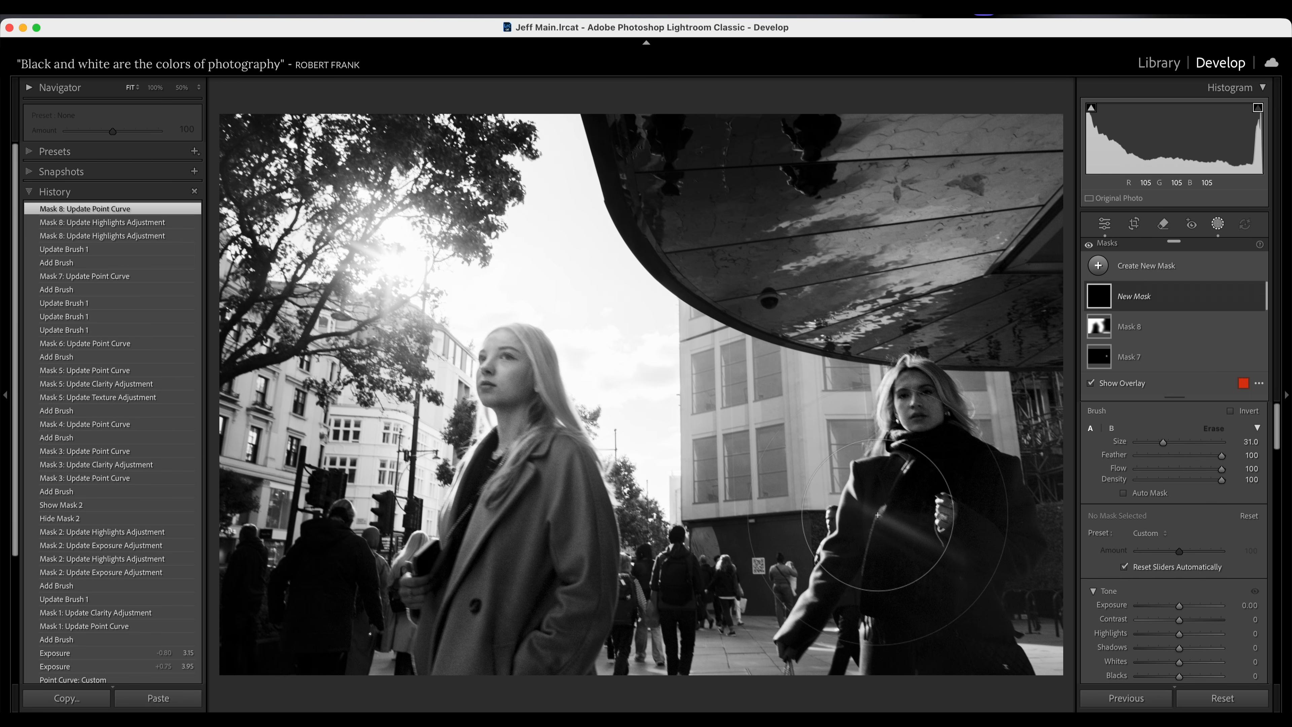
pyautogui.moveTo(962, 563)
pyautogui.mouseDown()
pyautogui.moveTo(790, 461)
pyautogui.moveTo(636, 341)
pyautogui.mouseUp()
# - Set Mask 9's Dehaze to -20, extend its painted area farther down the dark coat, and set its Clarity to 7
pyautogui.scroll(-10, 1185, 506)
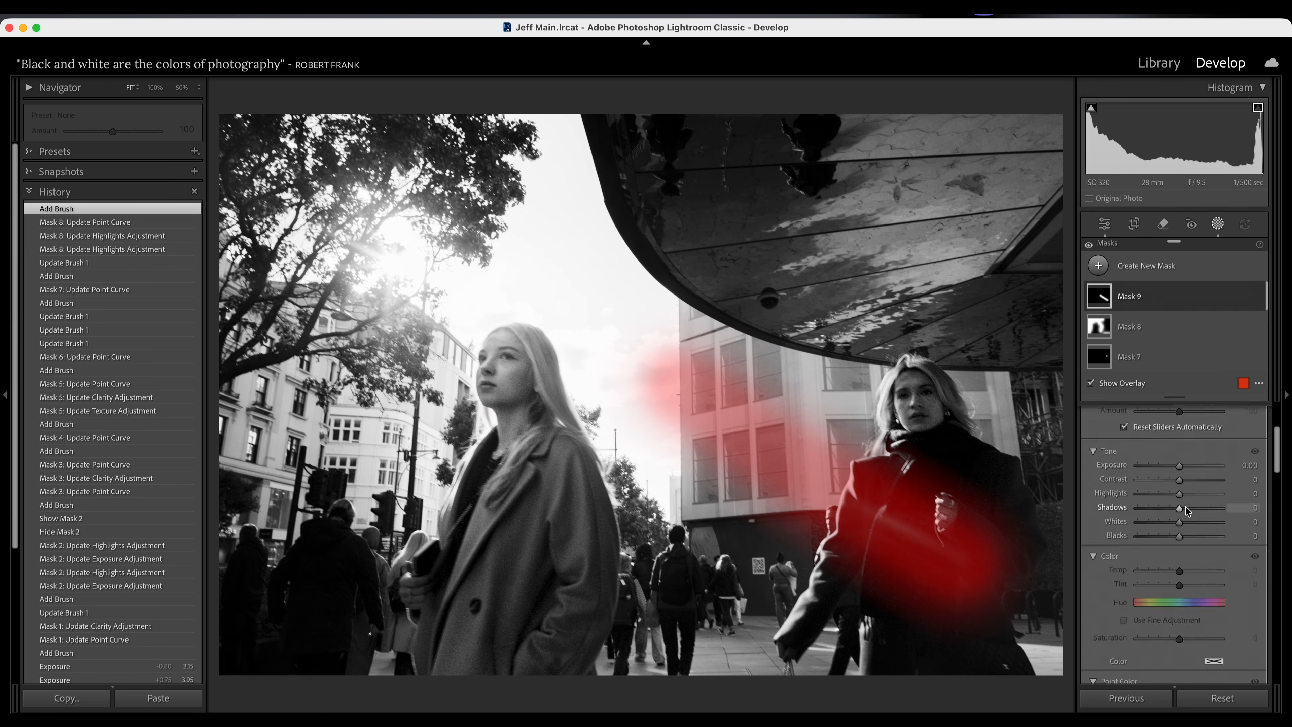
pyautogui.scroll(3, 1186, 506)
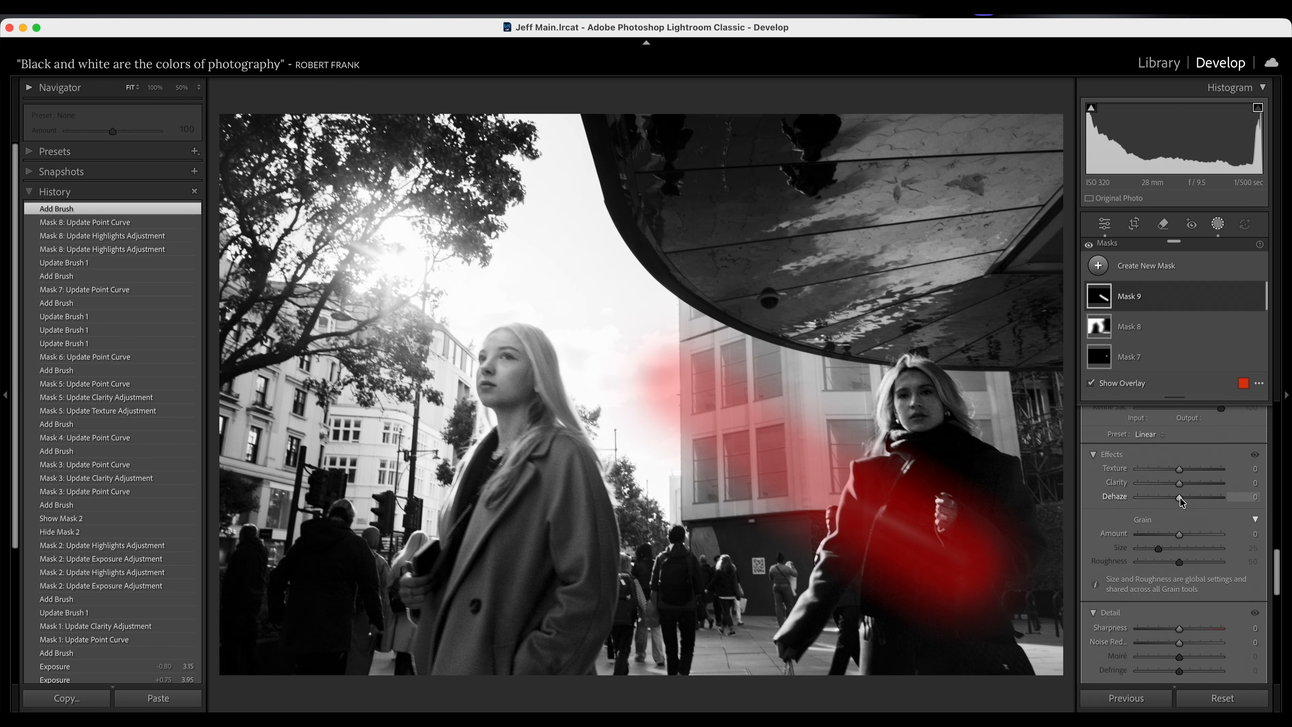
pyautogui.press('o')
pyautogui.moveTo(1179, 497); pyautogui.dragTo(1171, 498)
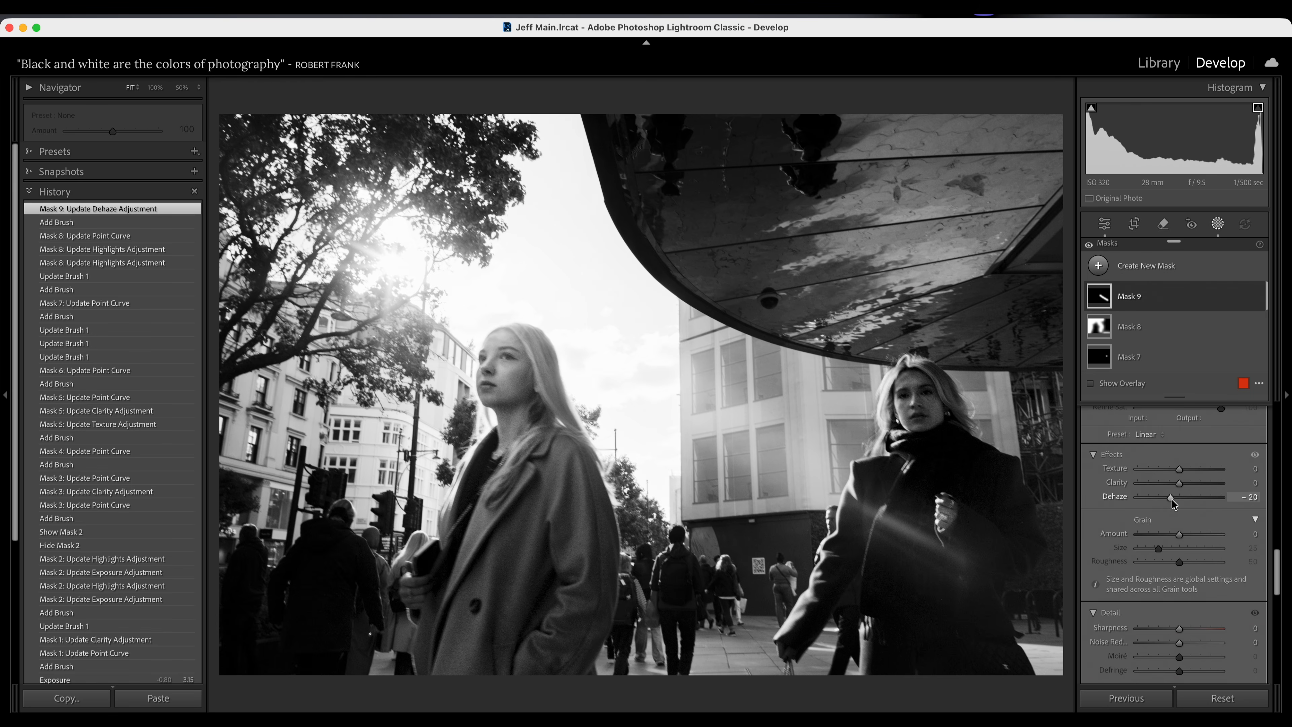
pyautogui.moveTo(972, 577); pyautogui.dragTo(1028, 611)
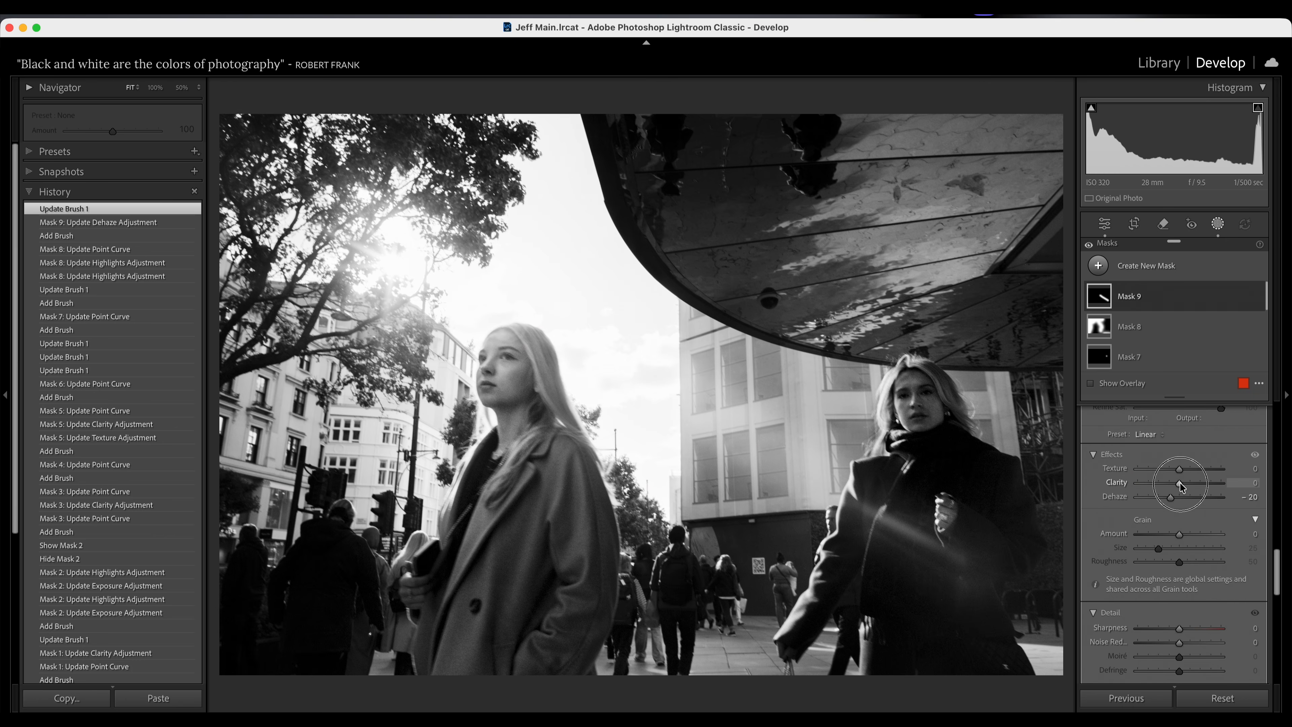
pyautogui.moveTo(1154, 483); pyautogui.dragTo(1182, 485)
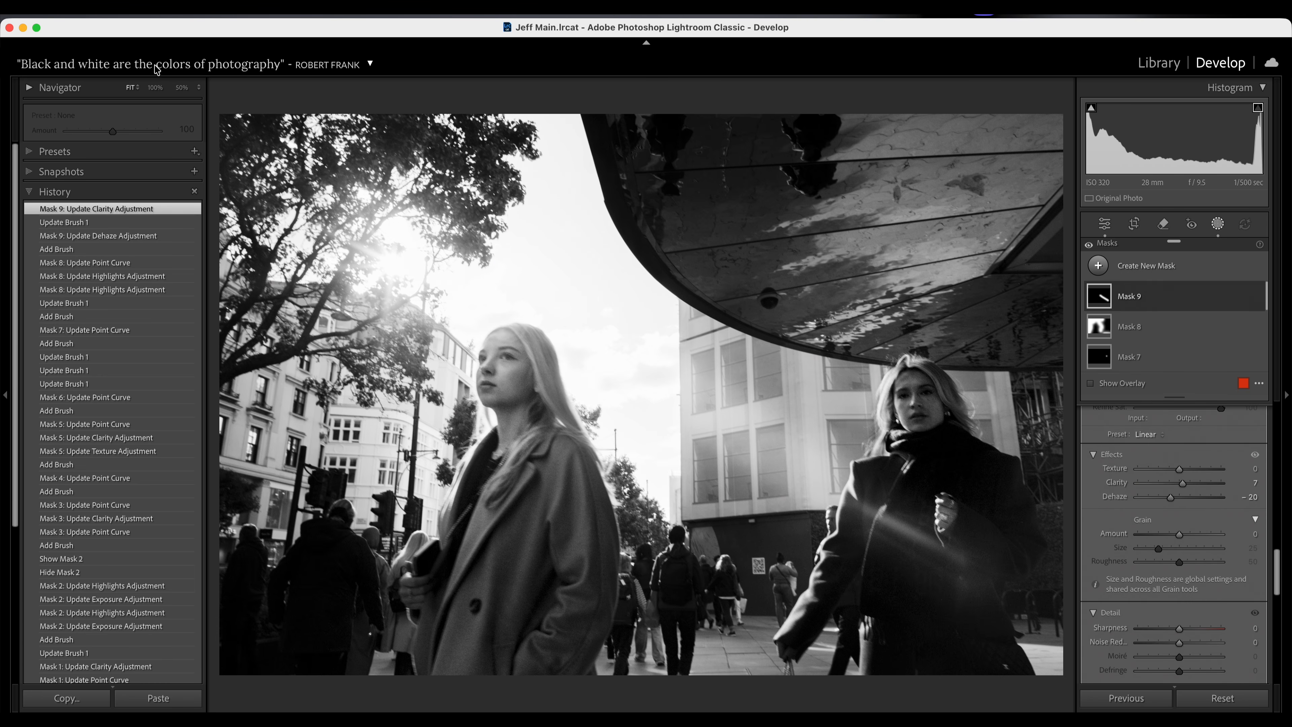
# - Create a tenth brush mask and paint it over the sun flare in the tree, viewing the photo at 100%
pyautogui.click(155, 88)
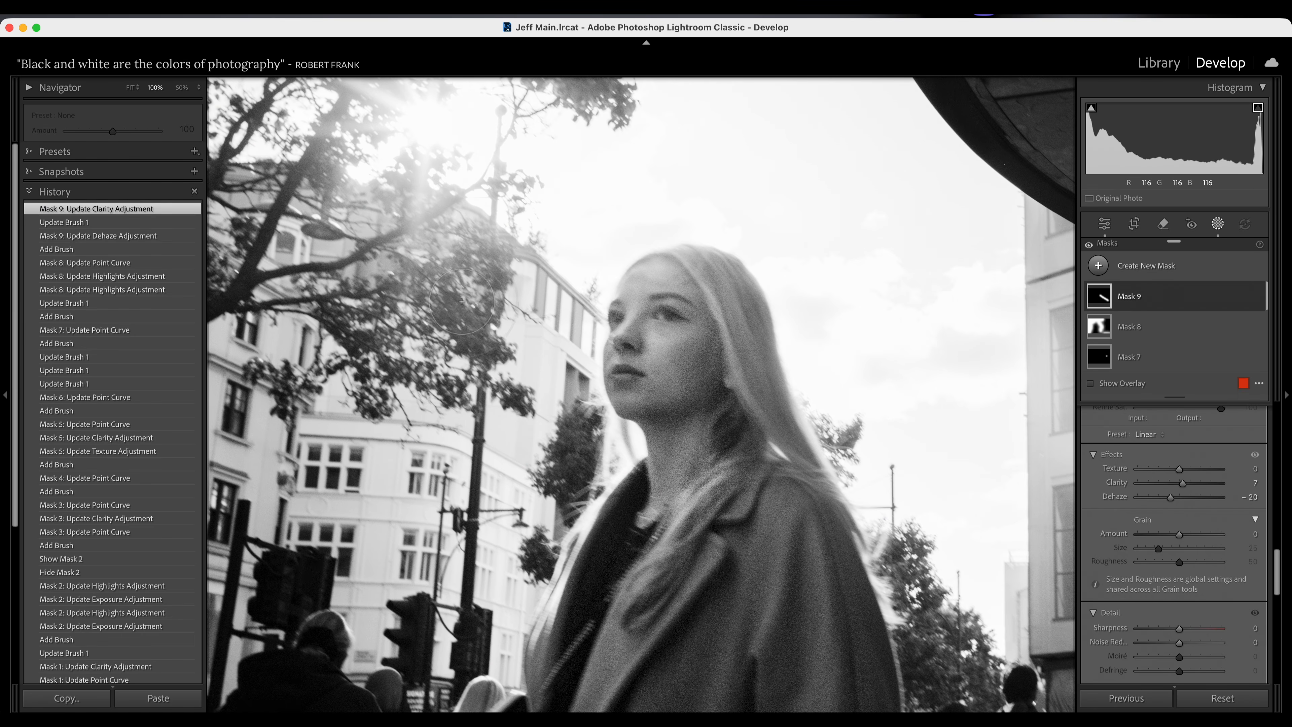
pyautogui.press('k')
pyautogui.moveTo(461, 265)
pyautogui.mouseDown()
pyautogui.moveTo(468, 329)
pyautogui.moveTo(436, 331)
pyautogui.moveTo(495, 321)
pyautogui.moveTo(483, 339)
pyautogui.moveTo(470, 292)
pyautogui.mouseUp()
# - Hide the overlay and set the sun flare mask's Dehaze to -33, finishing with the whole photo in view
pyautogui.scroll(5, 1226, 532)
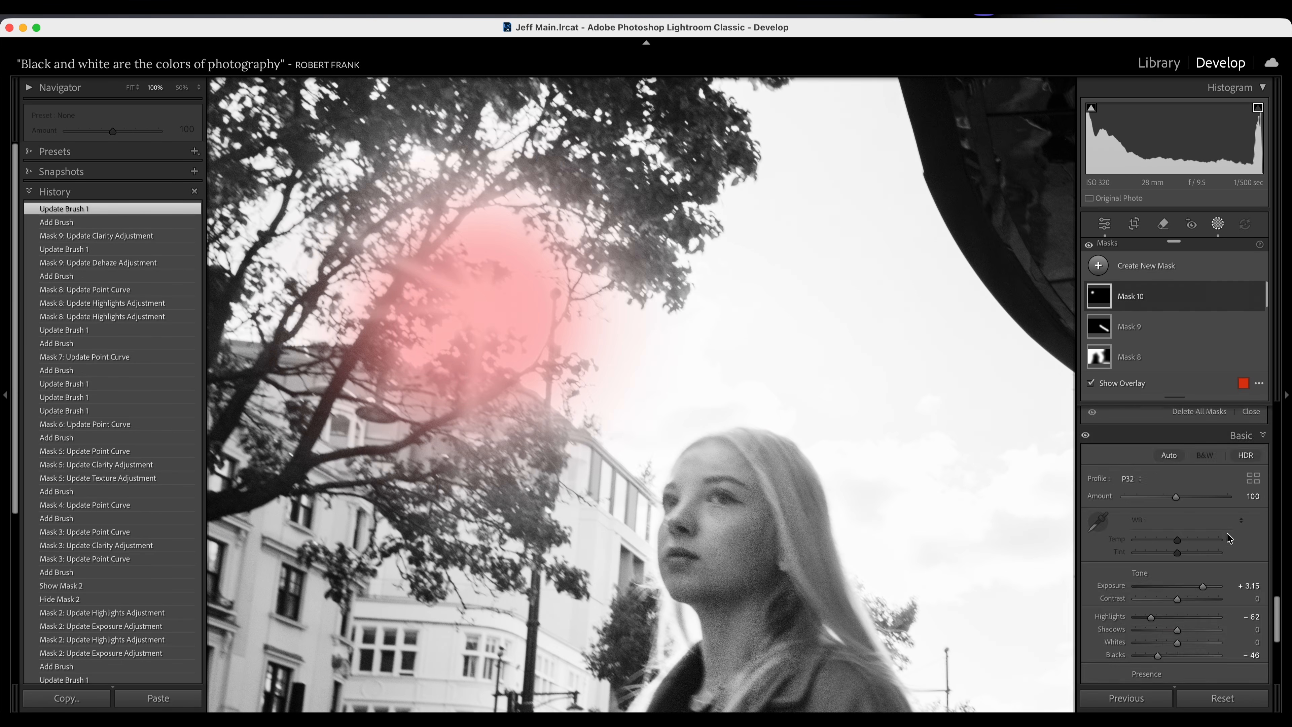
pyautogui.scroll(-3, 1227, 519)
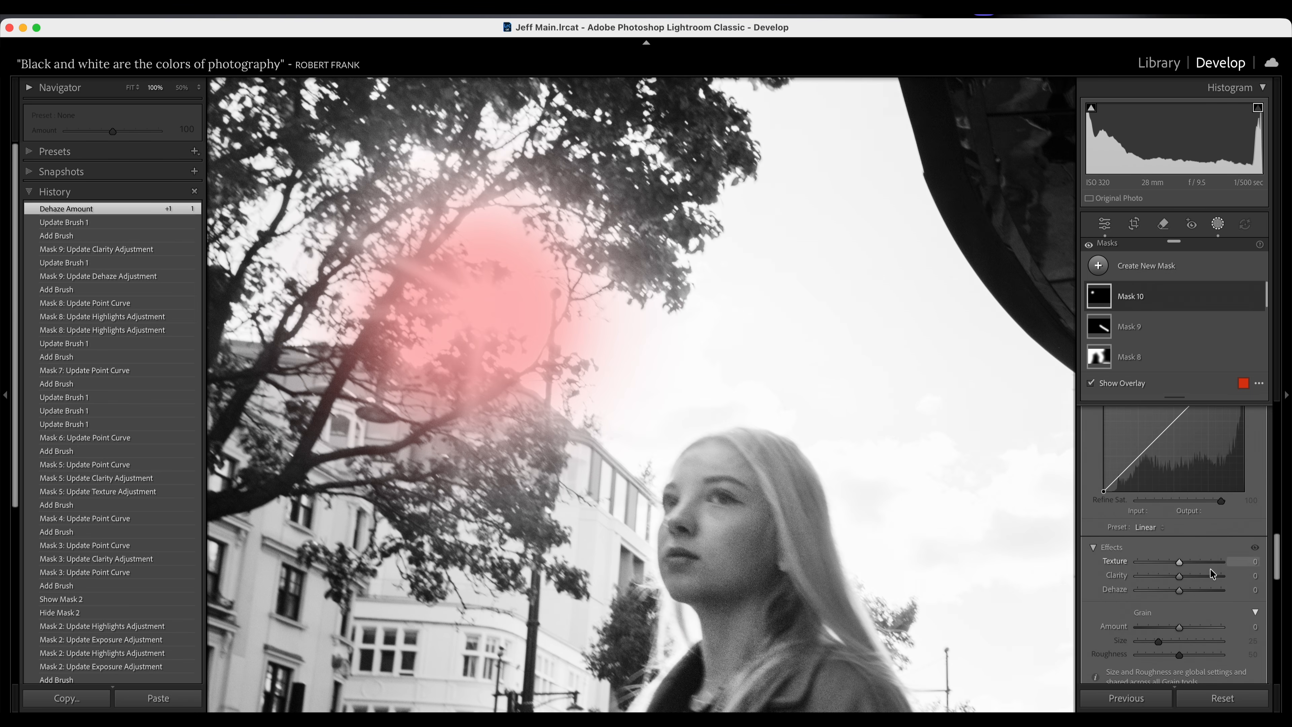
pyautogui.press('o')
pyautogui.moveTo(1179, 588); pyautogui.dragTo(1165, 590)
pyautogui.click(131, 88)
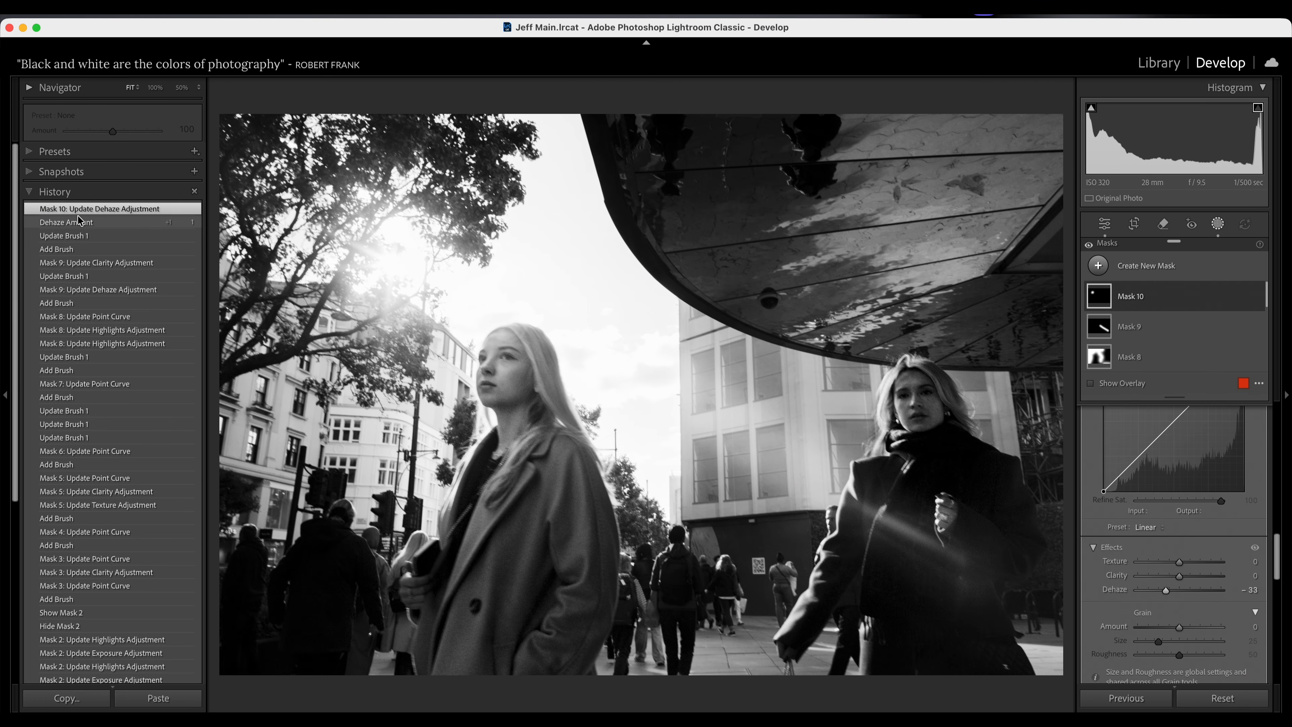
# - Apply the 008. SilverChrome PUSHED grain preset, inspect the grain at 100%, and reduce the preset Amount to 56
pyautogui.click(31, 153)
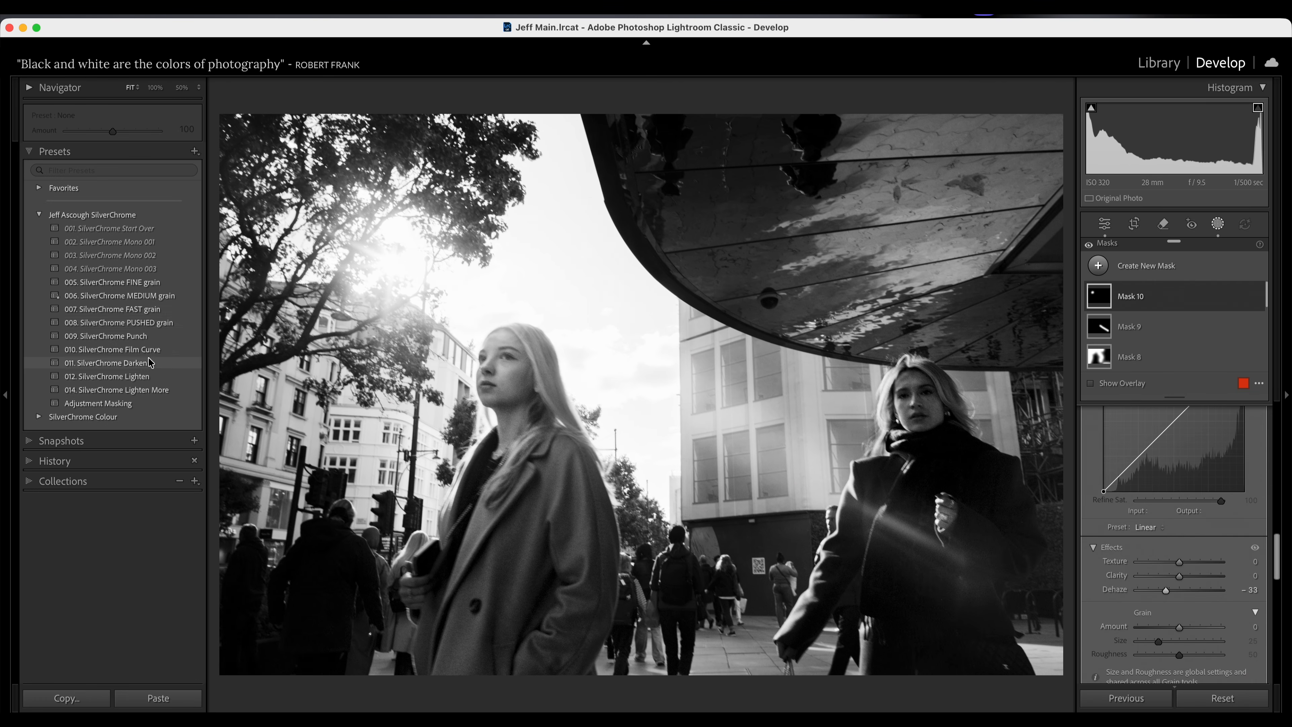
pyautogui.click(150, 322)
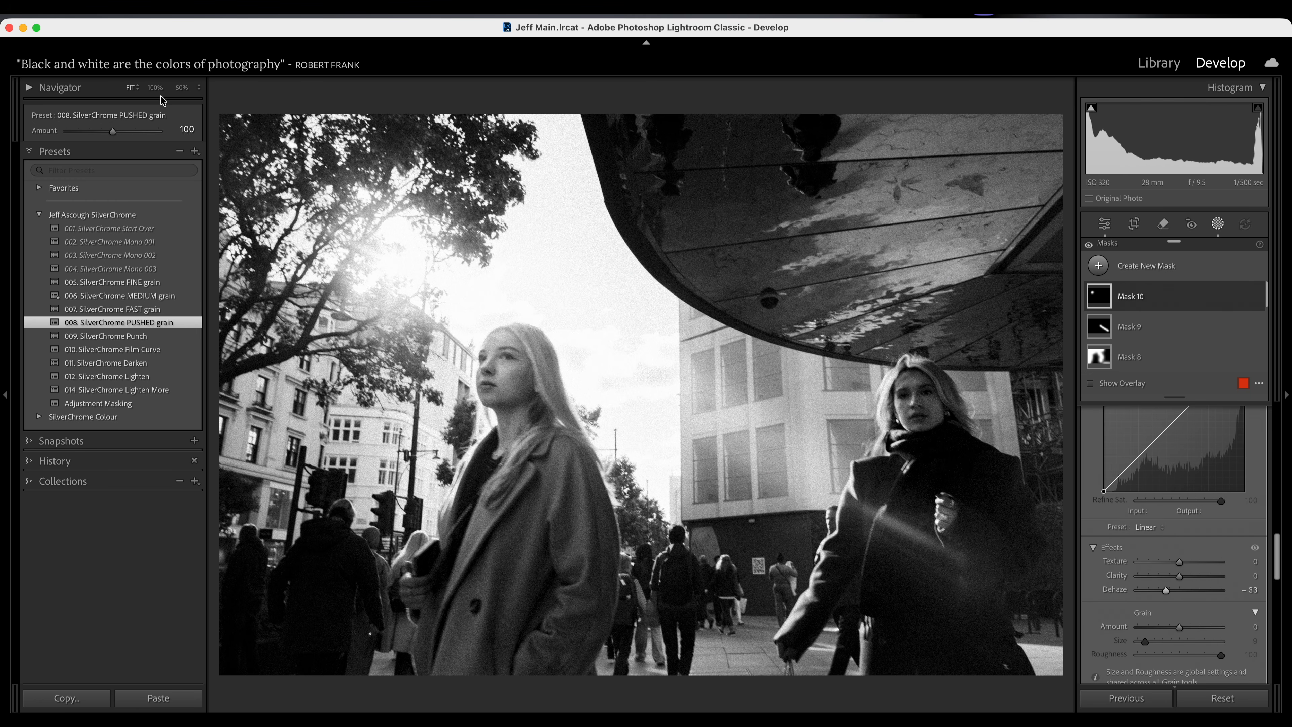
pyautogui.click(155, 87)
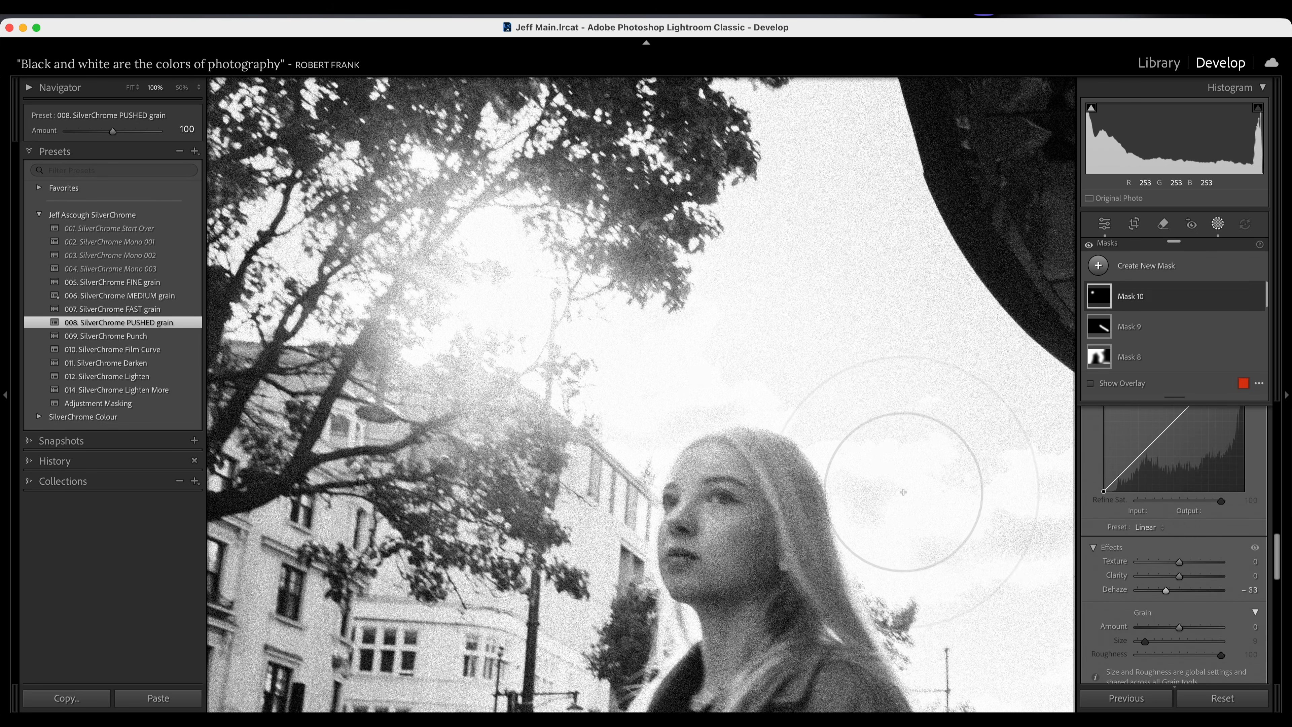
pyautogui.moveTo(943, 508); pyautogui.dragTo(736, 413)
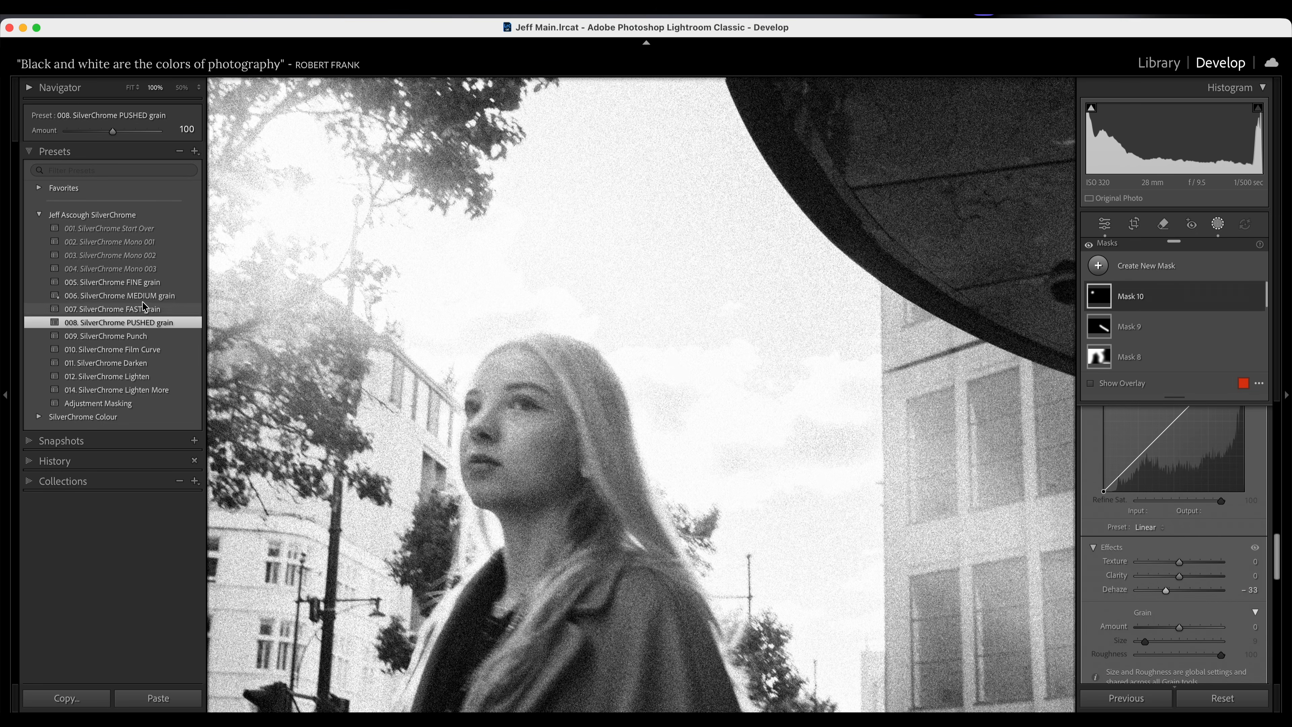
pyautogui.click(91, 131)
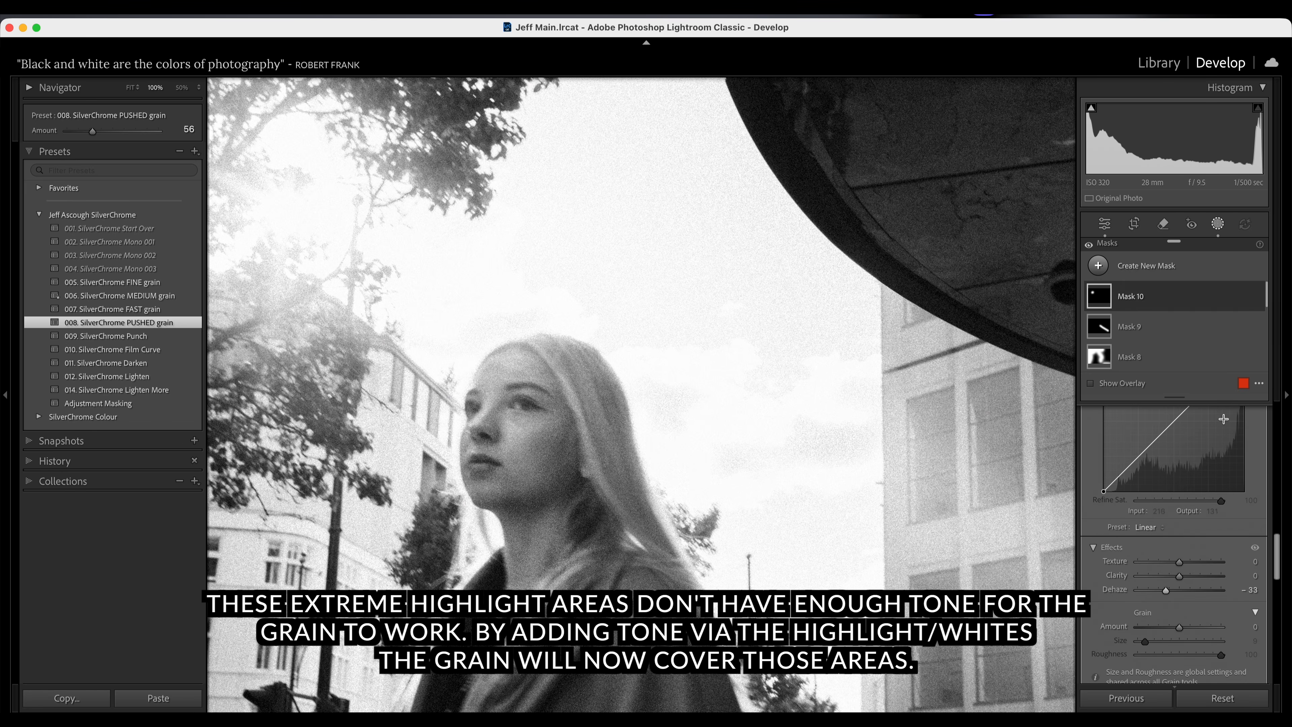
# - Add tone to the bright sky by setting the global Highlights to -82 and Whites to -23
pyautogui.click(1110, 227)
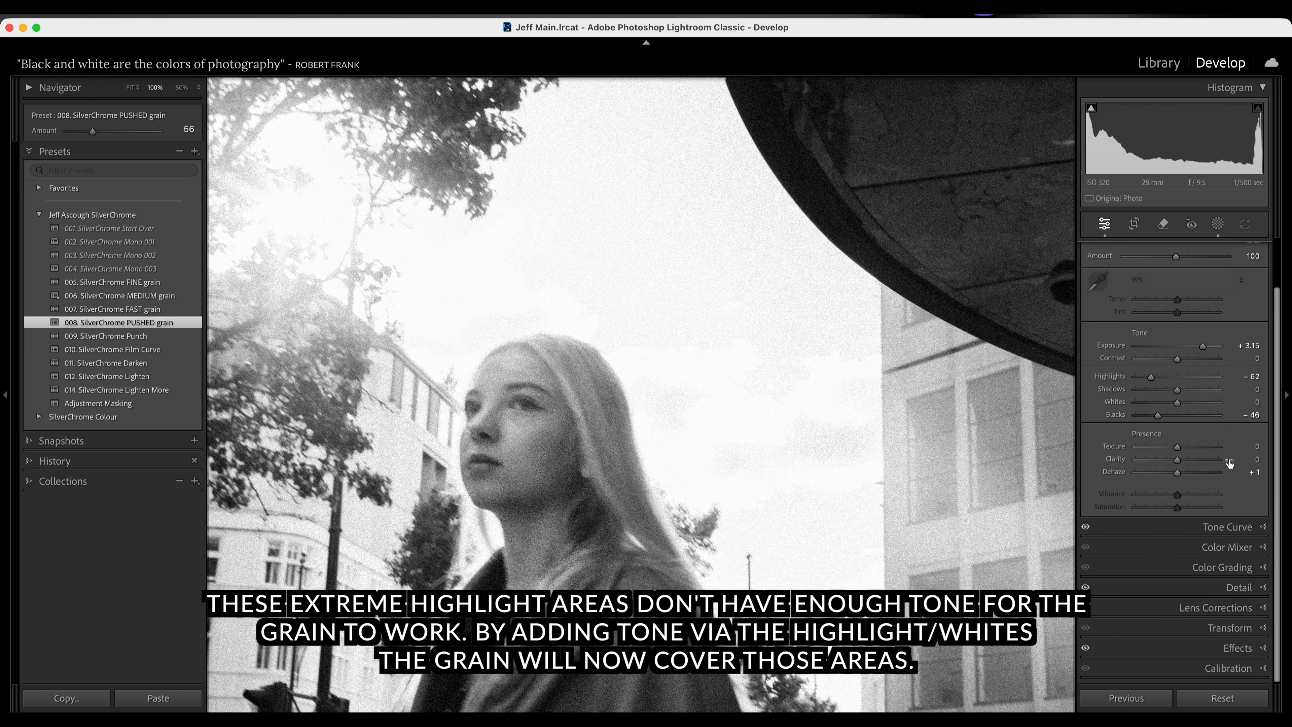
pyautogui.moveTo(1174, 403); pyautogui.dragTo(1140, 377)
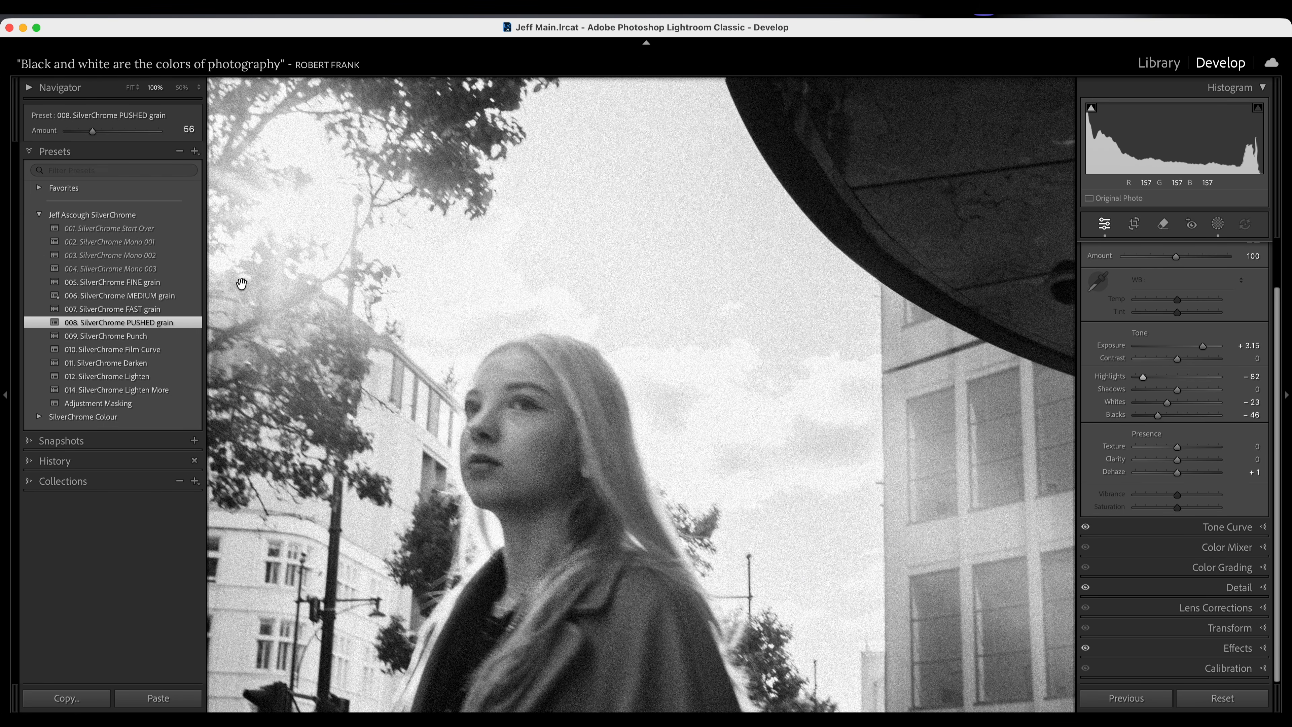
pyautogui.click(132, 89)
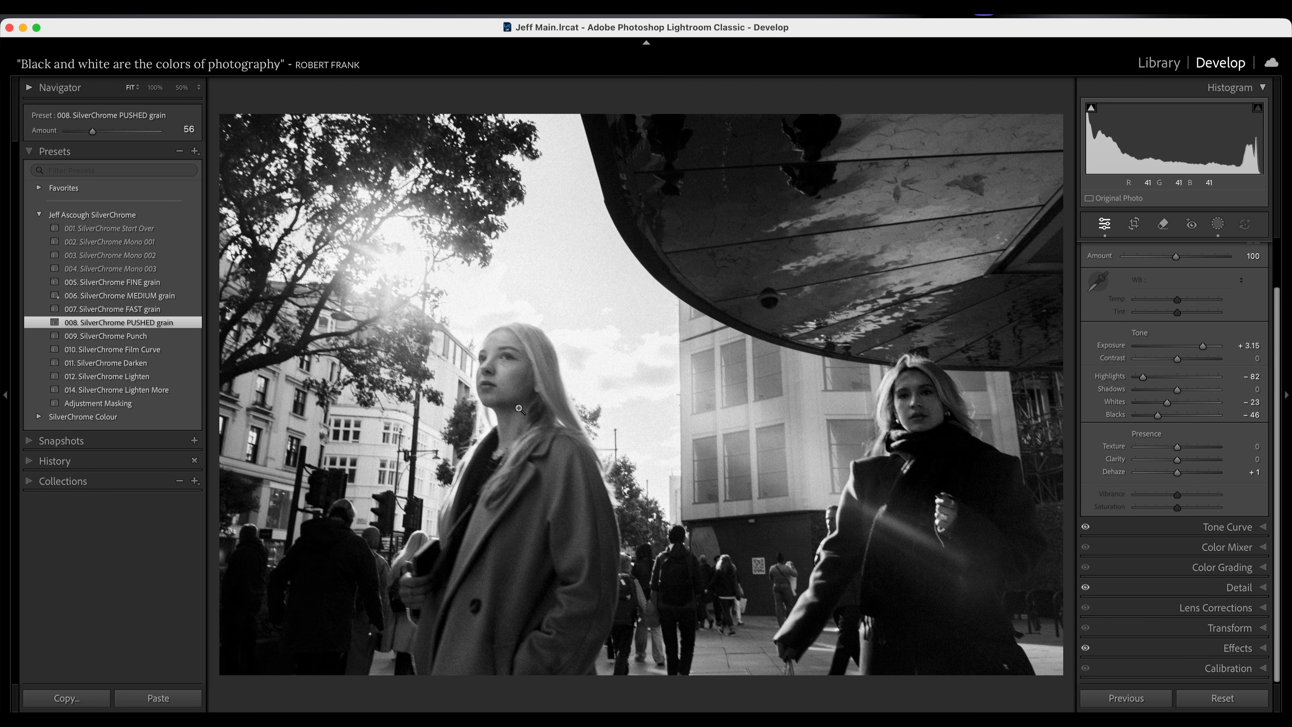
# - Apply the Adjustment Masking preset and select the full-frame luminance range mask it adds
pyautogui.click(108, 403)
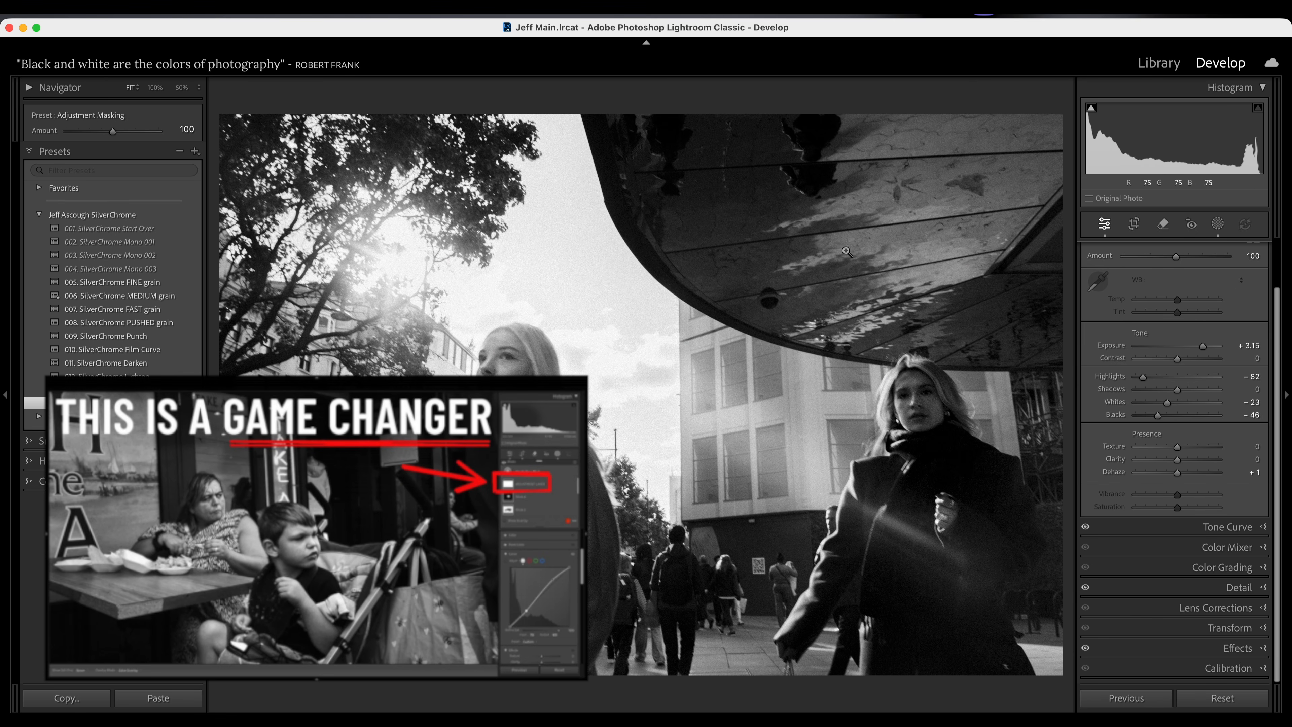
pyautogui.scroll(2, 1215, 257)
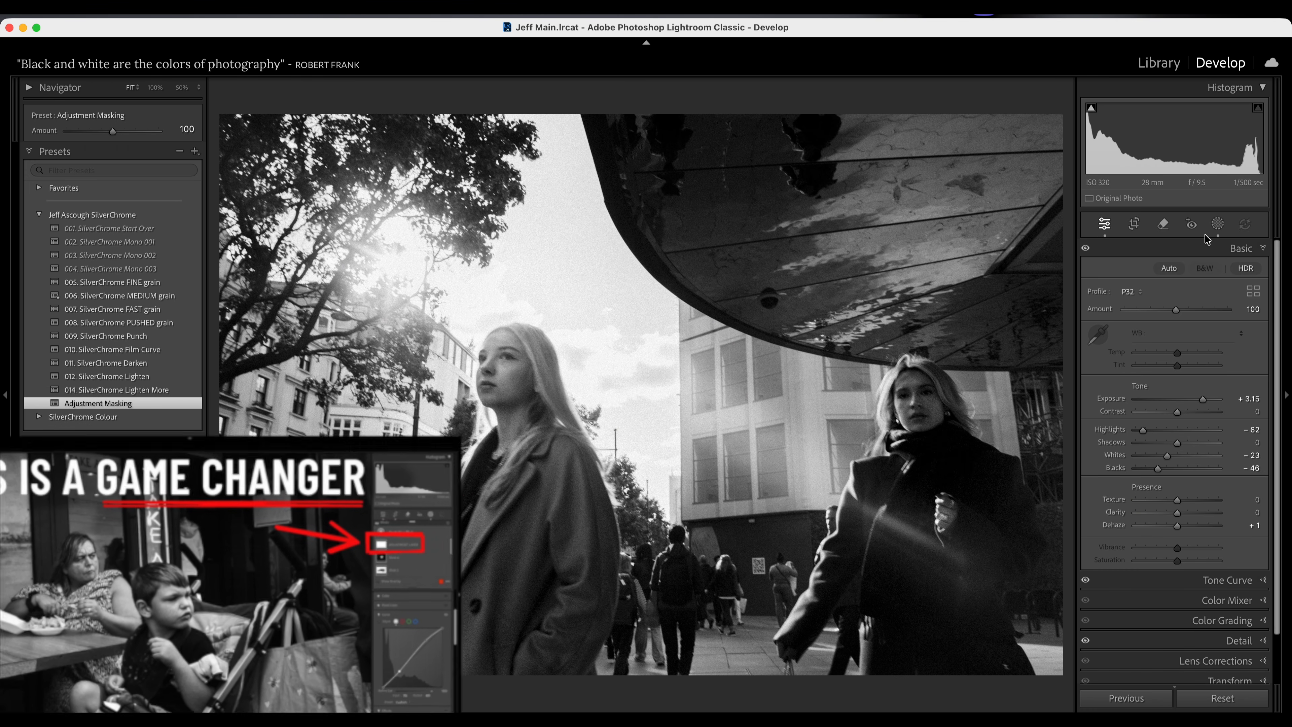
pyautogui.click(1217, 224)
pyautogui.click(1110, 298)
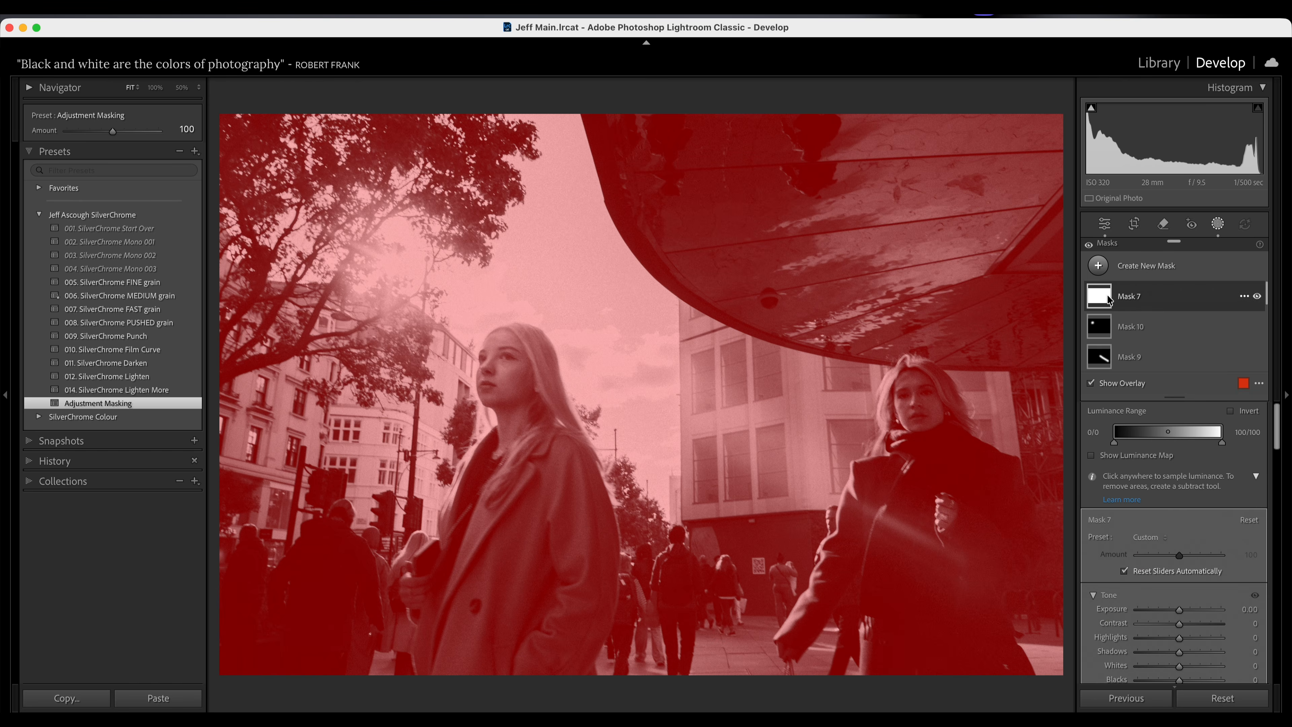
# - Shape the full-frame mask's curve for contrast, raising input 162 to output 173 and lowering input 72 to output 62
pyautogui.scroll(-5, 1226, 551)
pyautogui.scroll(-5, 1223, 549)
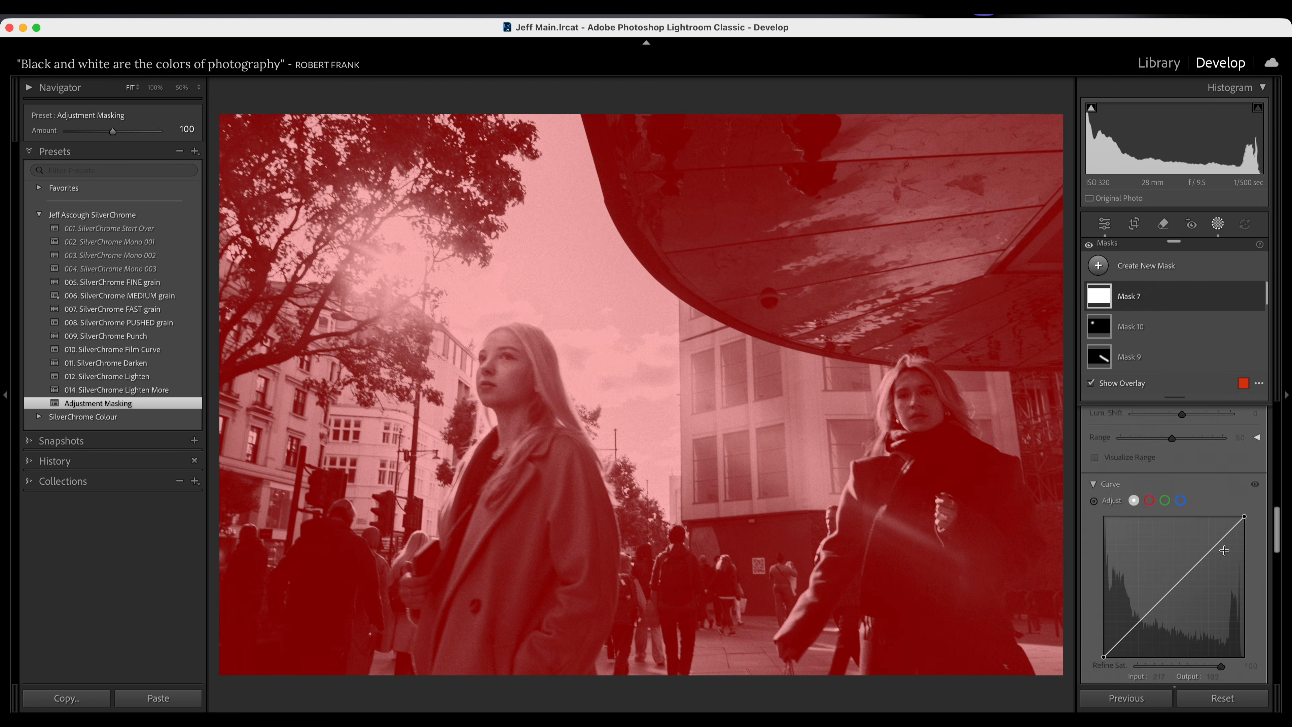
pyautogui.moveTo(1193, 498); pyautogui.dragTo(1194, 494)
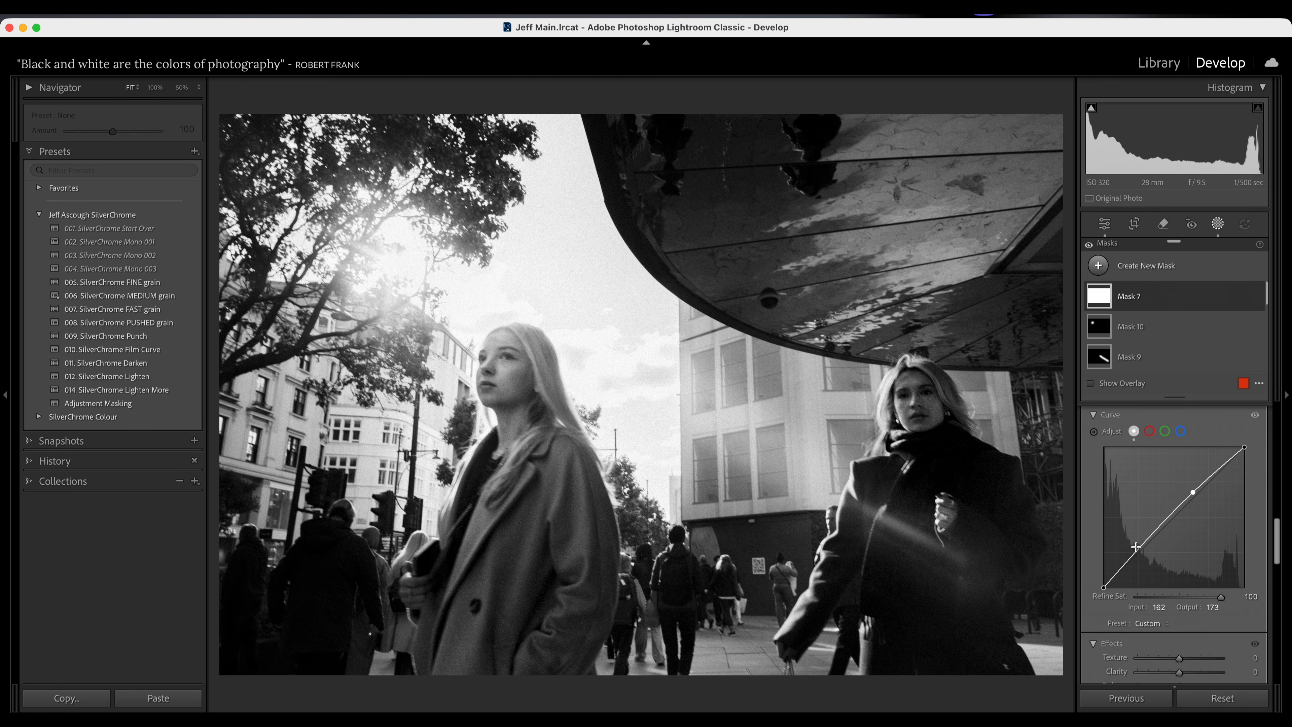
pyautogui.moveTo(1137, 548); pyautogui.dragTo(1141, 552)
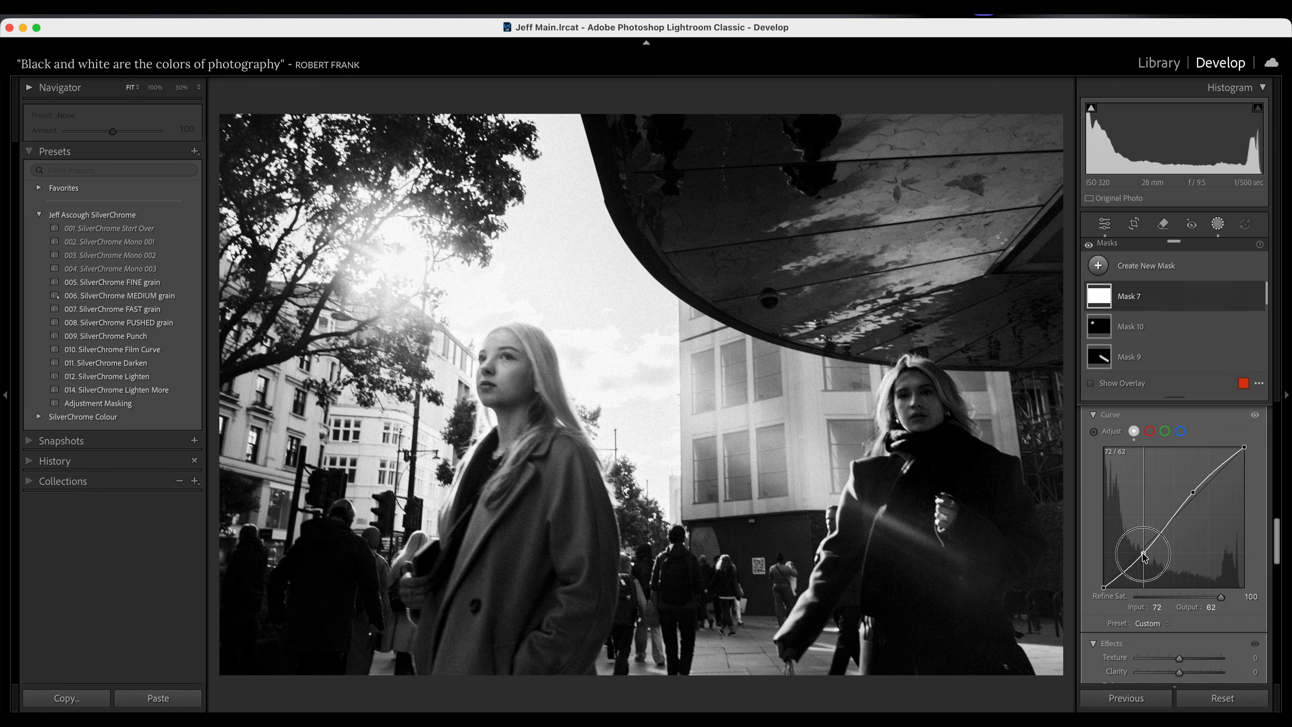